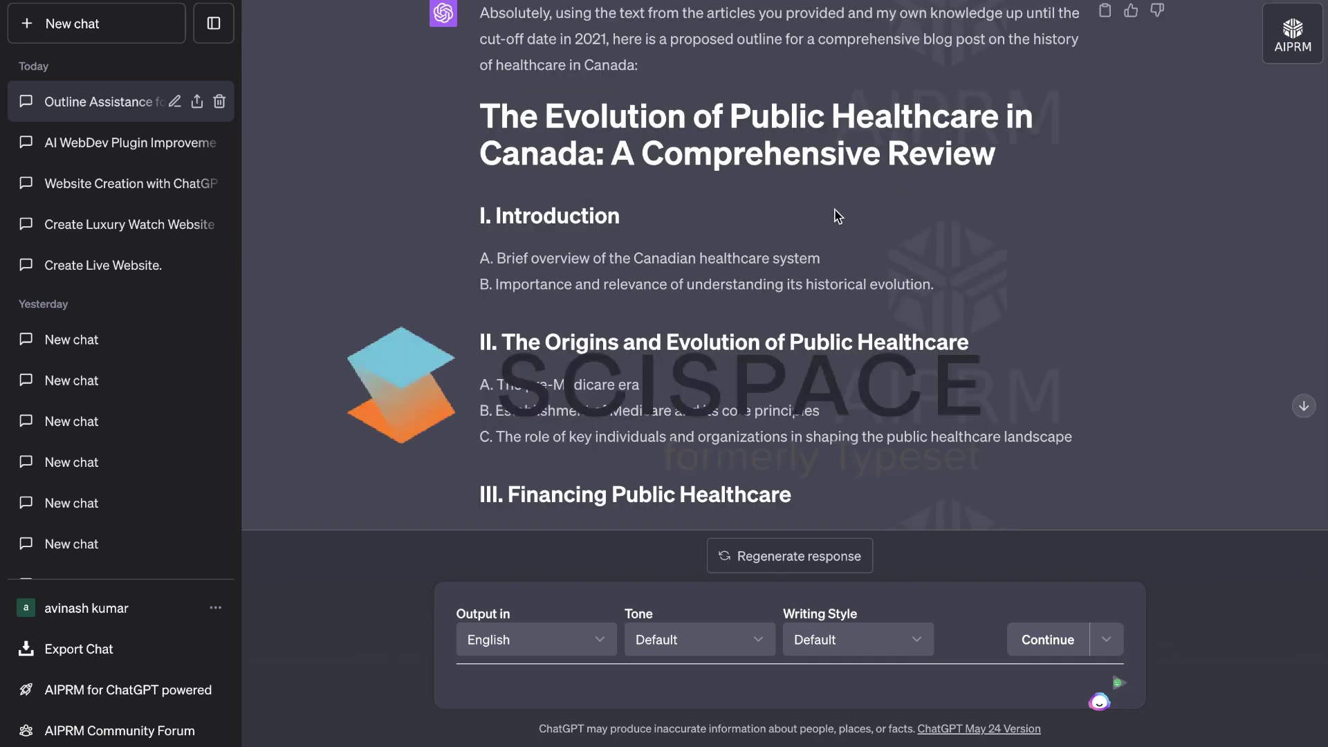
# Review the generated blog post outline on the evolution of public healthcare in Canada
pyautogui.scroll(-1, 825, 225)
pyautogui.scroll(-1, 824, 225)
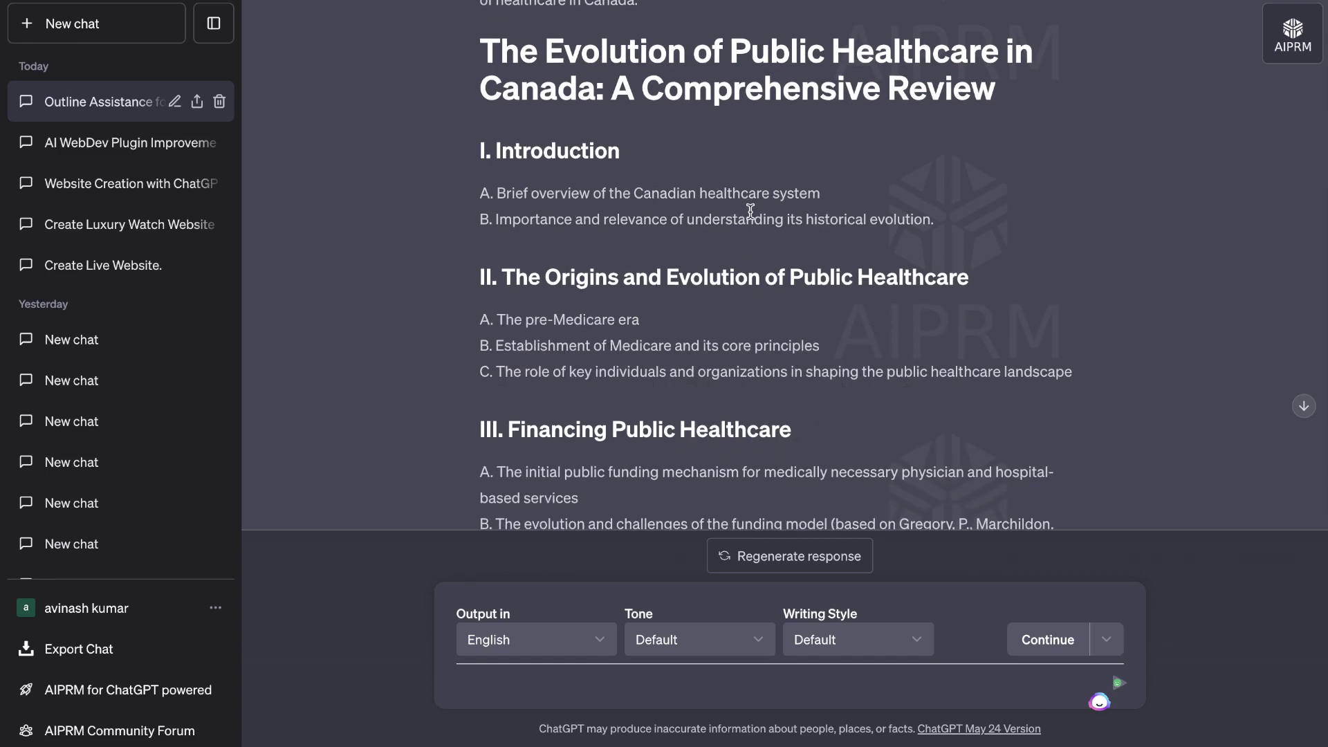
pyautogui.scroll(-1, 740, 251)
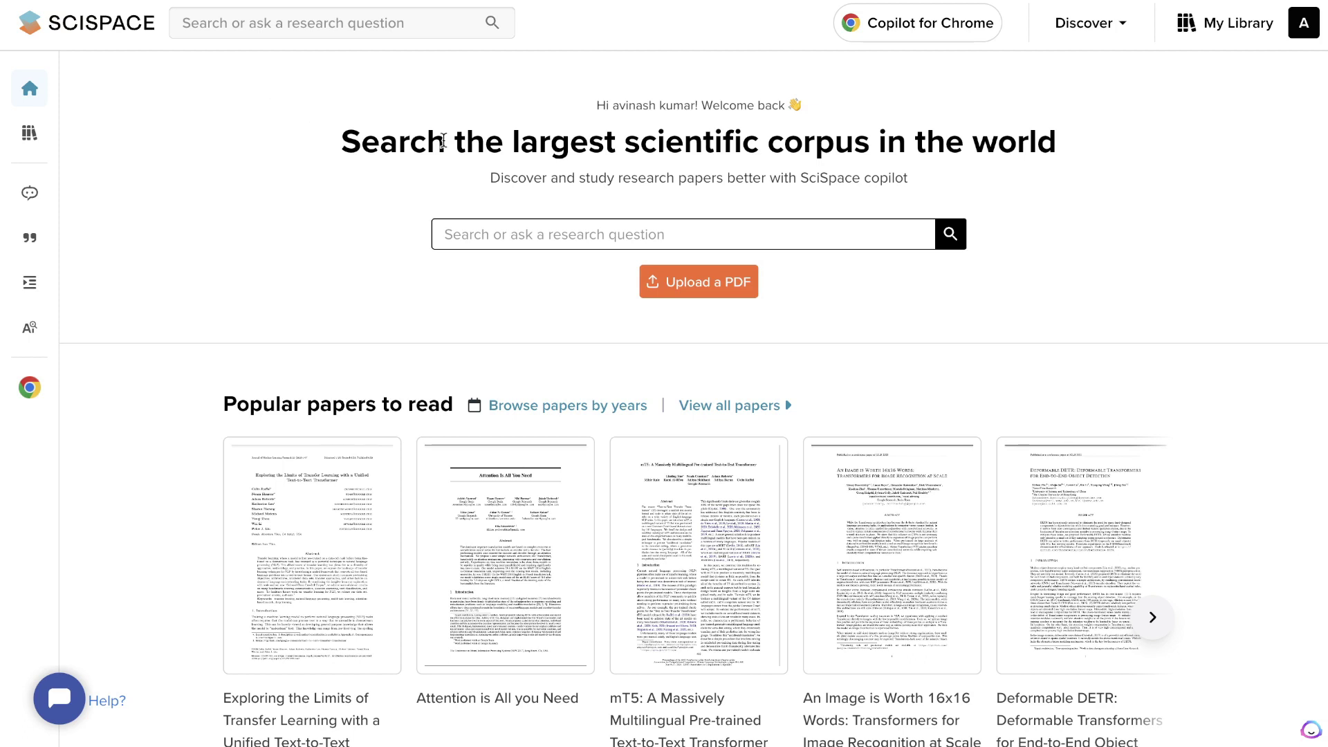
# Switch to SciSpace and search its scientific corpus for "history of public healthcare in canada"
pyautogui.moveTo(344, 142); pyautogui.dragTo(1094, 247)
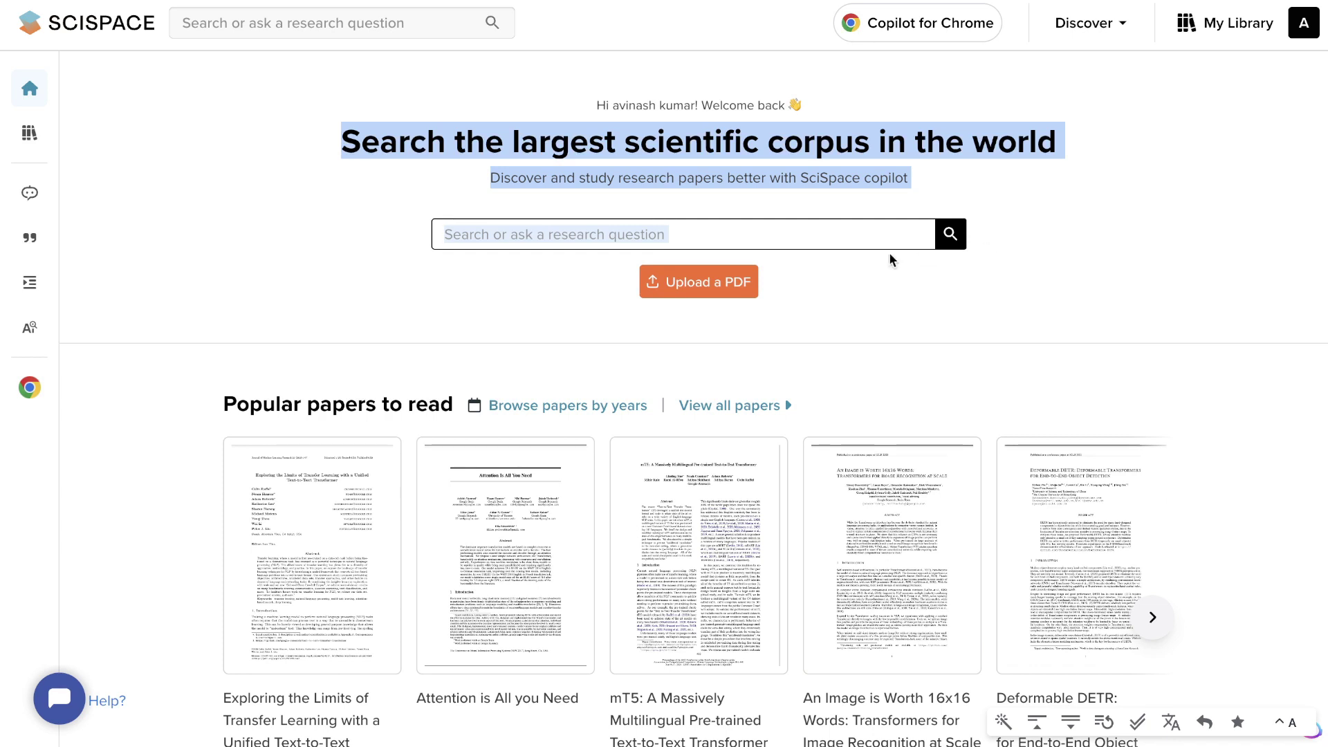
pyautogui.click(726, 235)
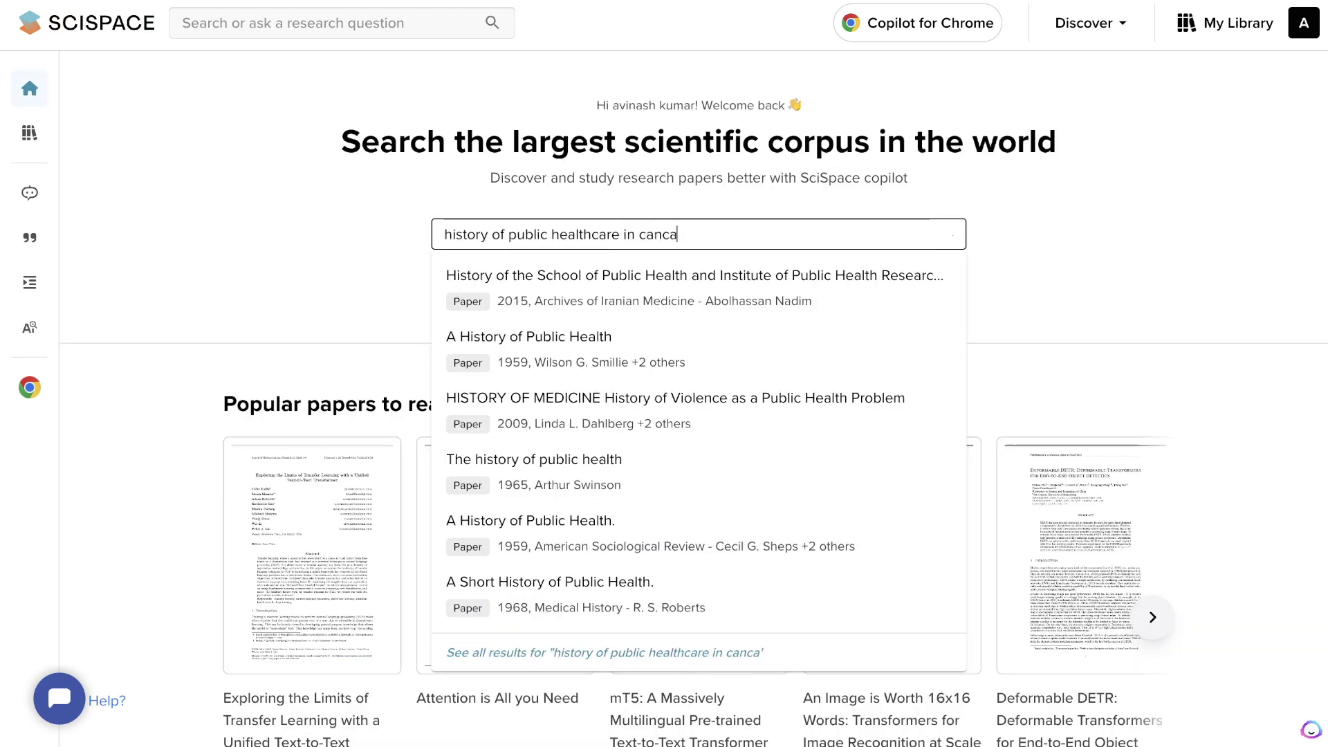
pyautogui.press('BackSpace')
pyautogui.write('a')
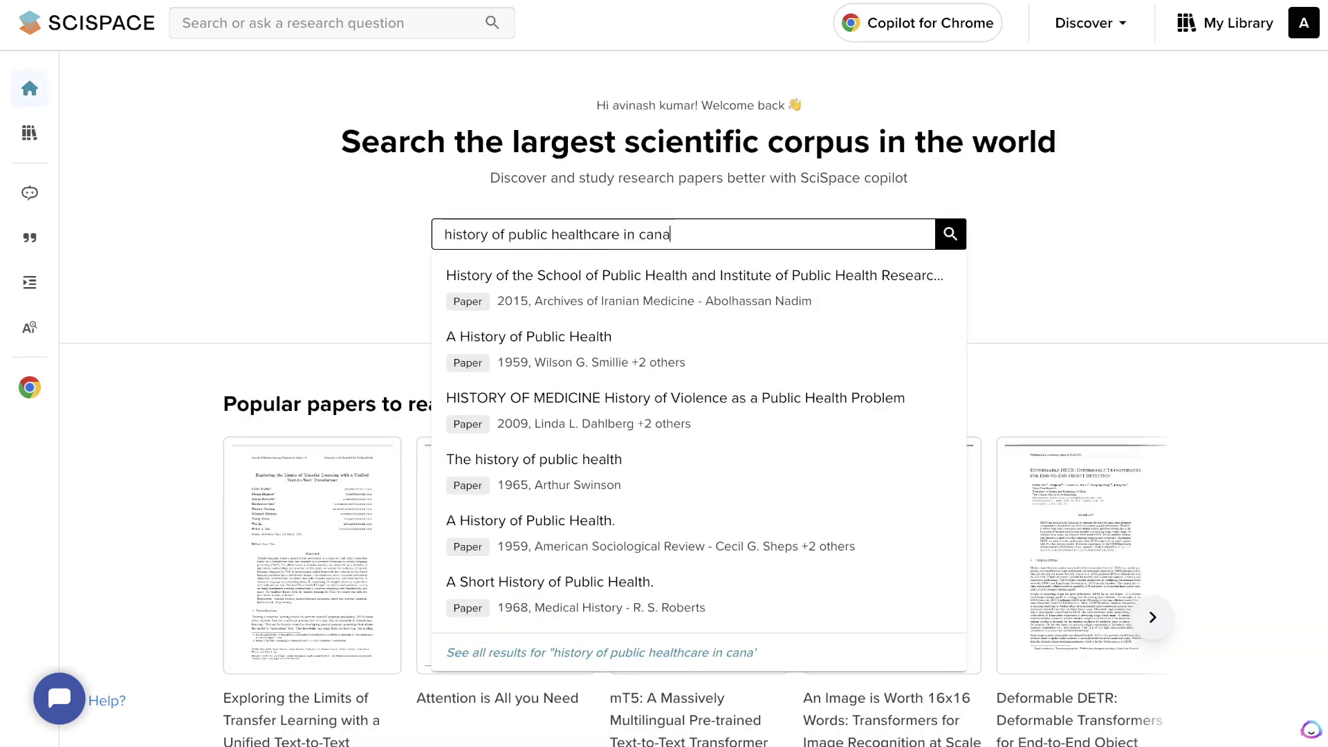
pyautogui.write('da')
pyautogui.press('Return')
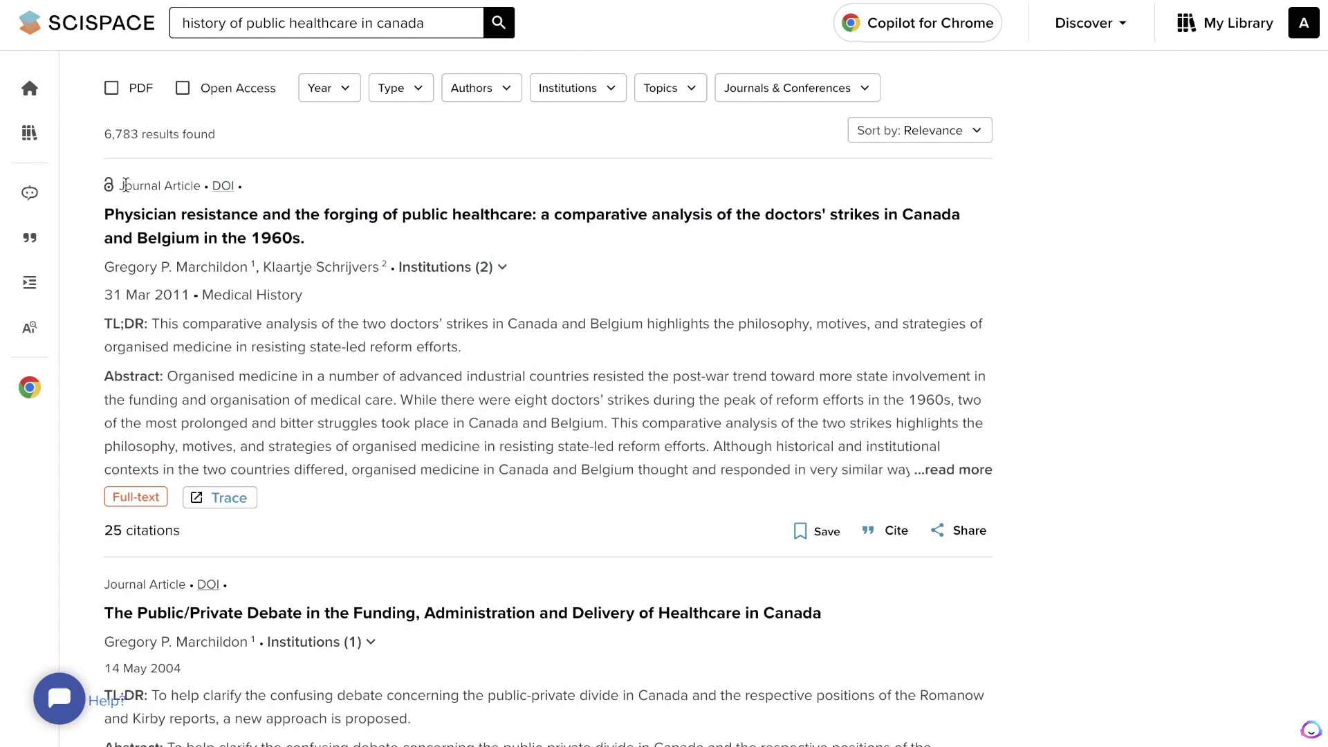
# Examine the result filter options for year, type, authors, institutions, topics, and journals and conferences without applying any
pyautogui.click(343, 99)
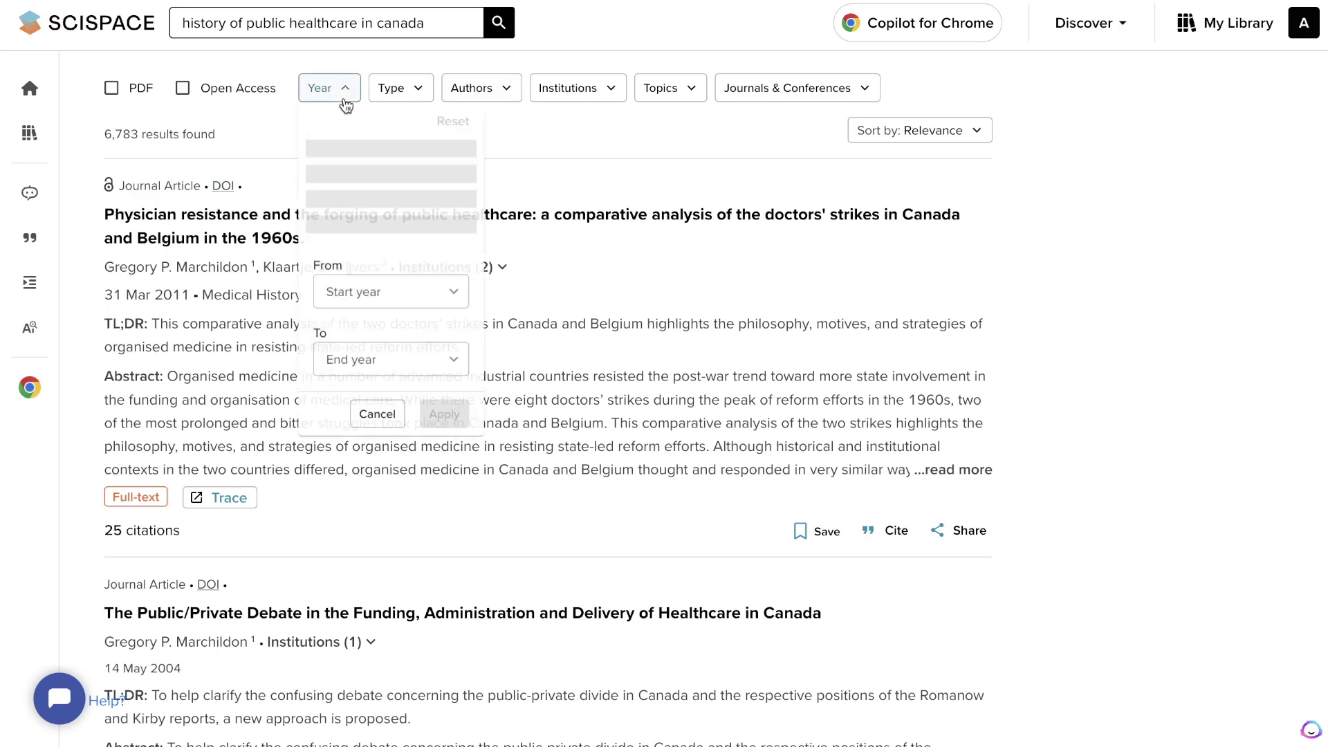
pyautogui.click(395, 88)
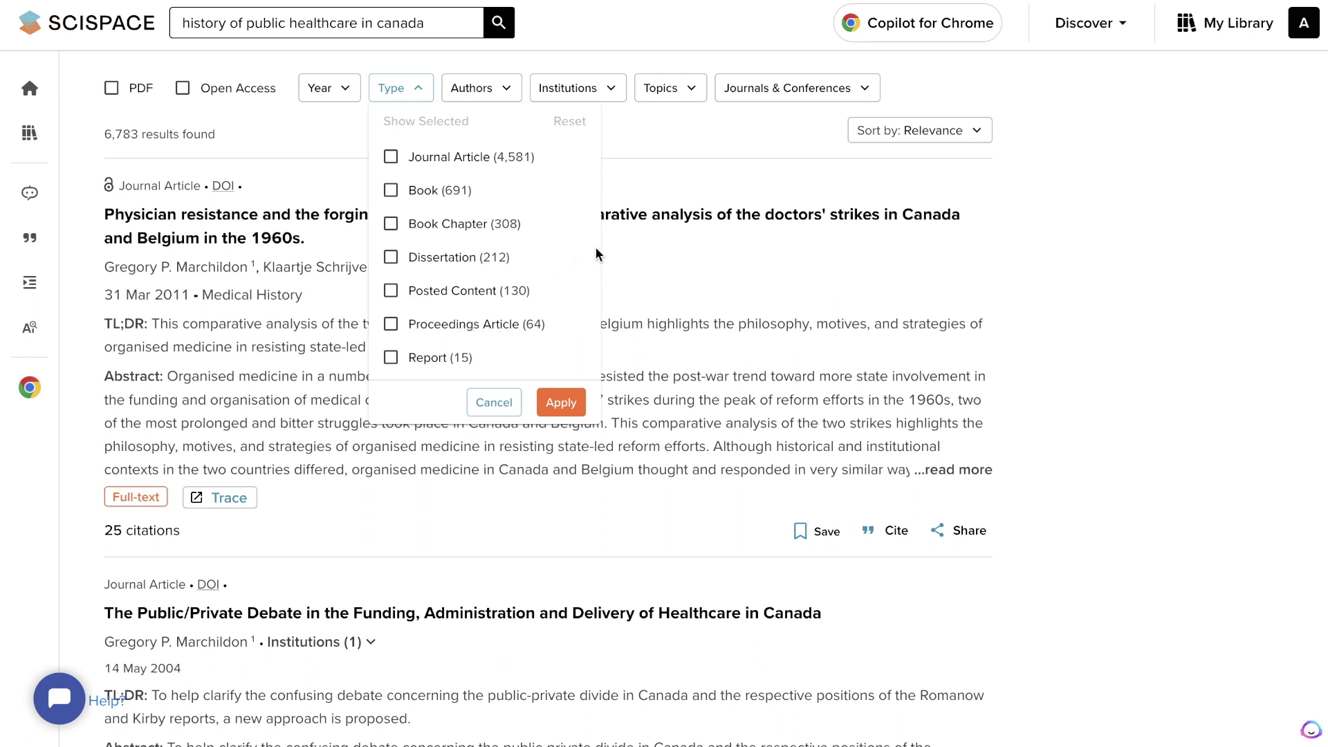
pyautogui.click(479, 94)
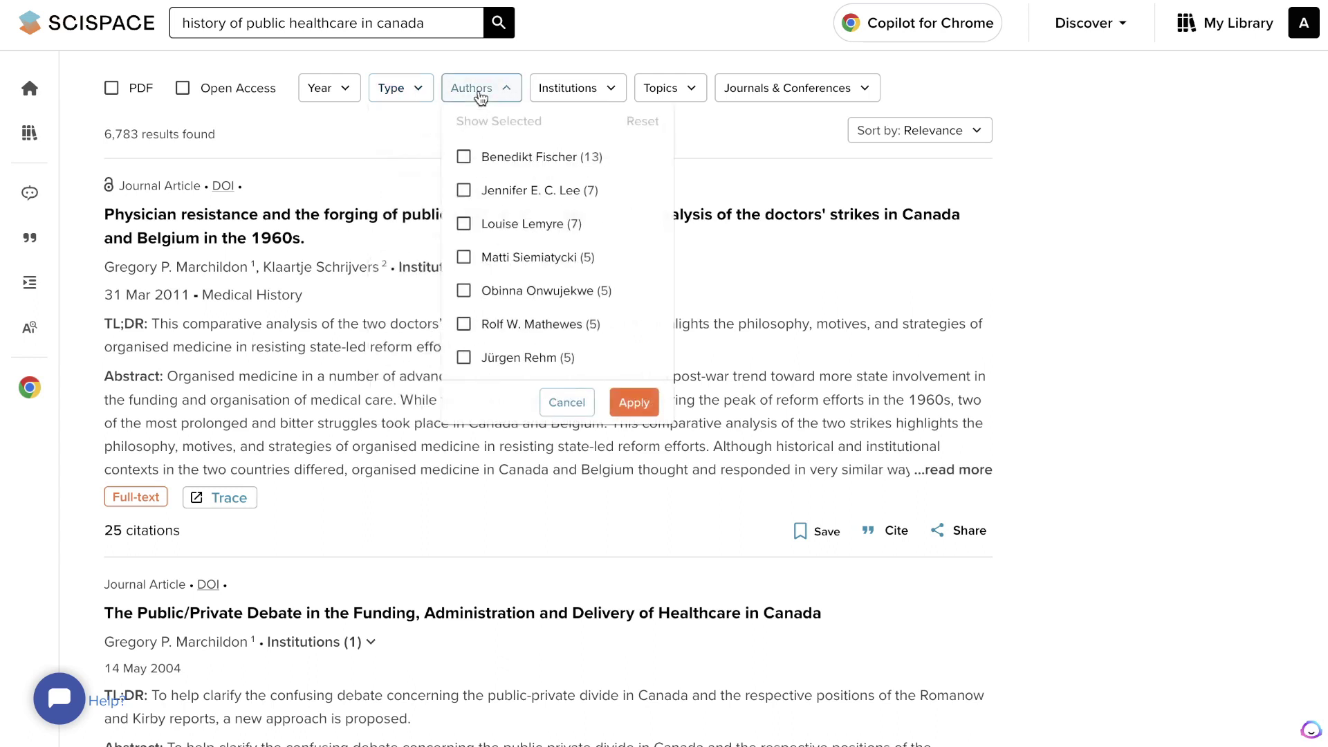
pyautogui.click(577, 96)
pyautogui.click(664, 90)
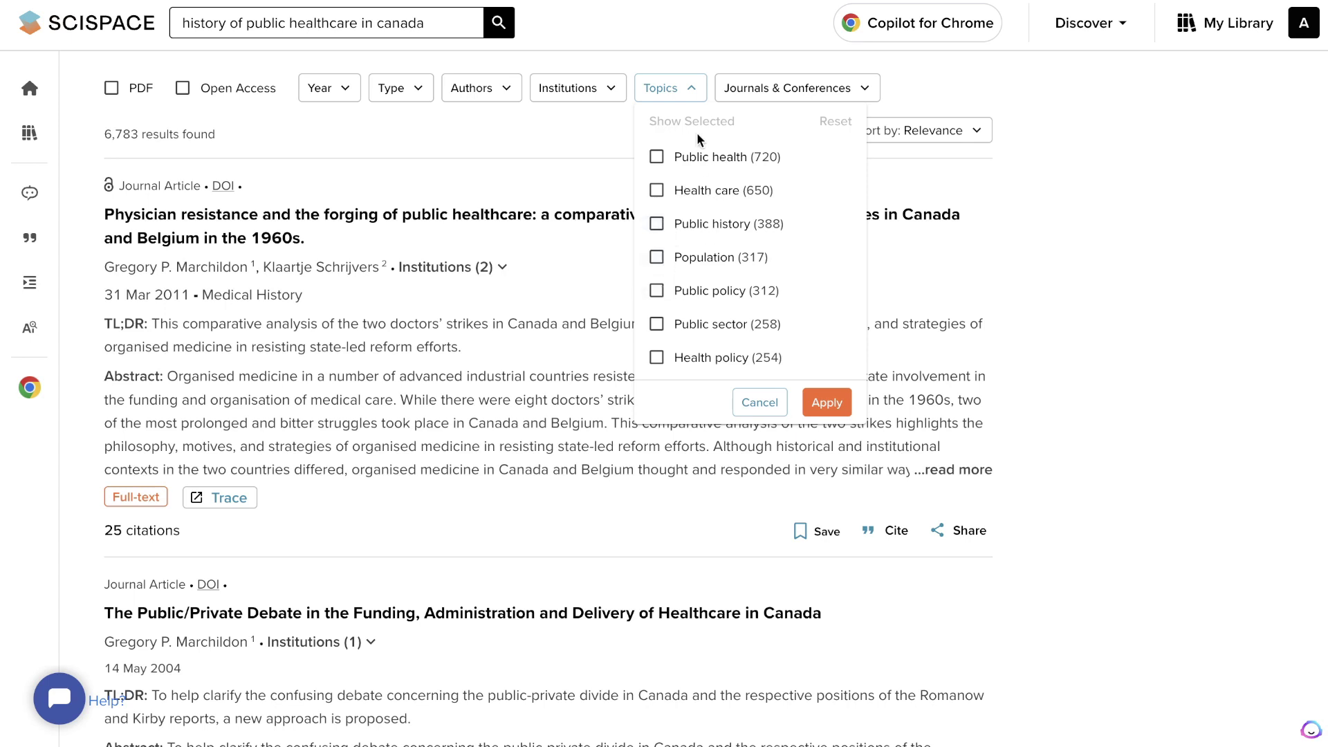
pyautogui.click(756, 95)
pyautogui.click(434, 142)
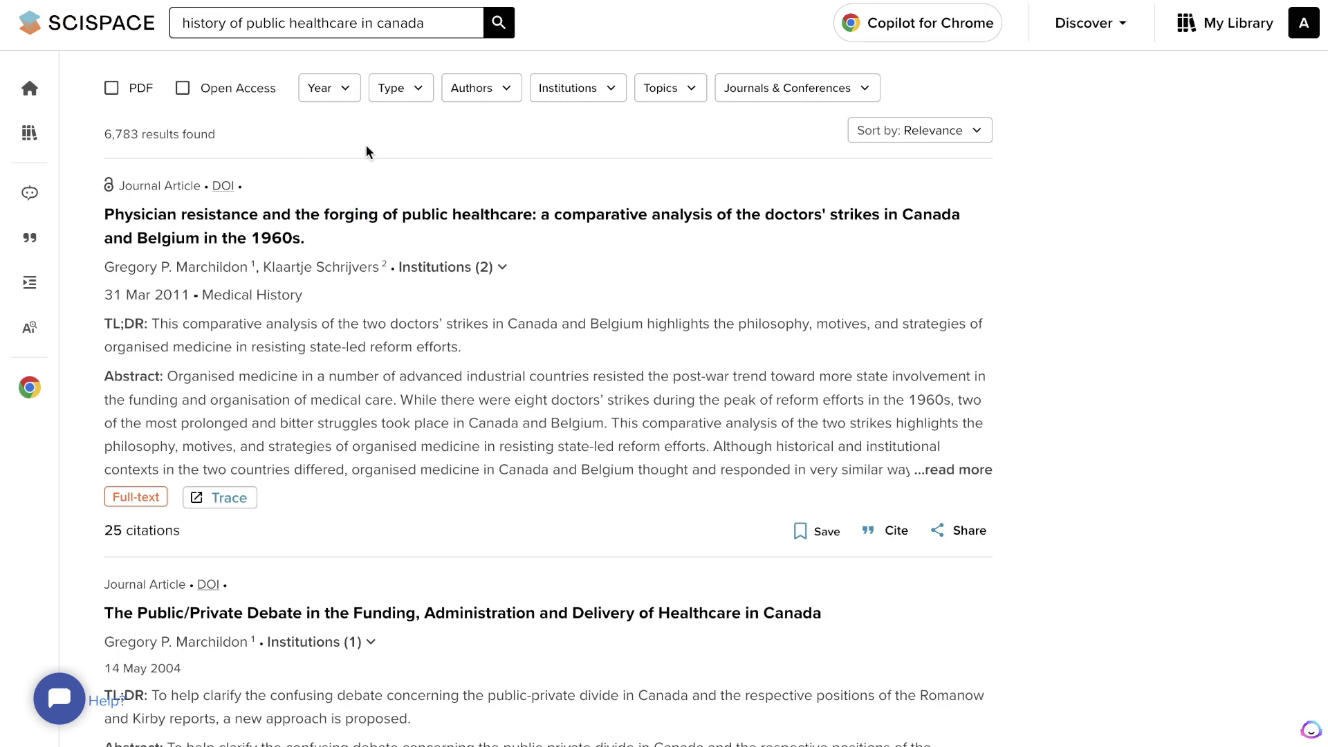
# Check the citing options and the full-text PDF of the first result, on physician resistance and the forging of public healthcare
pyautogui.scroll(-1, 366, 147)
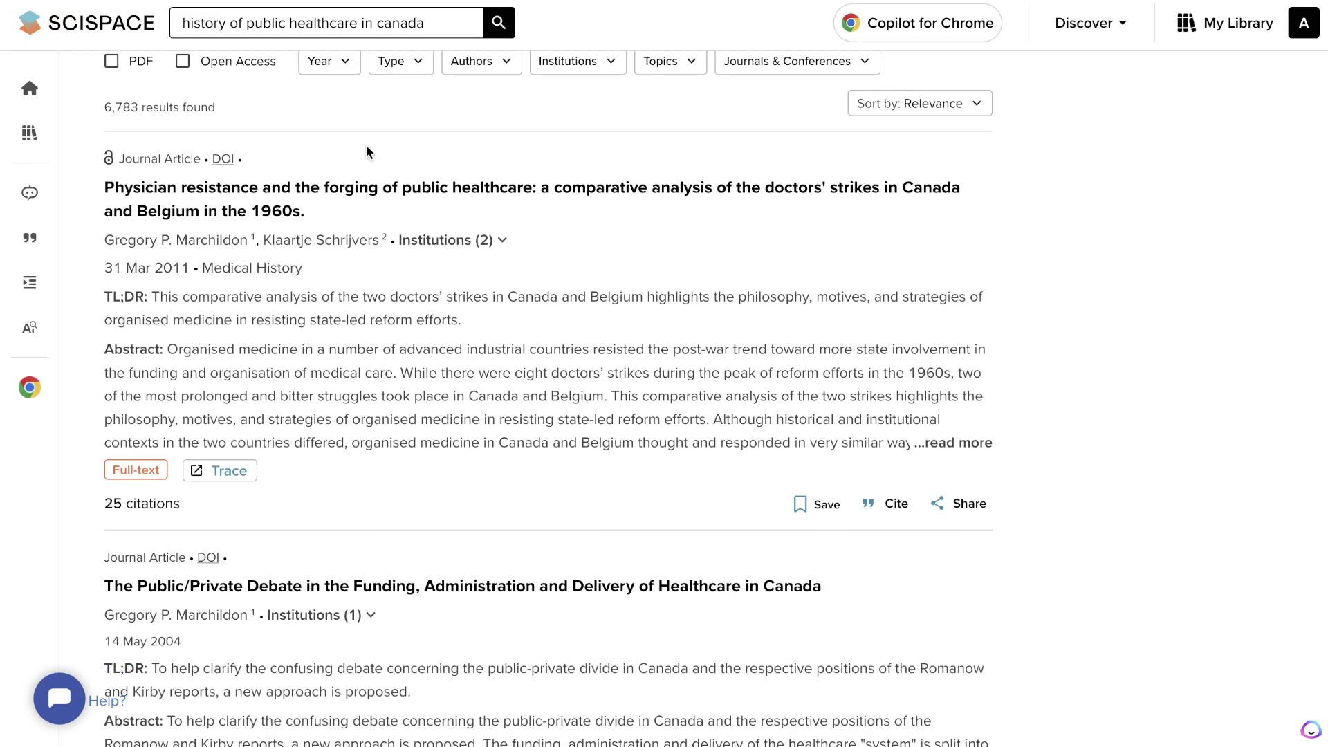
pyautogui.scroll(-1, 366, 147)
pyautogui.scroll(1, 387, 308)
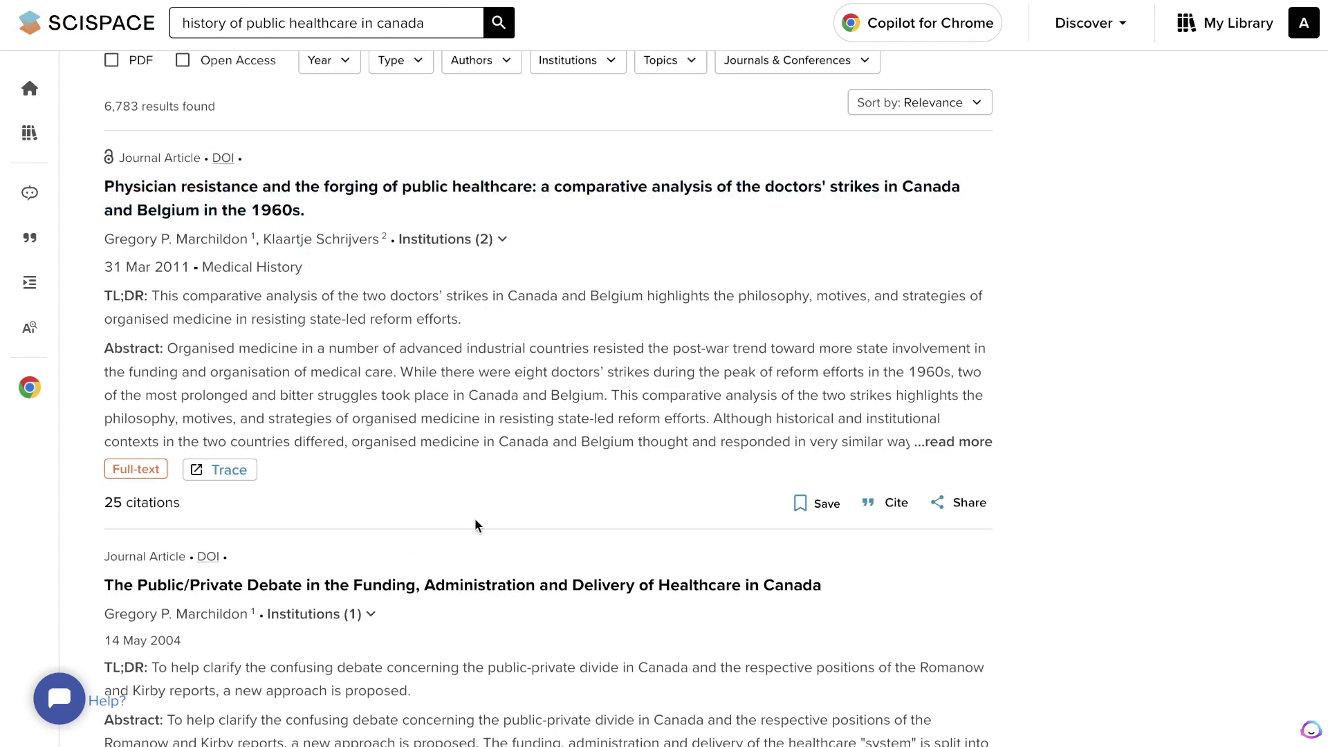
pyautogui.click(891, 502)
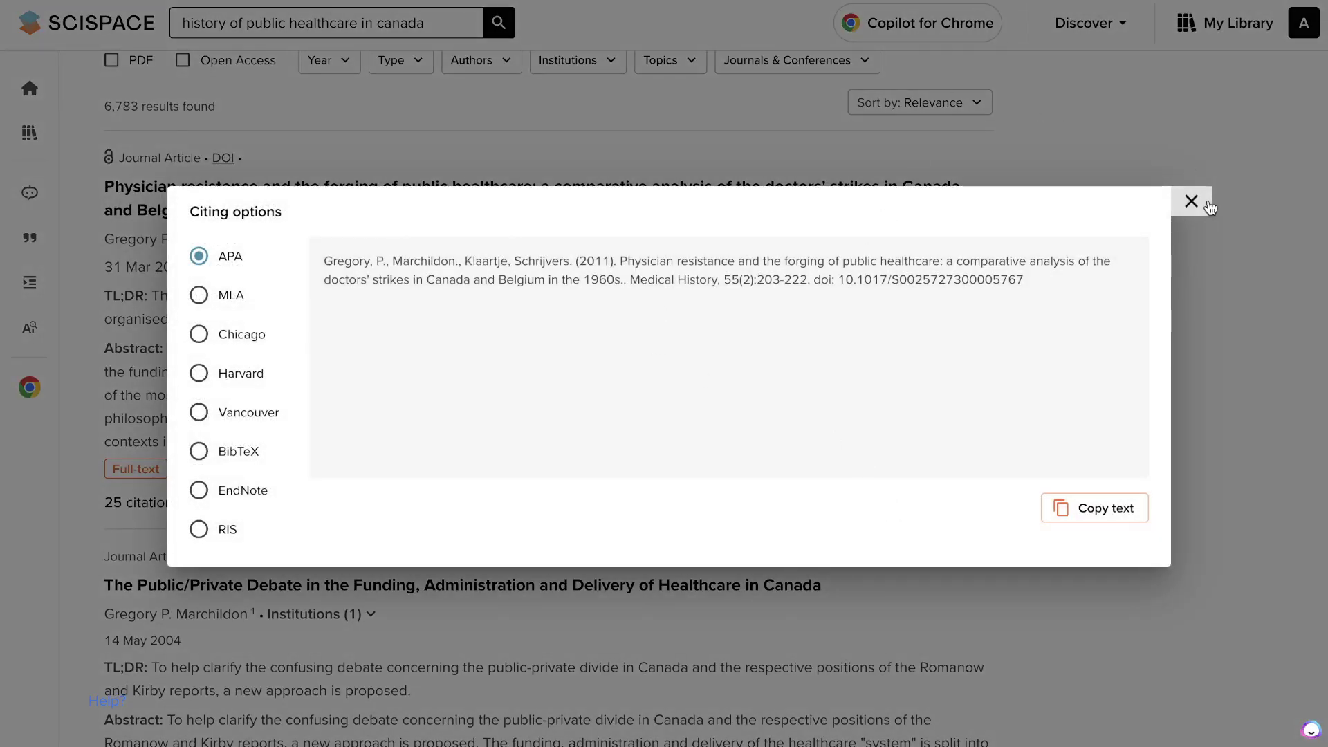
pyautogui.click(1178, 206)
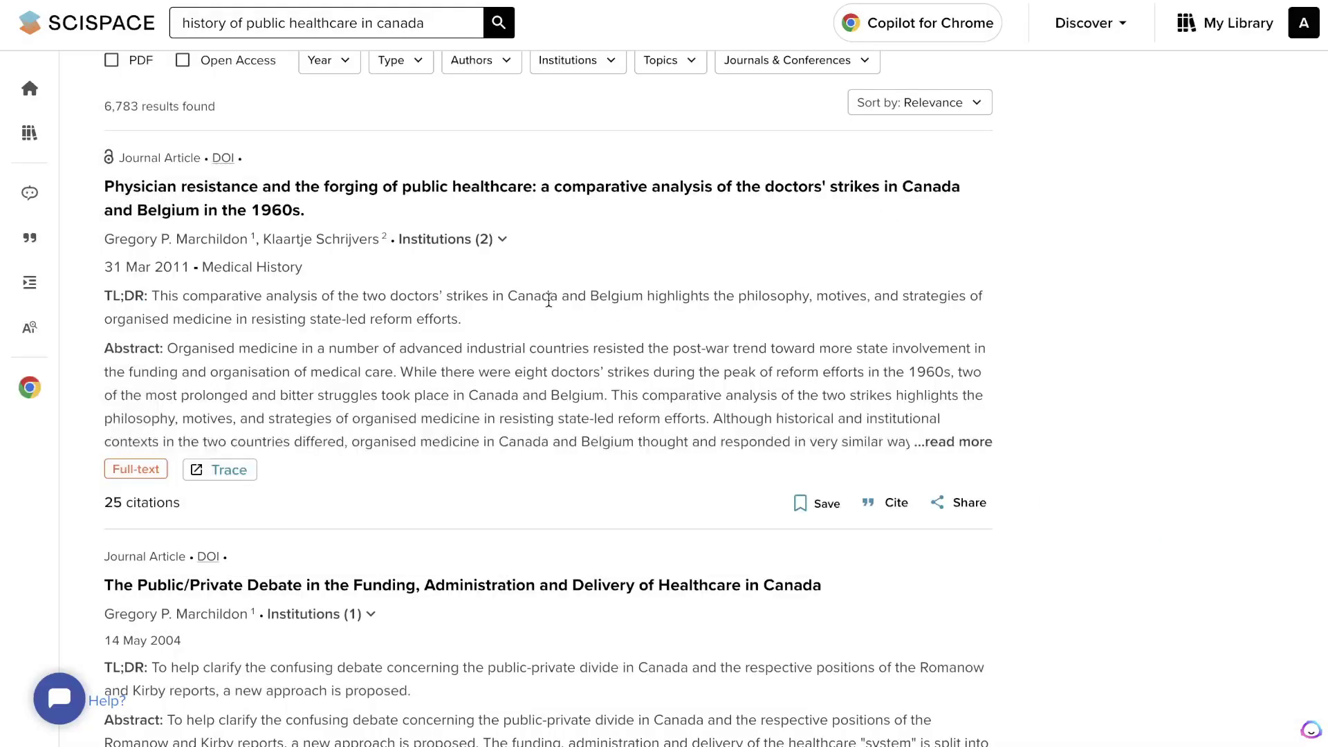
pyautogui.click(149, 470)
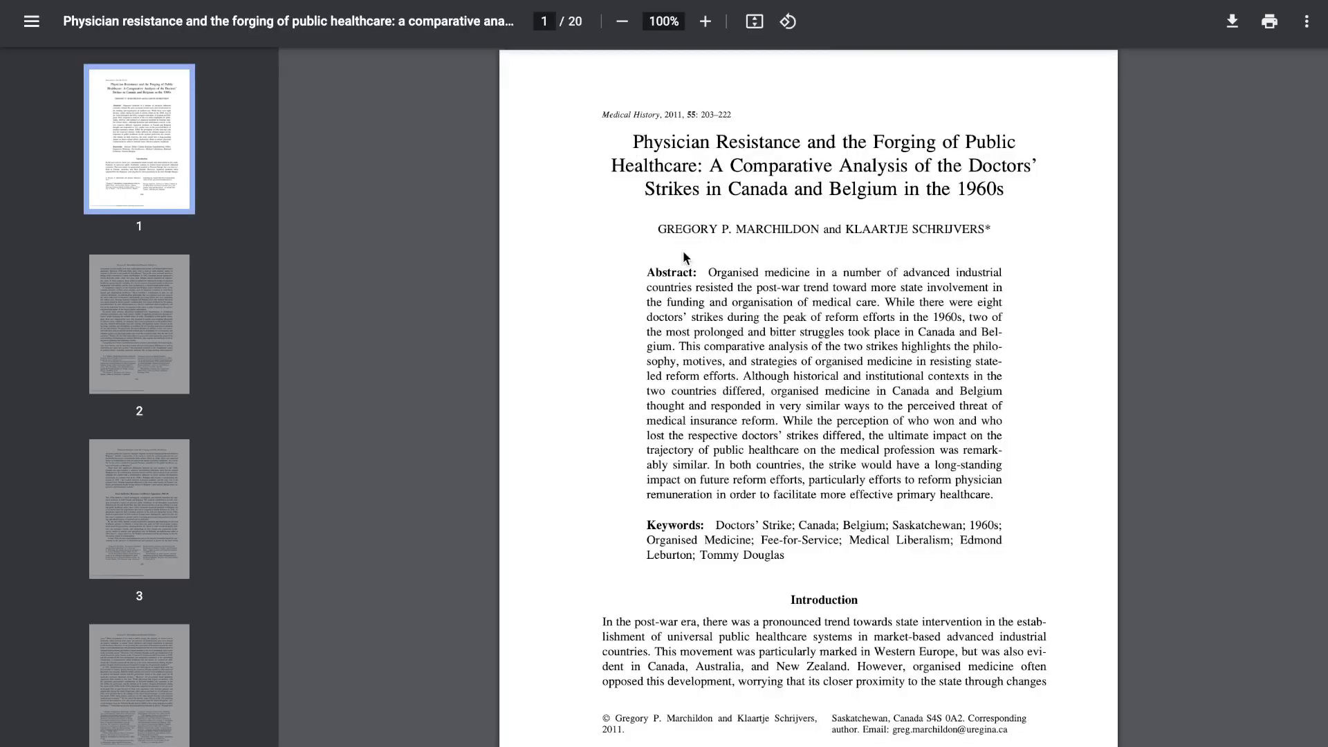
pyautogui.scroll(-10, 682, 251)
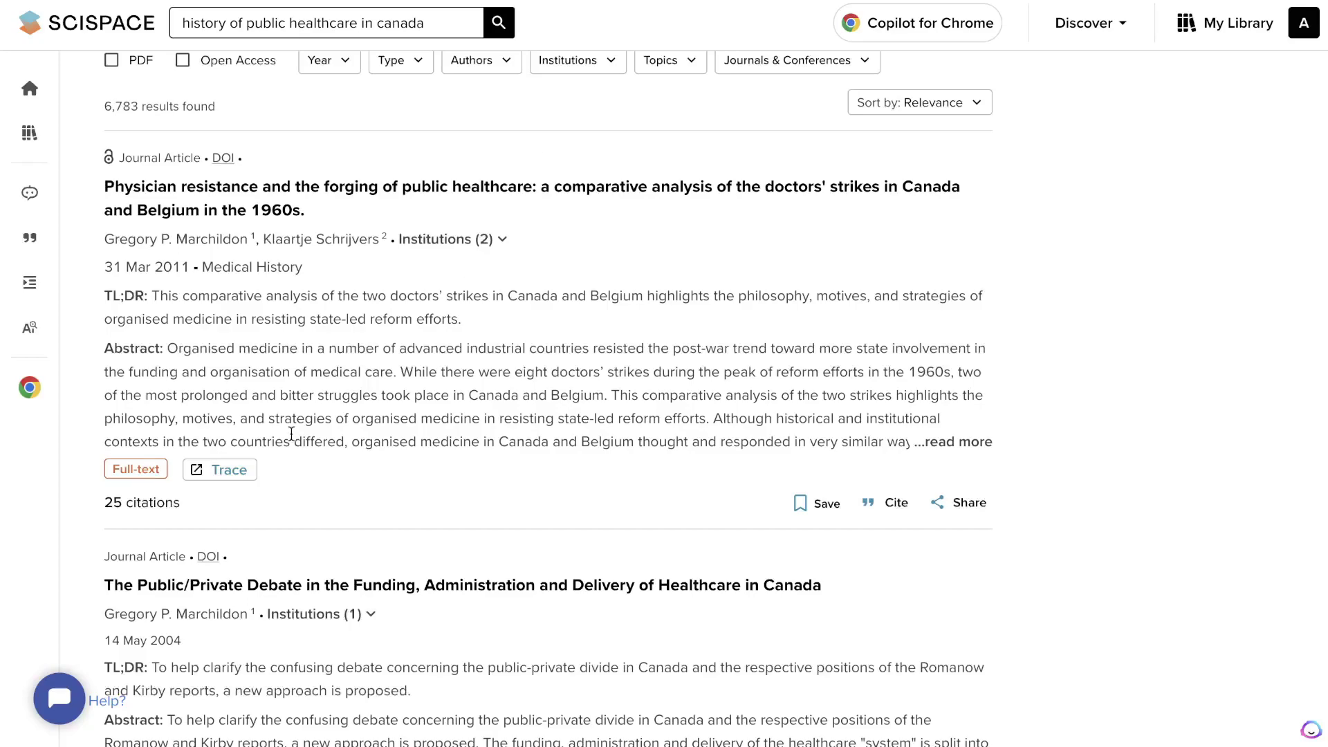
# Trace the physician resistance paper and browse its related papers
pyautogui.click(246, 474)
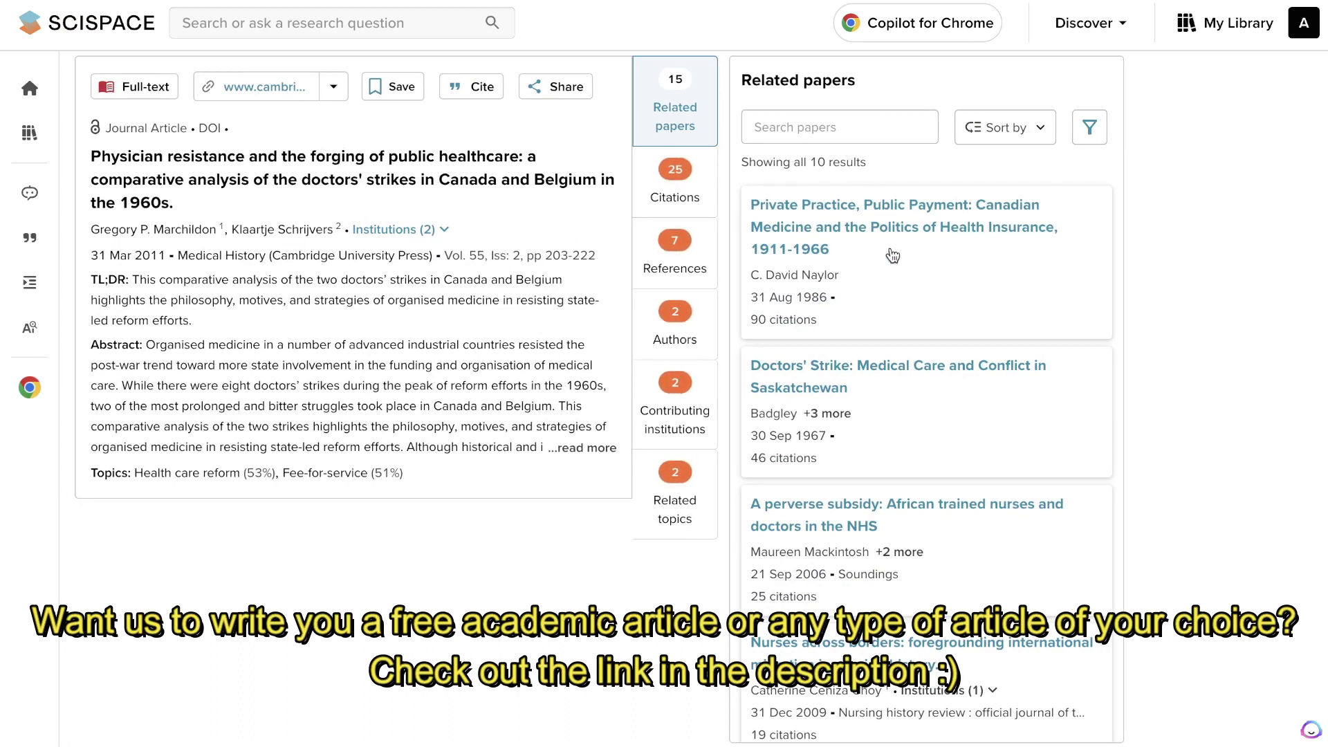
pyautogui.scroll(-1, 902, 398)
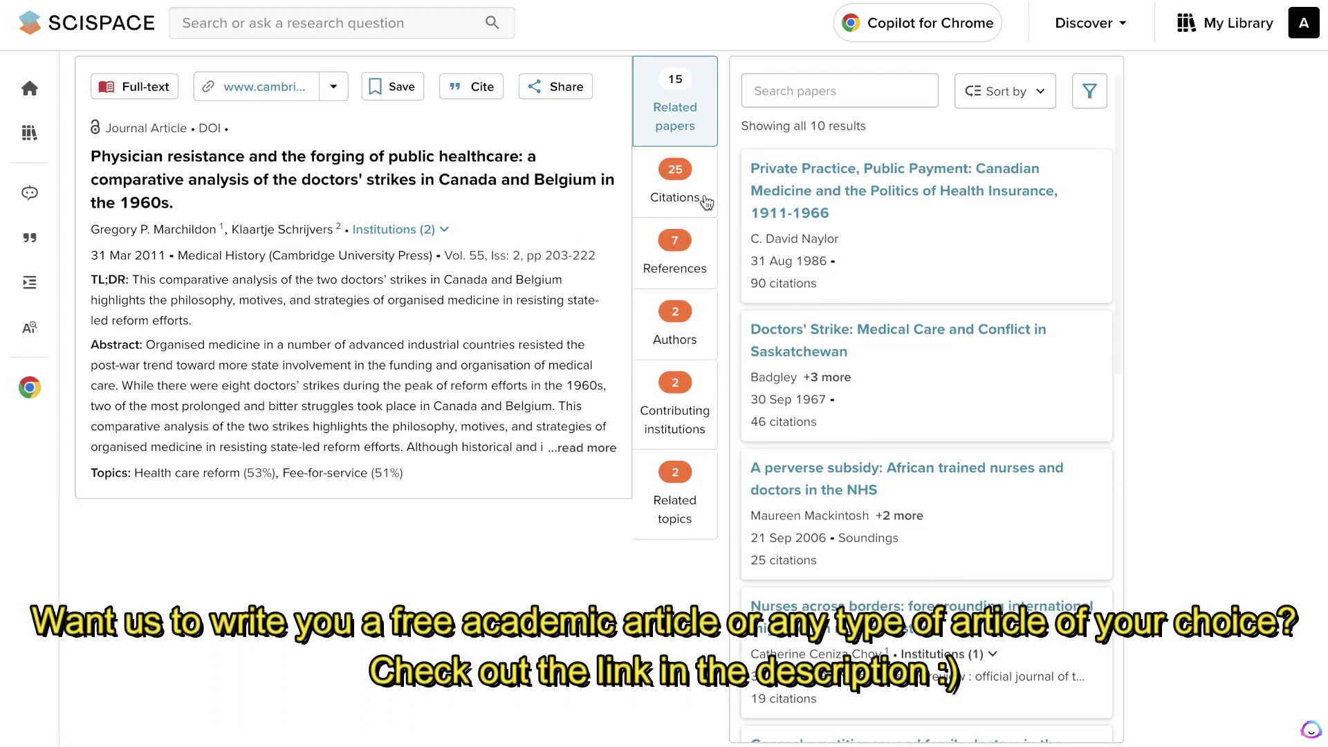
pyautogui.scroll(-1, 871, 263)
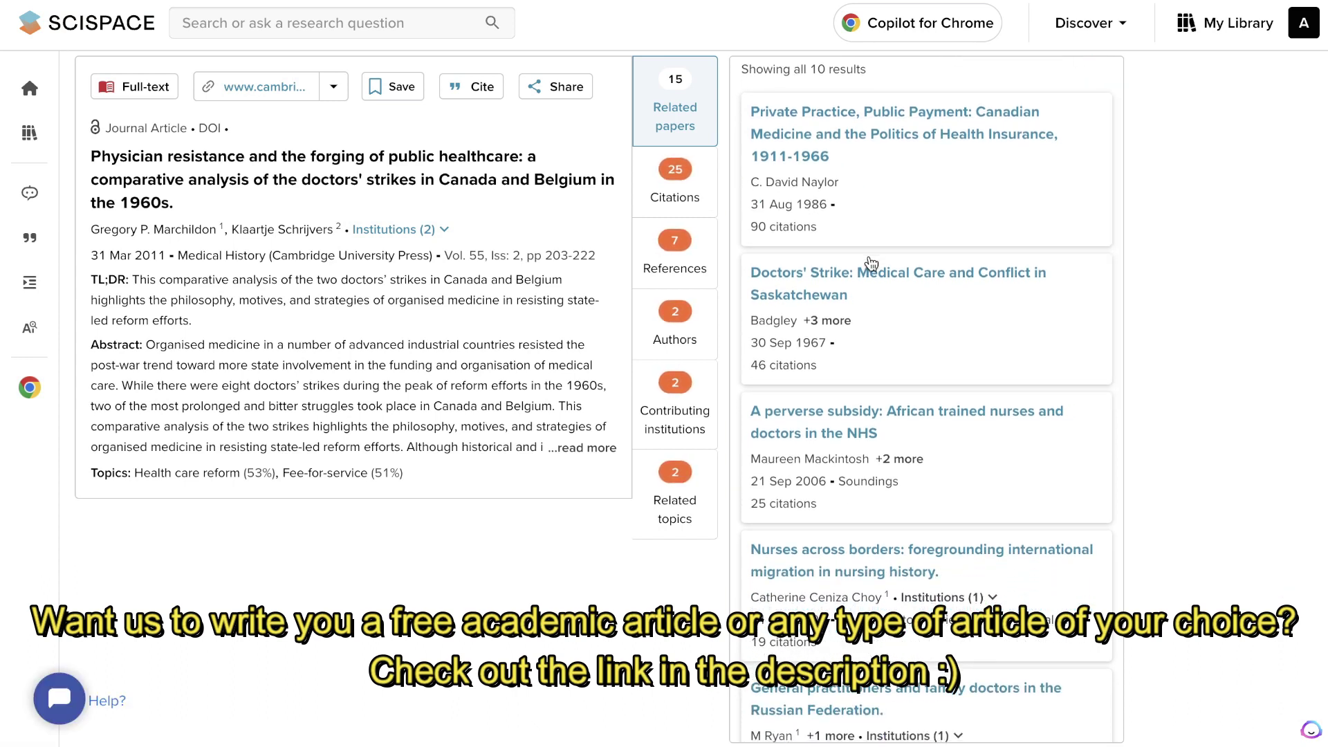
pyautogui.scroll(2, 875, 201)
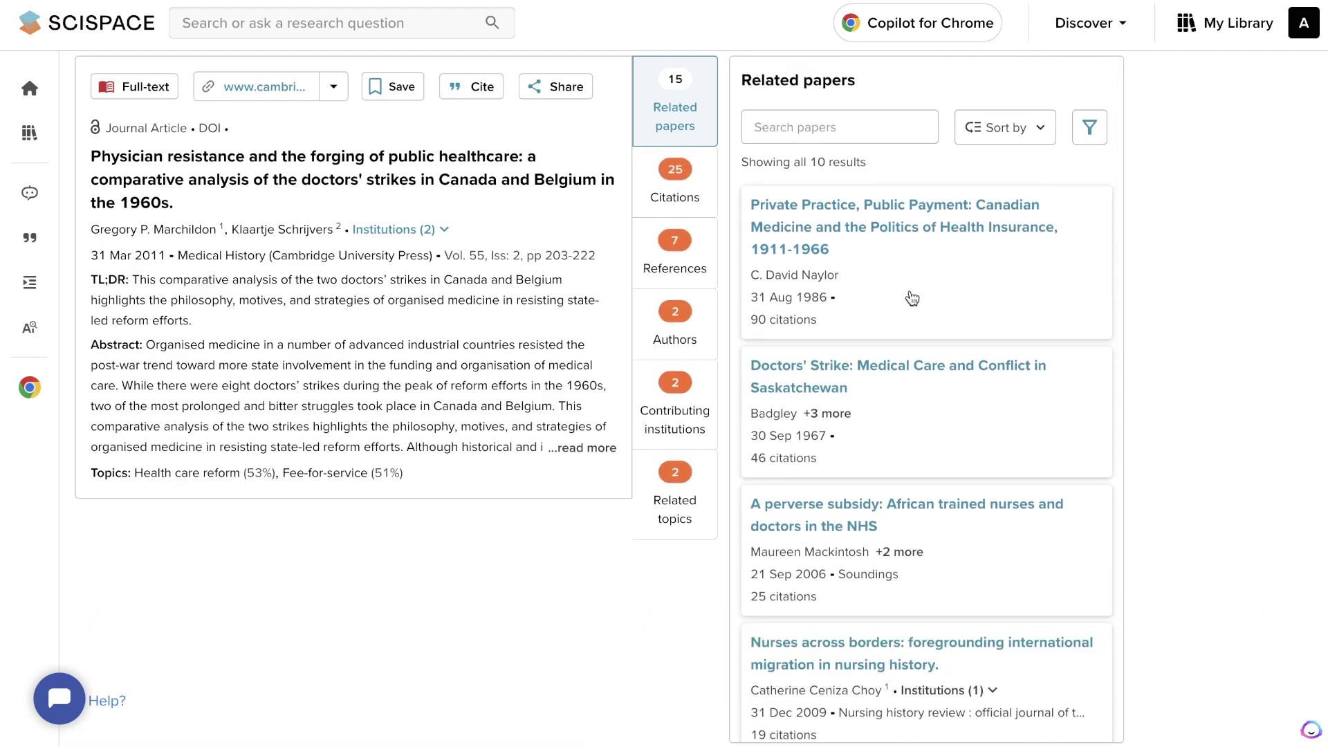
# Open "Canada: health system review" from the traced paper's citations and read its TL;DR, abstract and topics
pyautogui.click(691, 182)
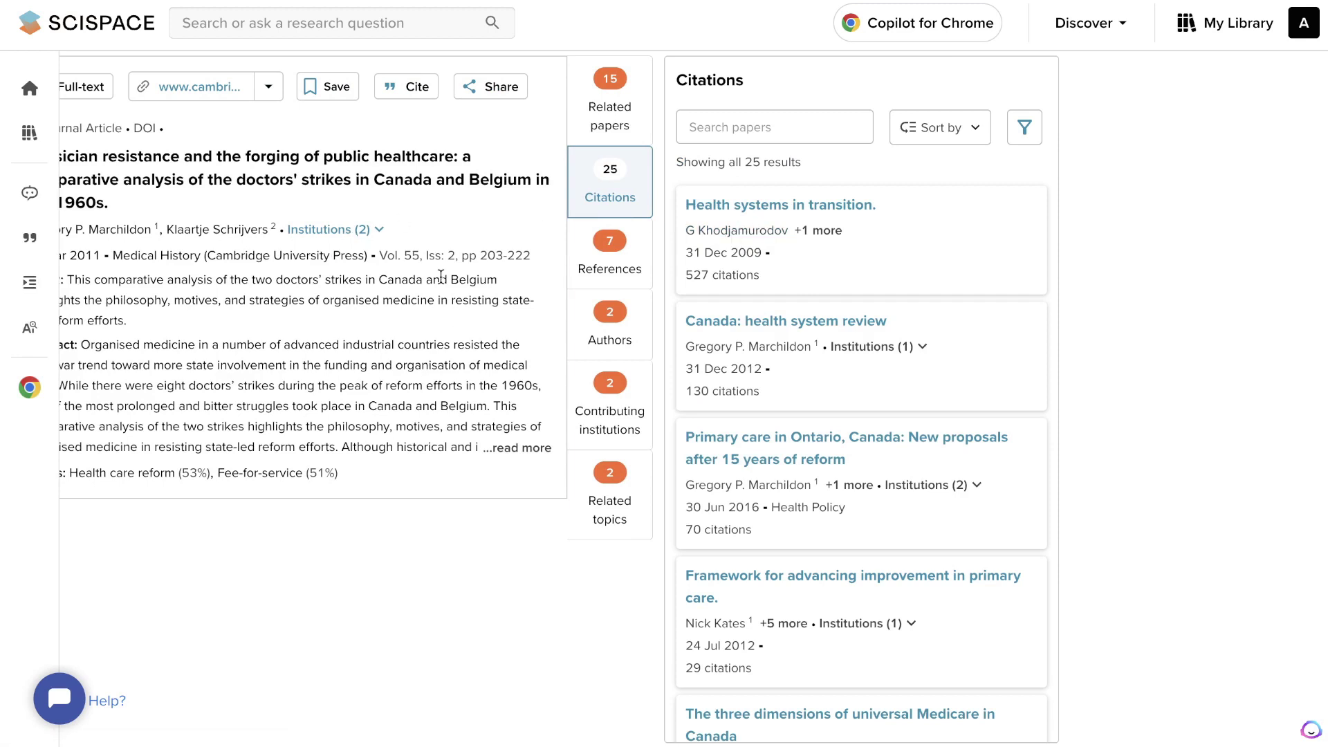
pyautogui.scroll(-1, 894, 335)
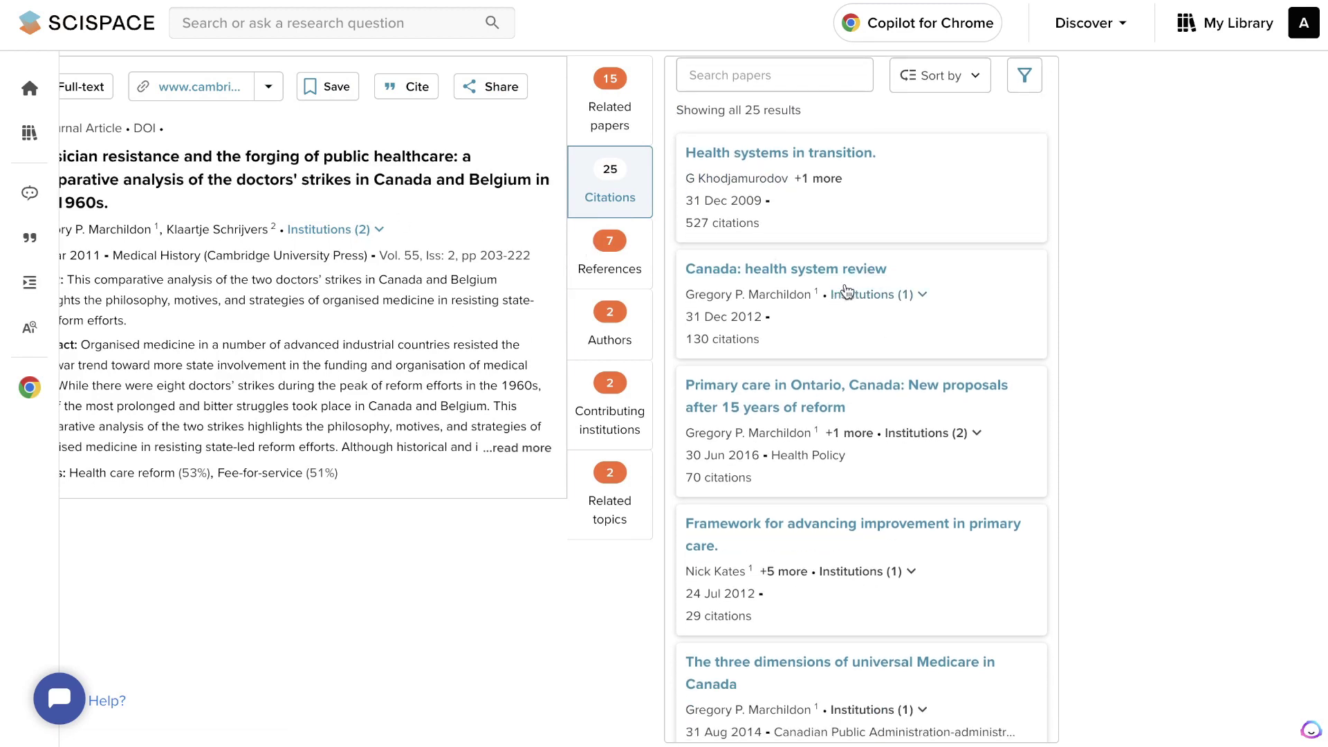
pyautogui.click(814, 279)
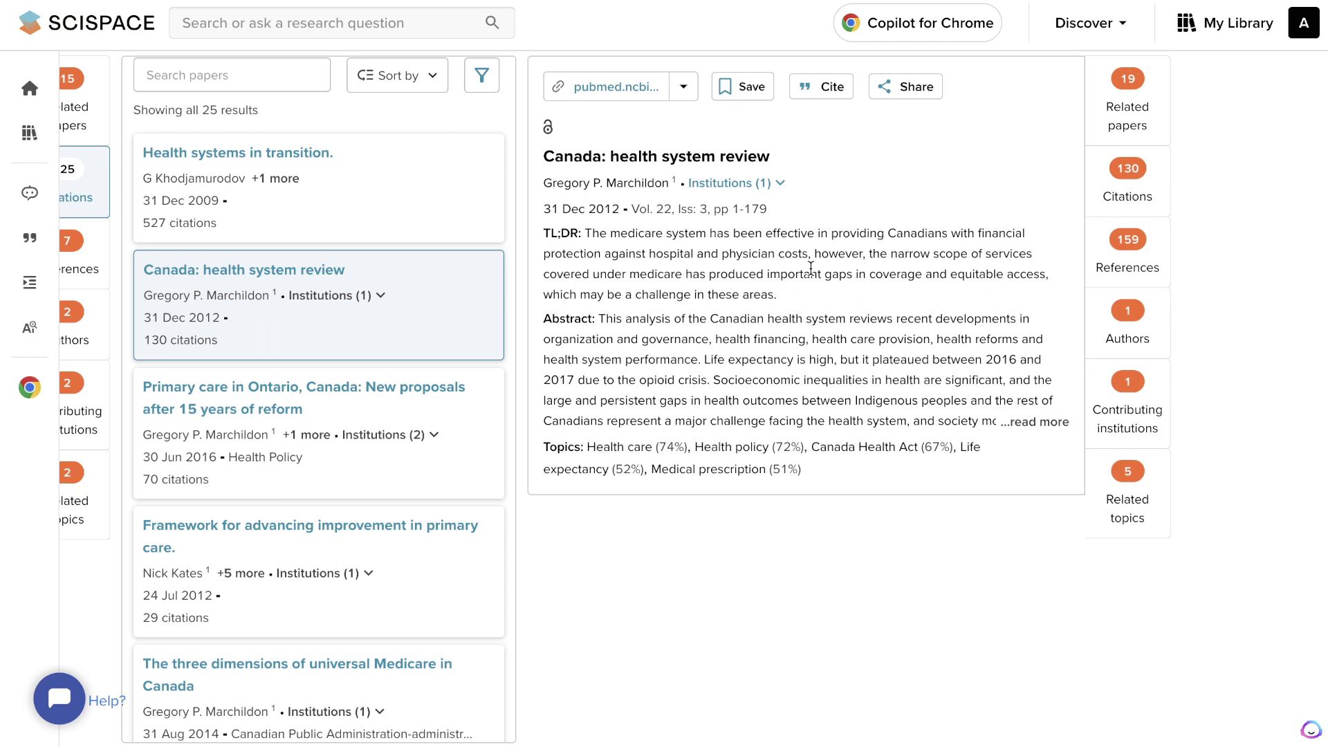
pyautogui.moveTo(585, 233); pyautogui.dragTo(787, 288)
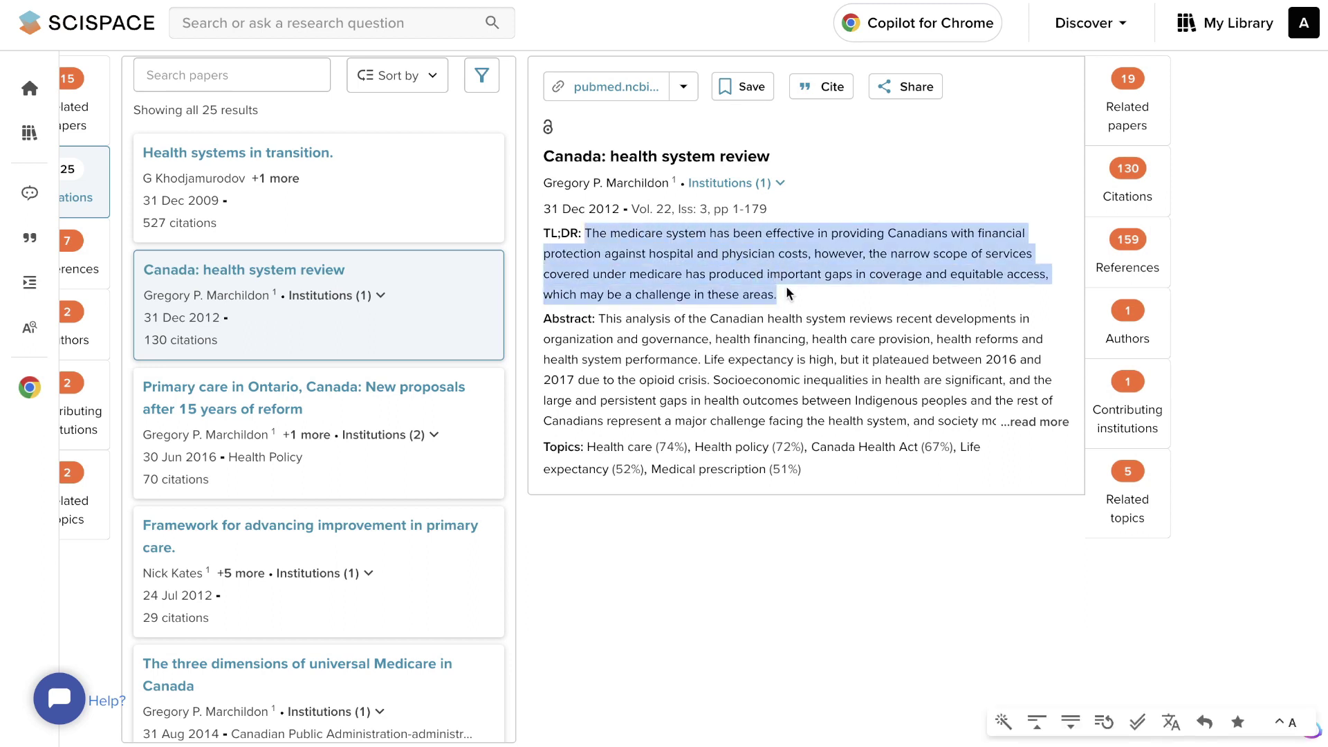
pyautogui.moveTo(599, 319); pyautogui.dragTo(818, 424)
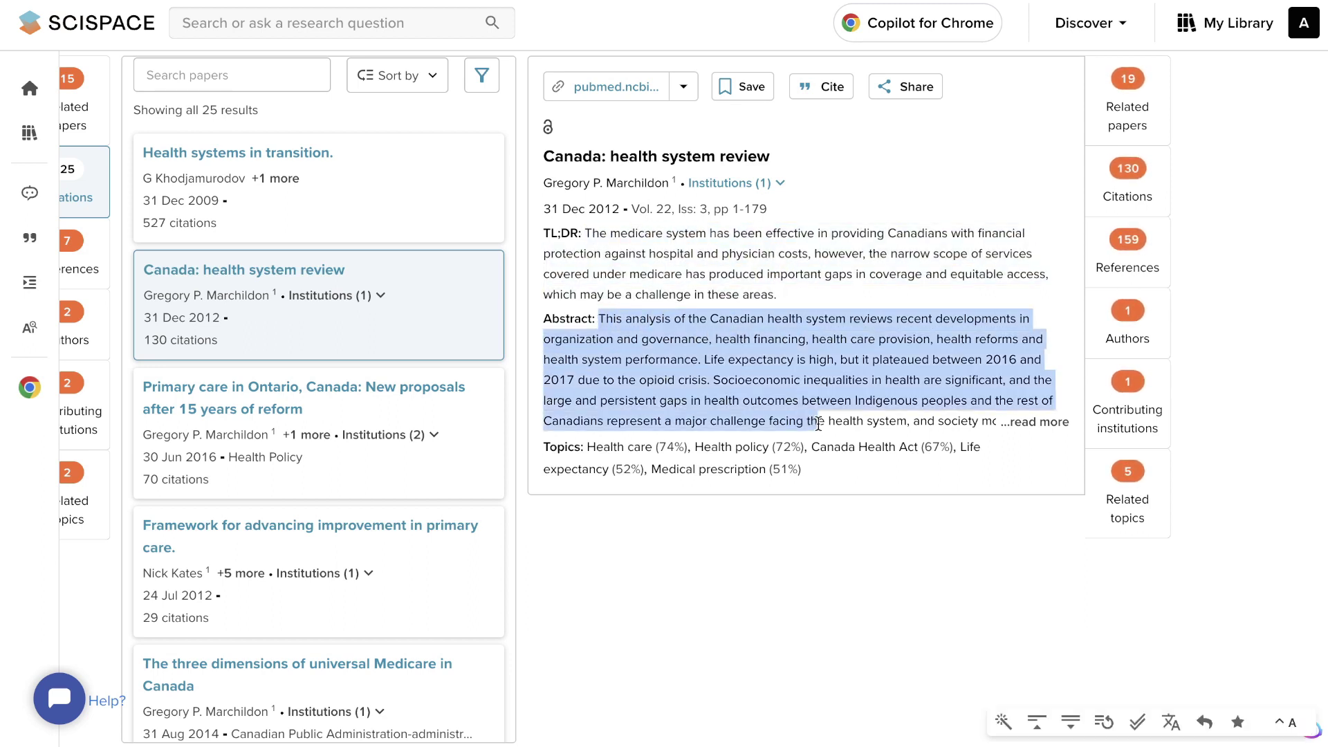
pyautogui.moveTo(567, 447); pyautogui.dragTo(801, 471)
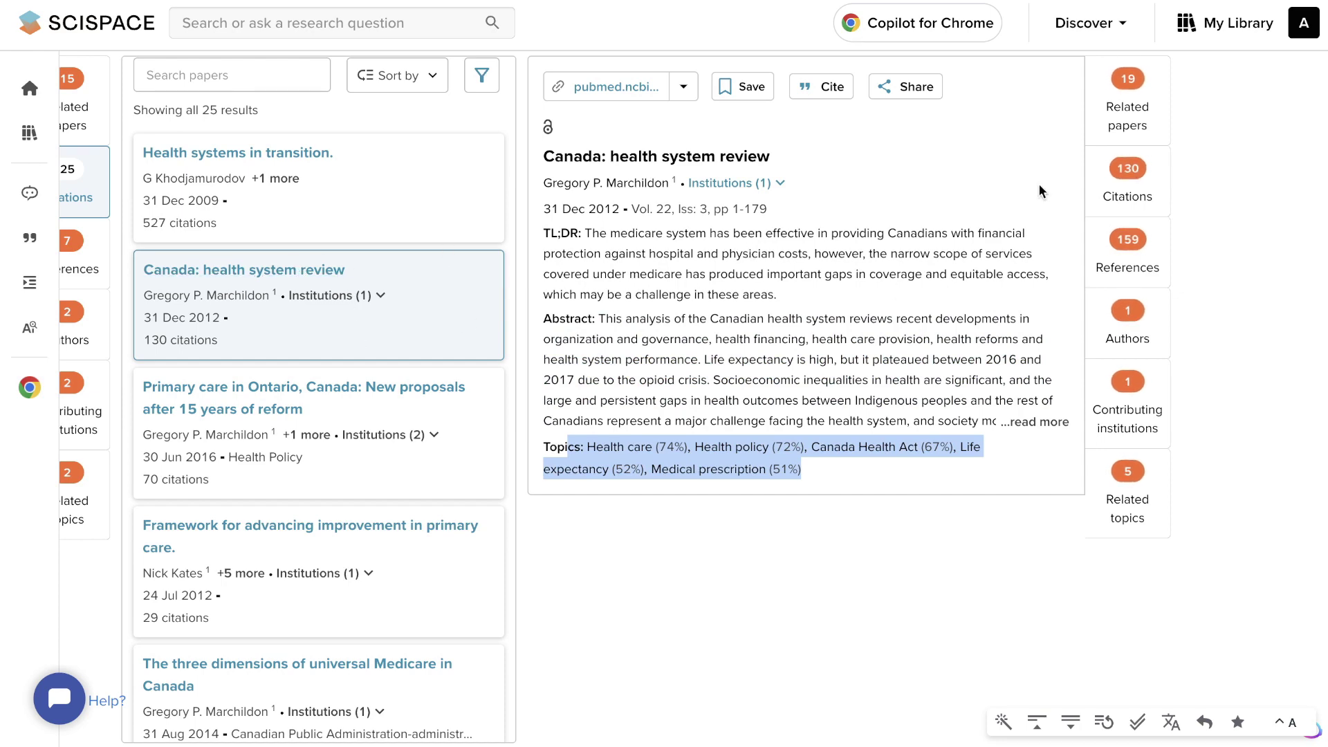
# Browse the health system review's related papers and citations, and open its reference on the economic costs of physical inactivity and obesity
pyautogui.click(1137, 179)
pyautogui.click(623, 114)
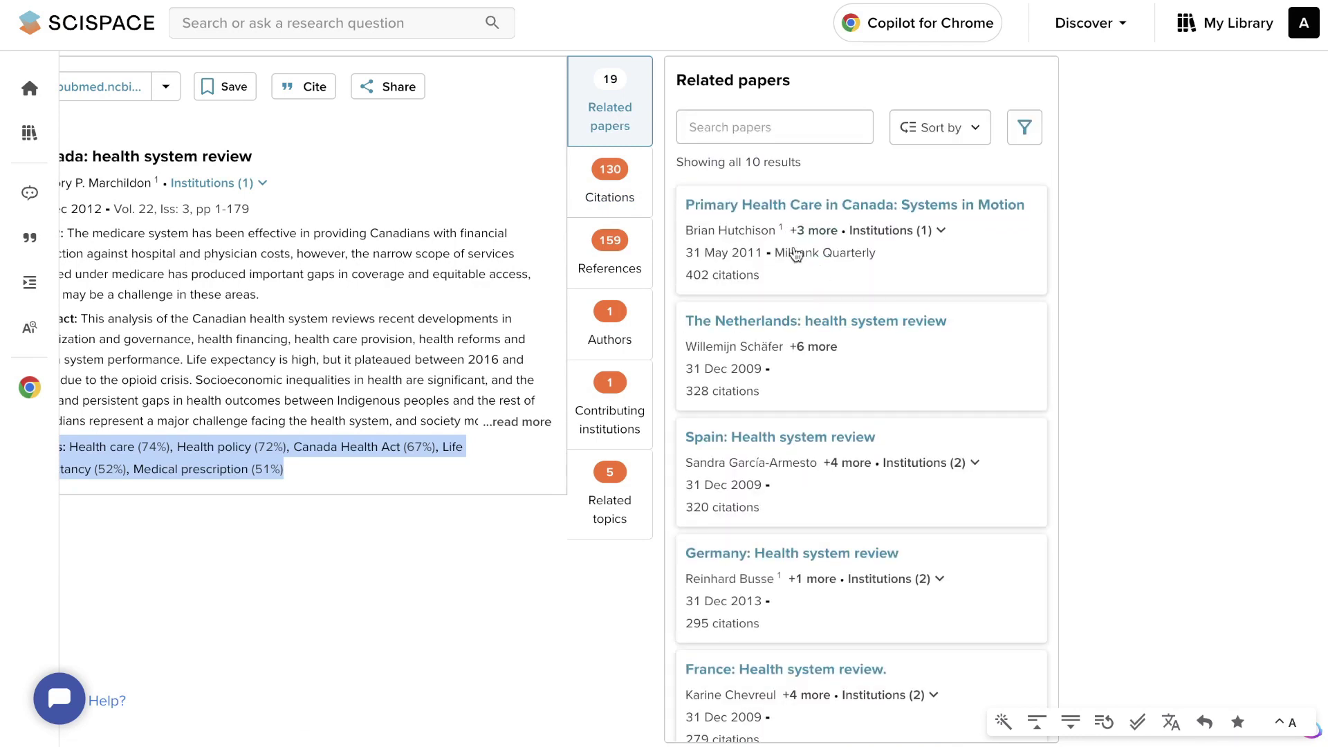
pyautogui.click(629, 193)
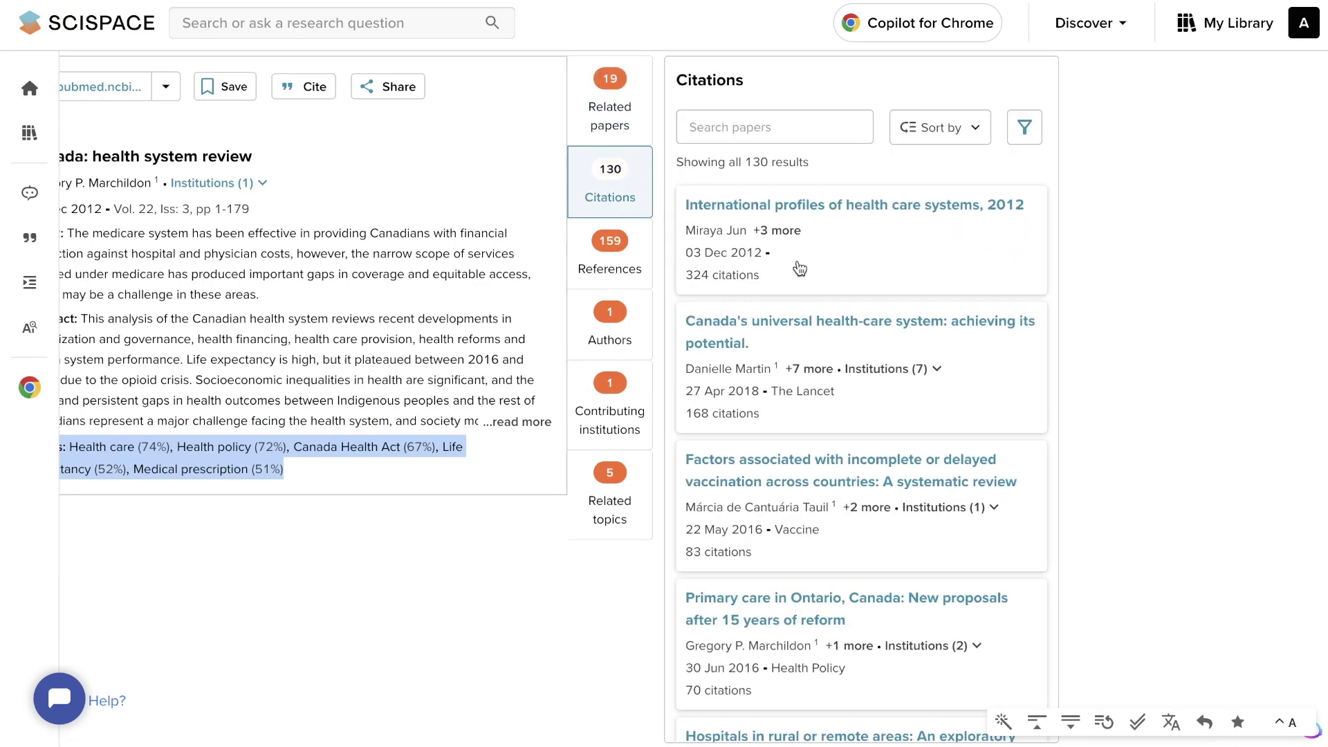
pyautogui.click(631, 260)
pyautogui.click(774, 223)
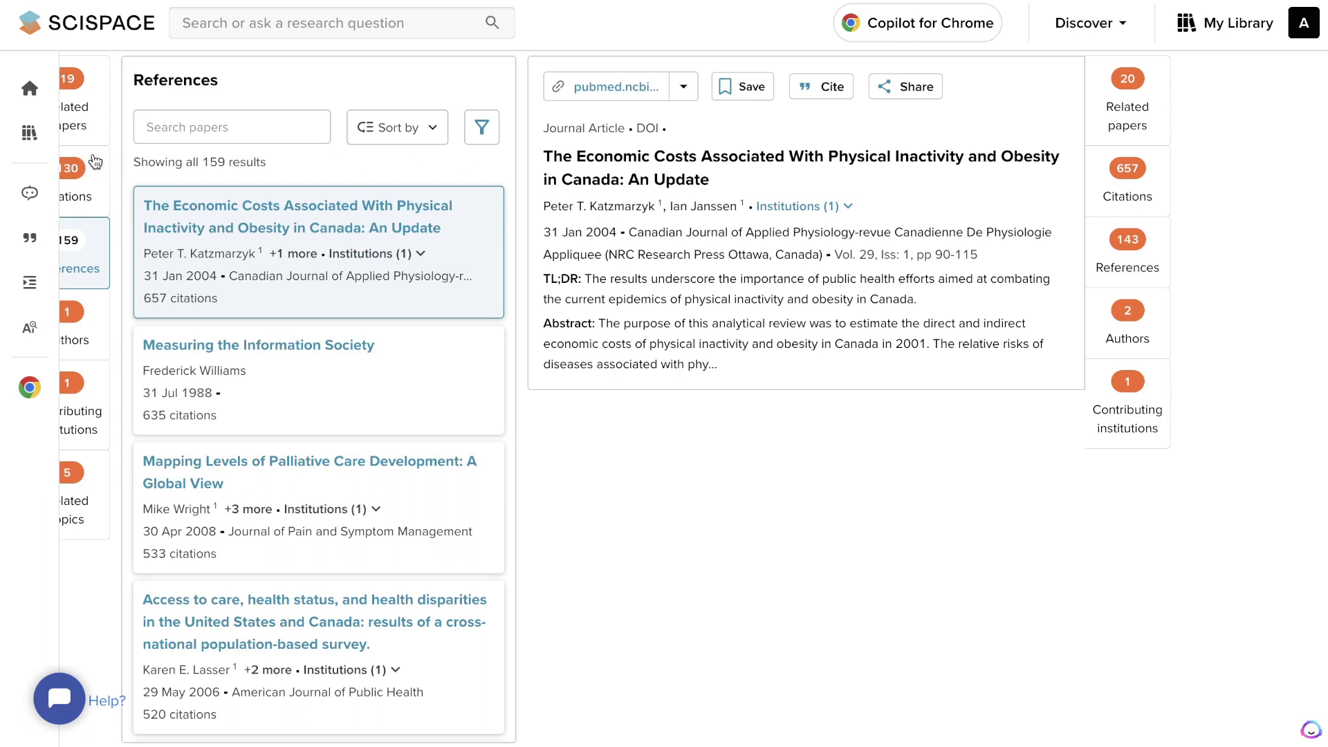
# Open the recent Copilot conversation for "Populism and the mirror of democracy" and close the list of recent conversations
pyautogui.click(100, 226)
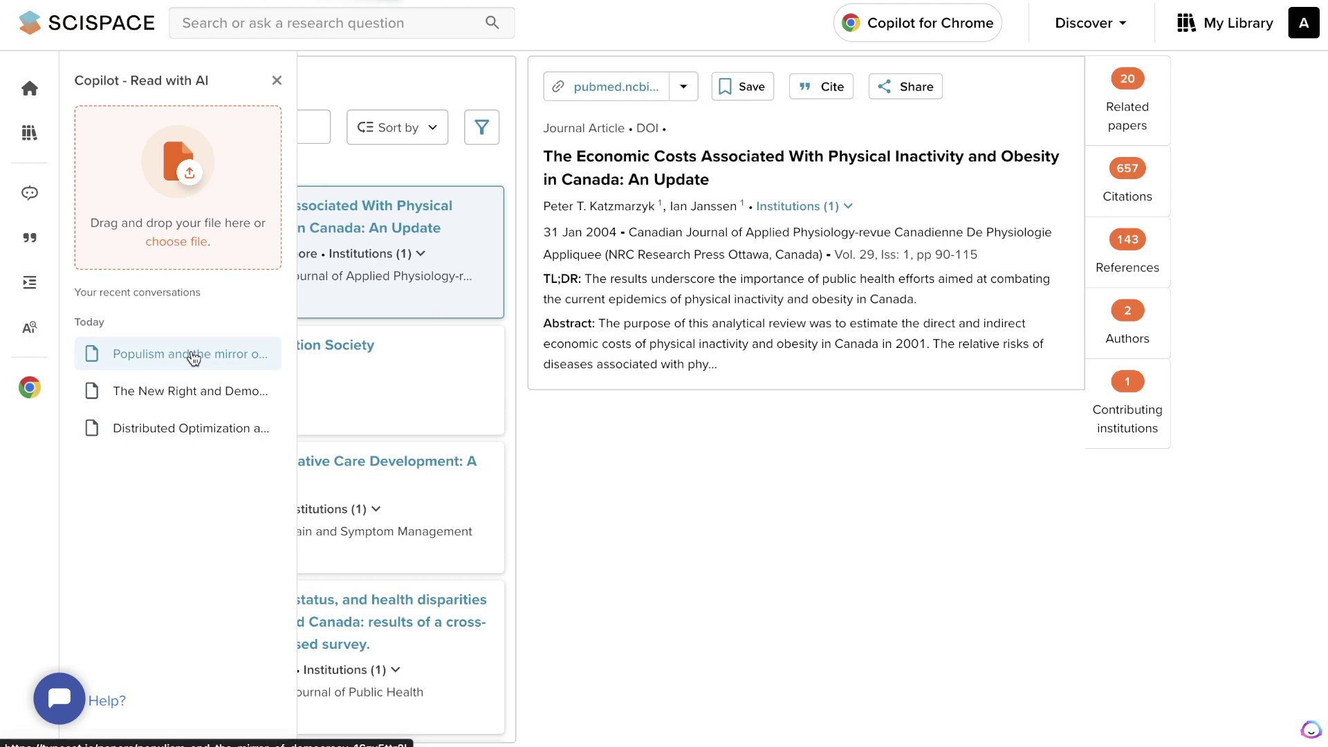
pyautogui.click(193, 356)
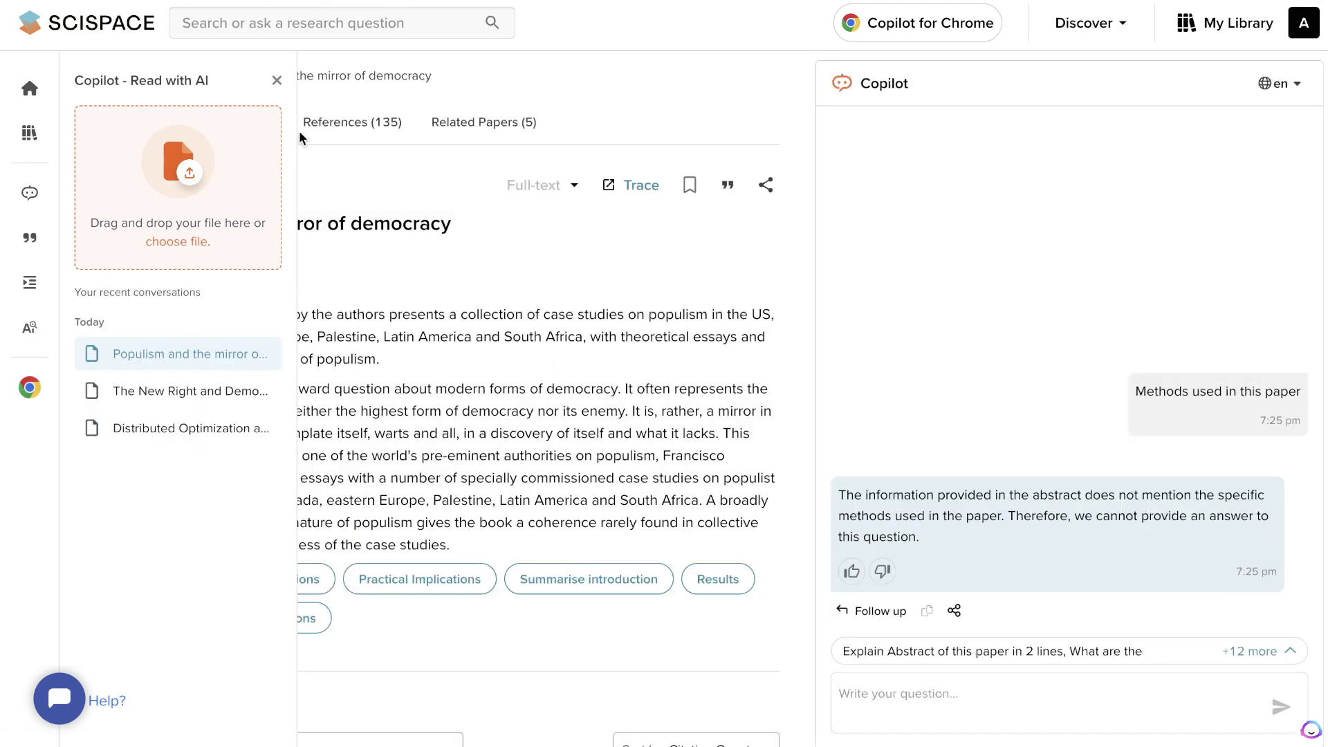
pyautogui.click(277, 82)
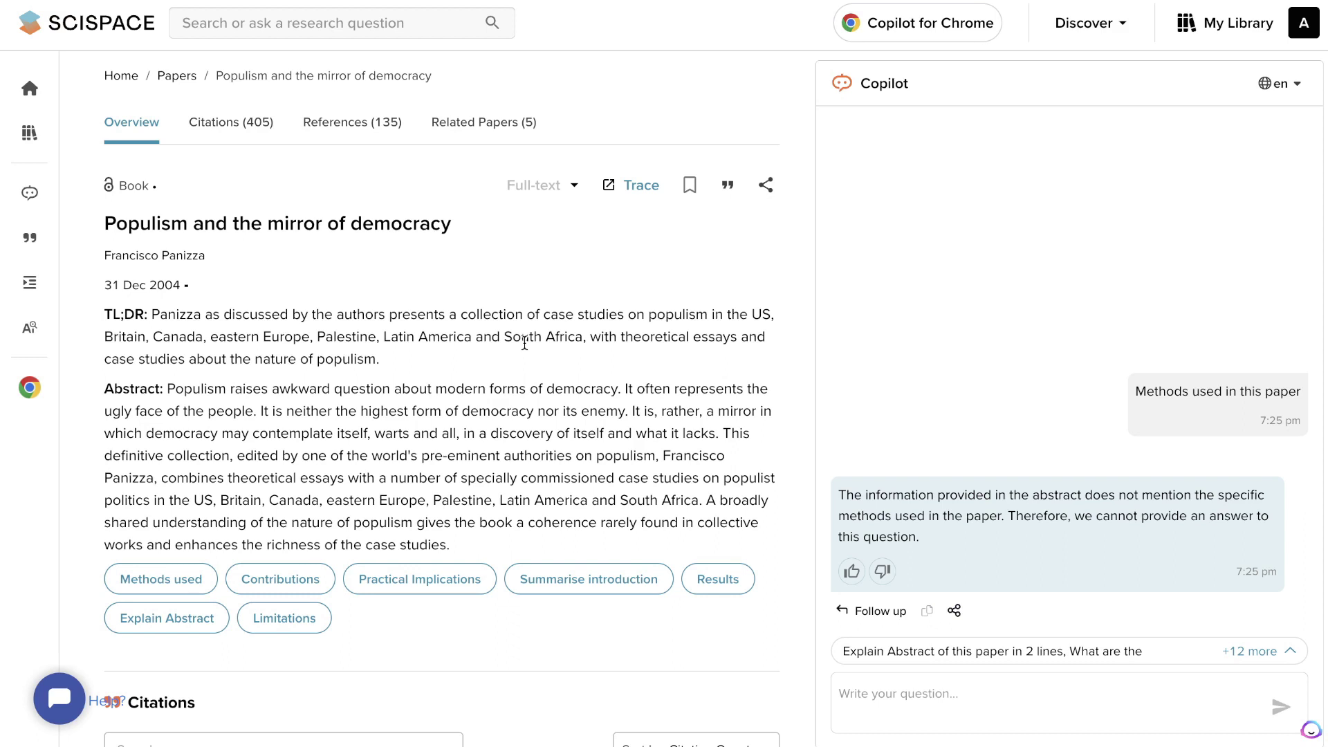
pyautogui.tripleClick(289, 219)
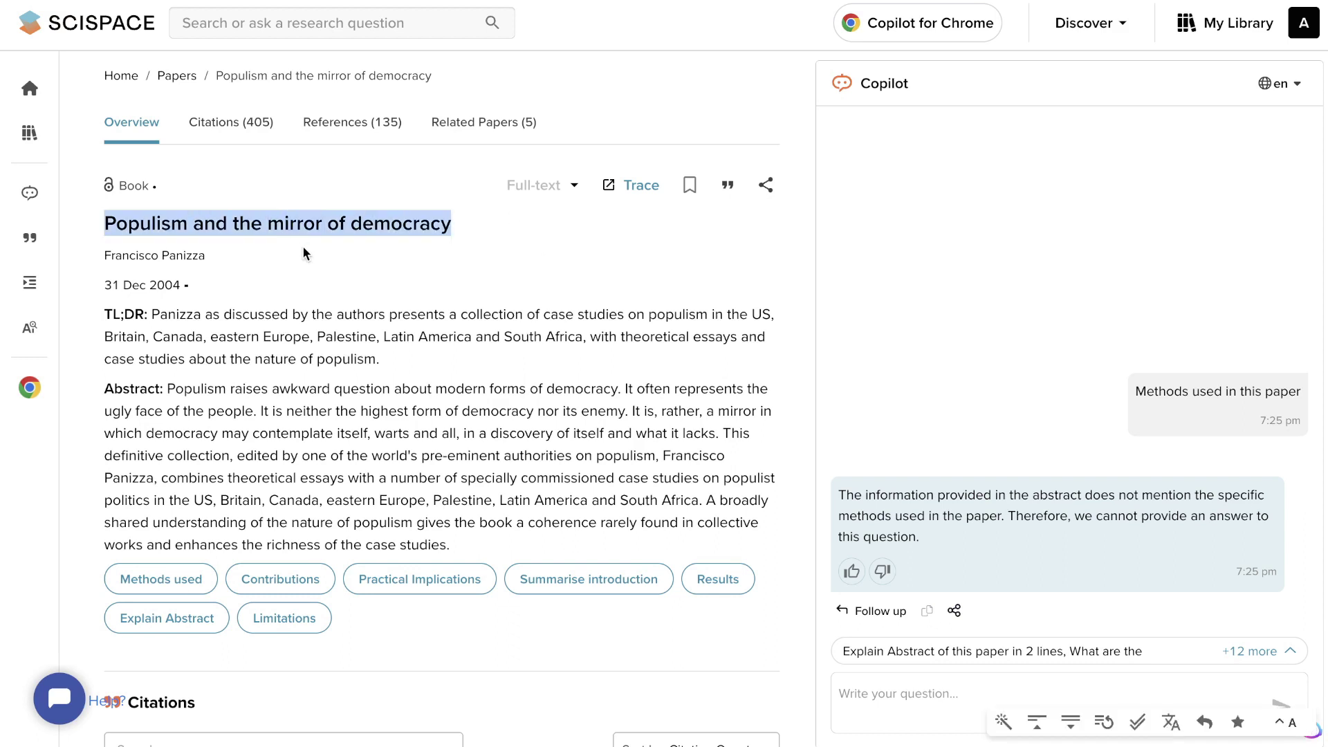
pyautogui.click(336, 257)
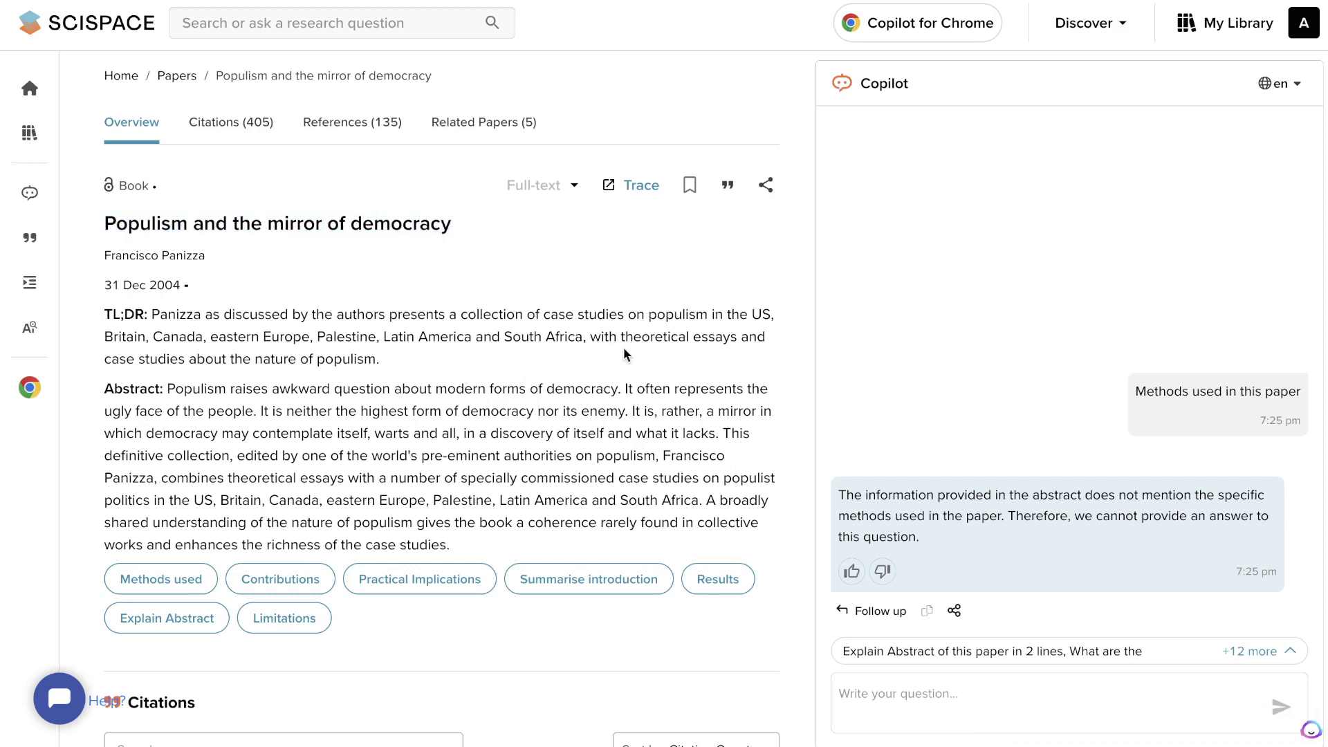
# Ask Copilot the suggested question "What are the contributions of this paper" for the populism book
pyautogui.scroll(-1, 1073, 472)
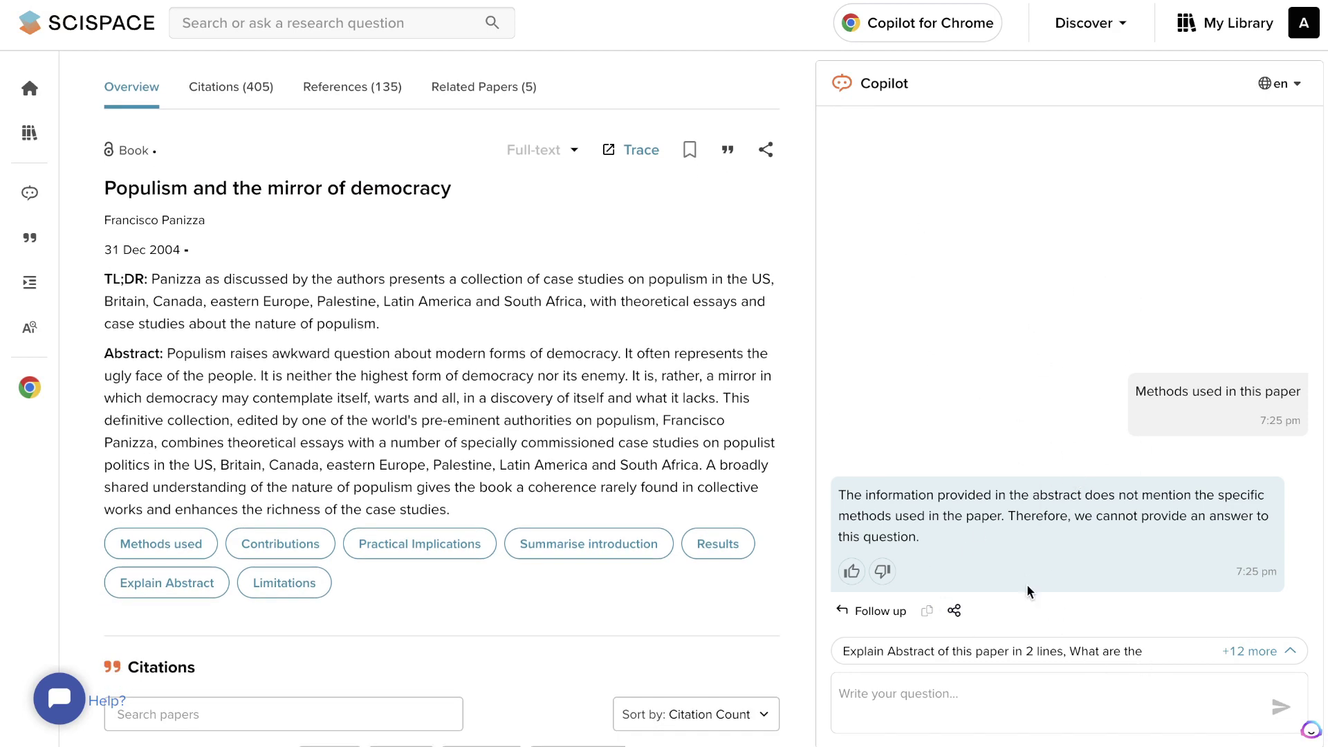
pyautogui.click(1010, 651)
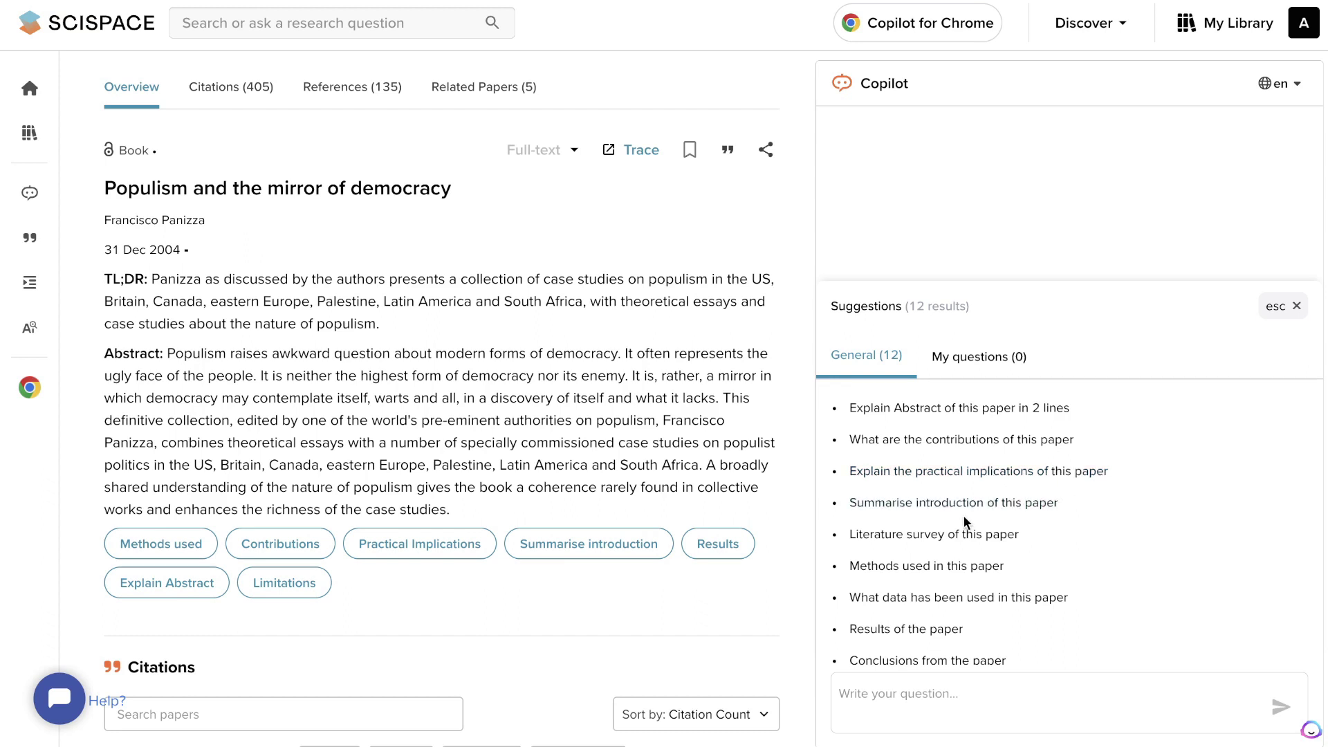
pyautogui.scroll(-2, 912, 567)
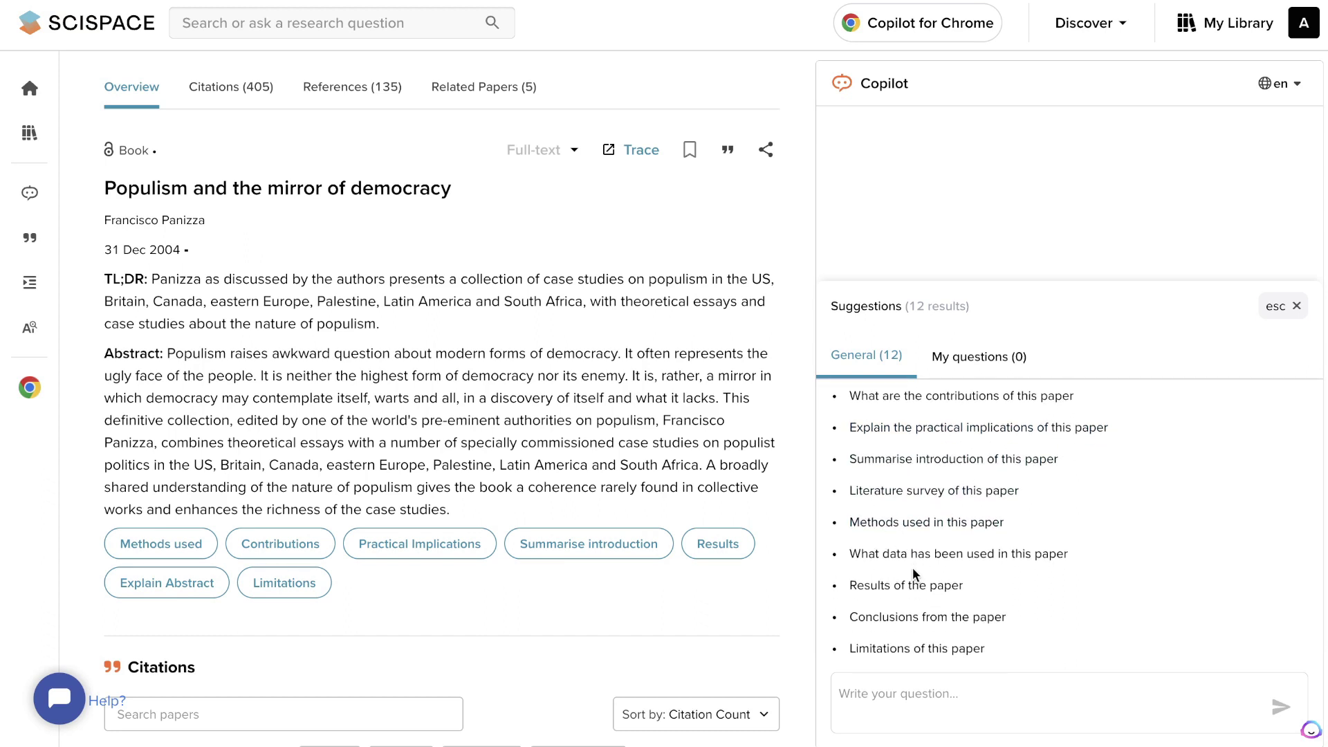
pyautogui.scroll(-2, 911, 568)
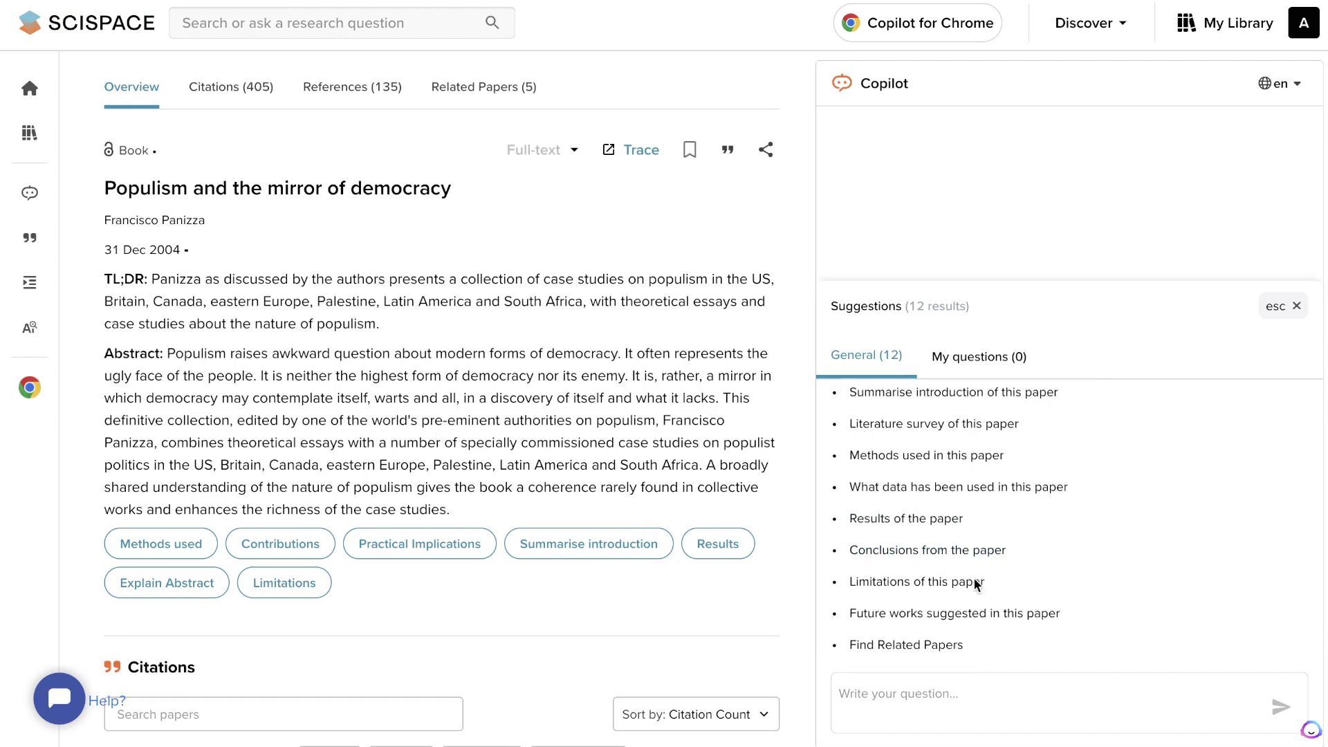
pyautogui.scroll(4, 975, 585)
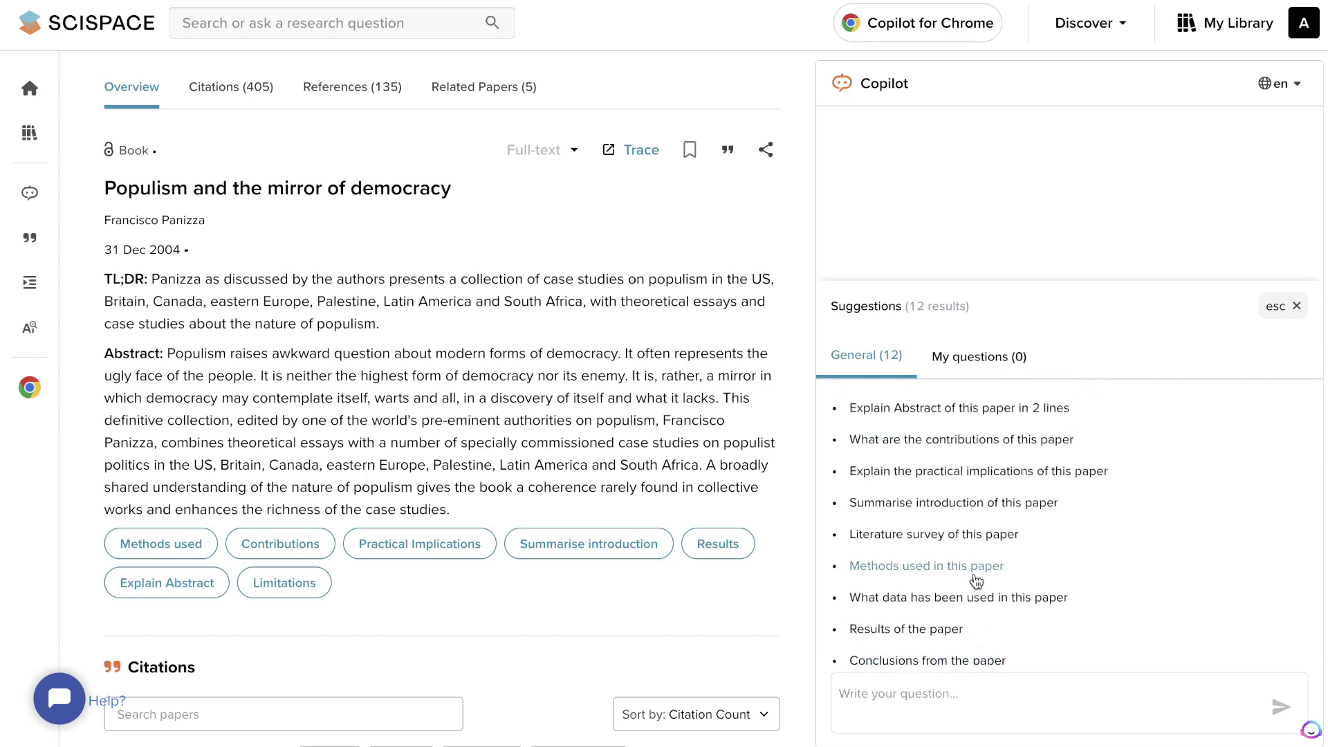
pyautogui.click(922, 431)
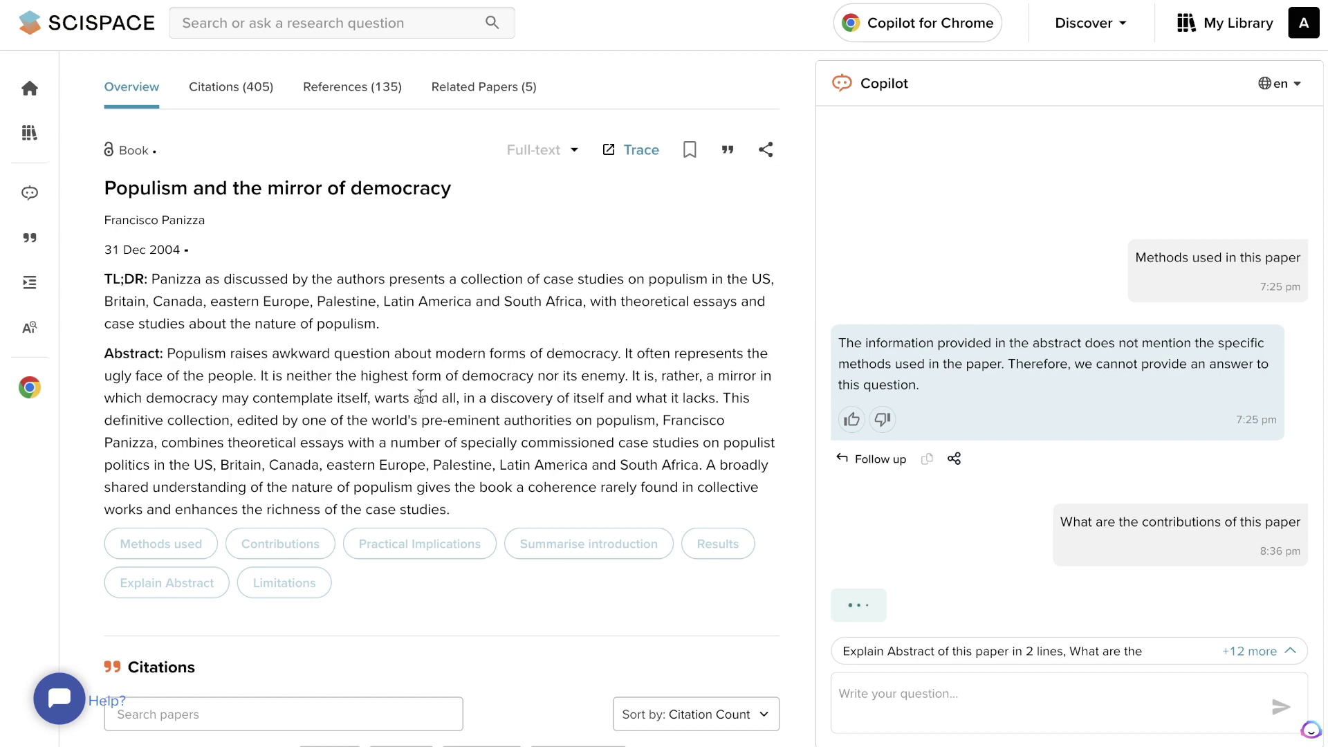
# Compare Copilot's contributions answer with the abstract, highlighting the abstract text and the answer text
pyautogui.scroll(-1, 483, 373)
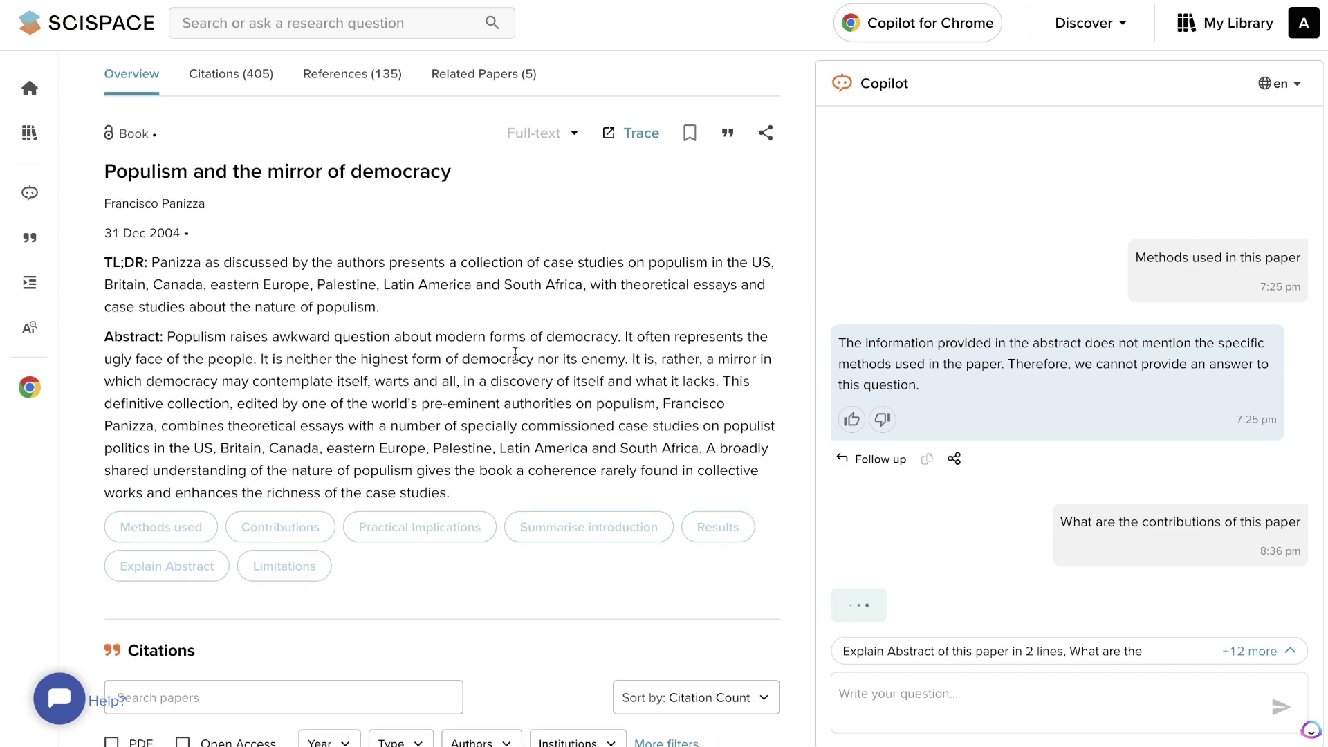
pyautogui.scroll(-3, 484, 373)
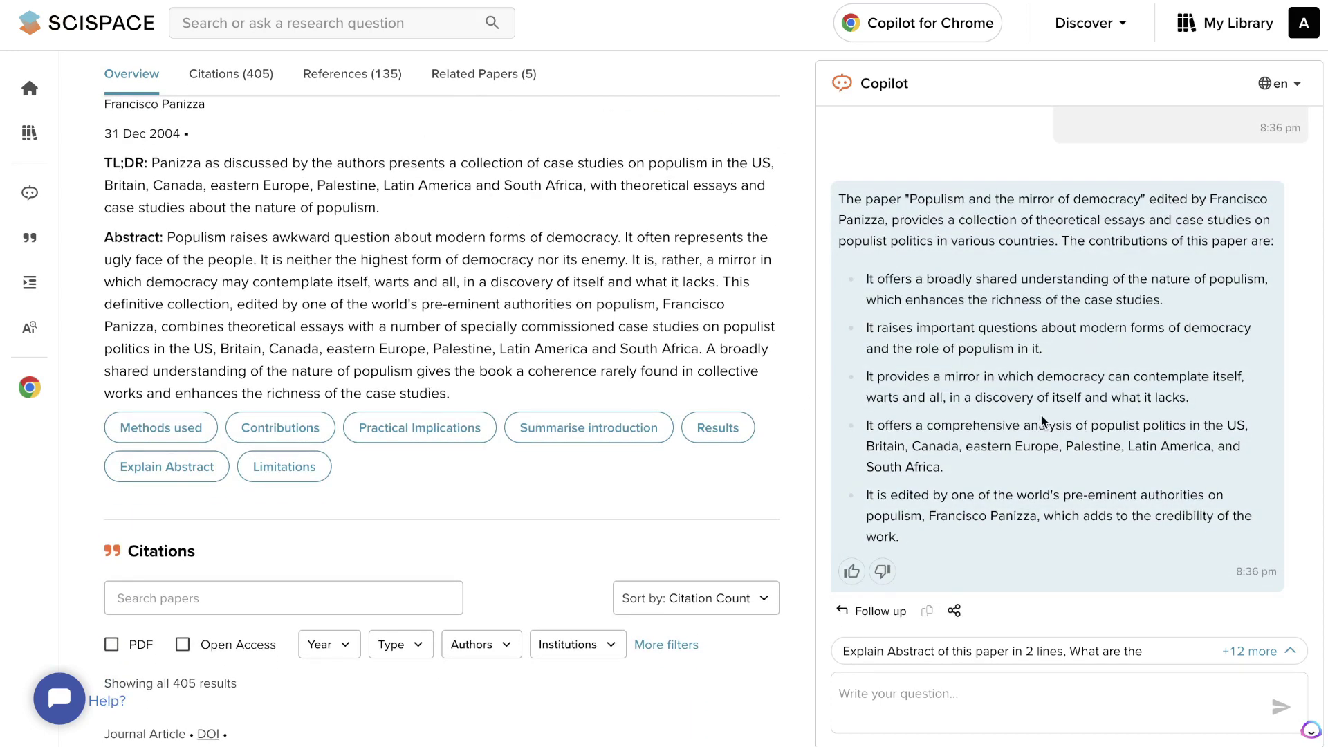
pyautogui.scroll(2, 1041, 413)
pyautogui.scroll(1, 727, 277)
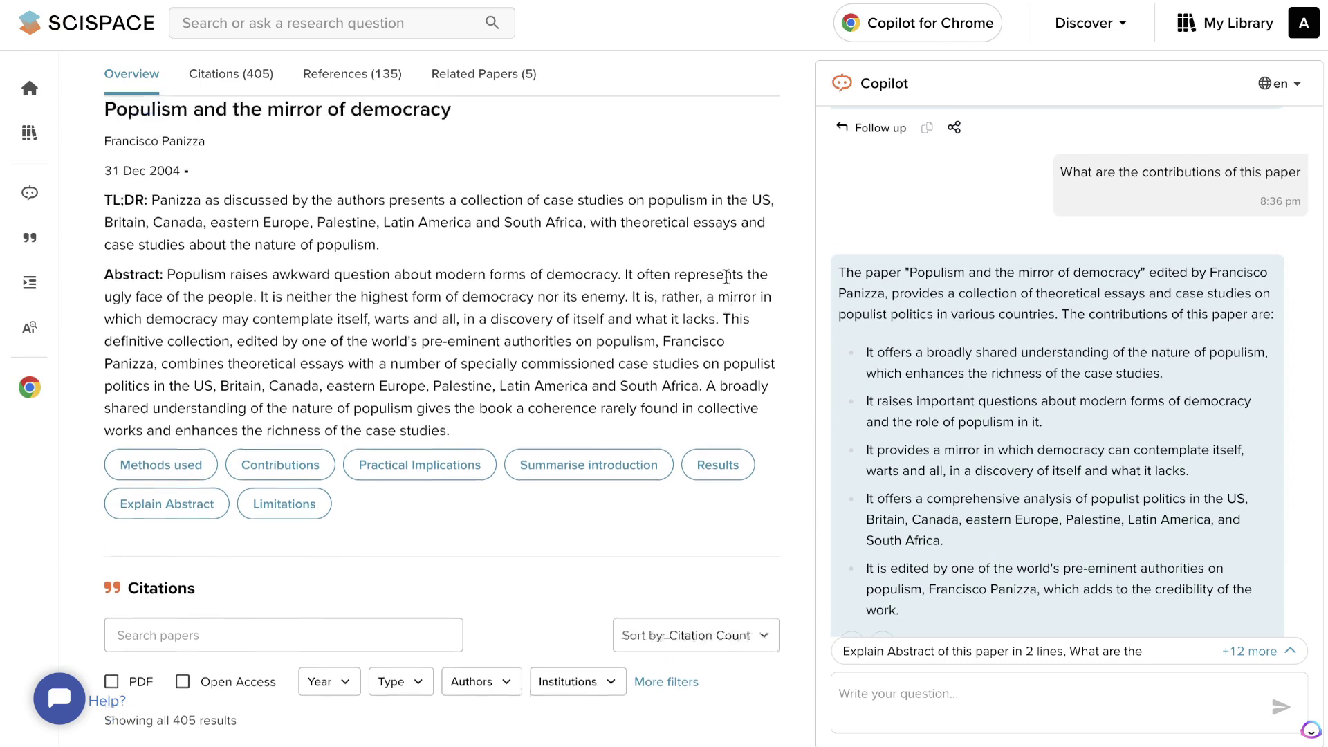
pyautogui.scroll(3, 726, 276)
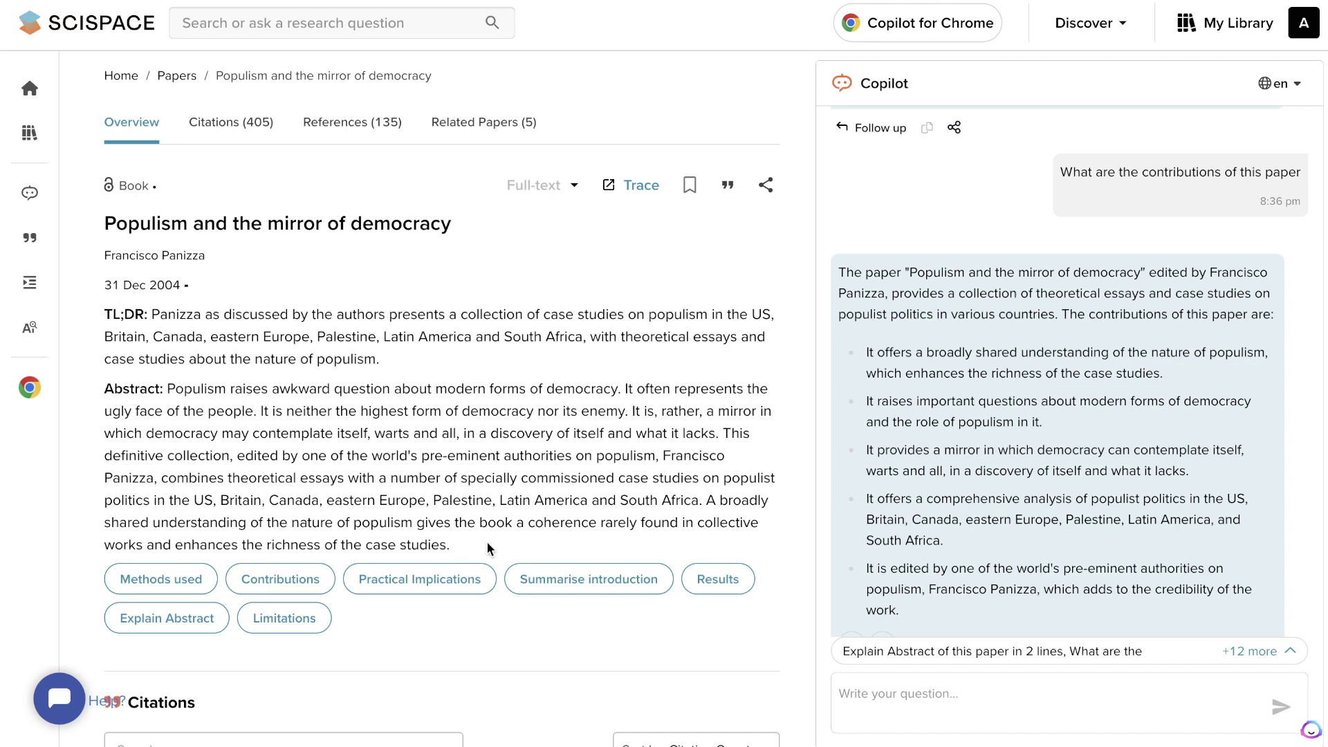
pyautogui.moveTo(487, 541); pyautogui.dragTo(177, 386)
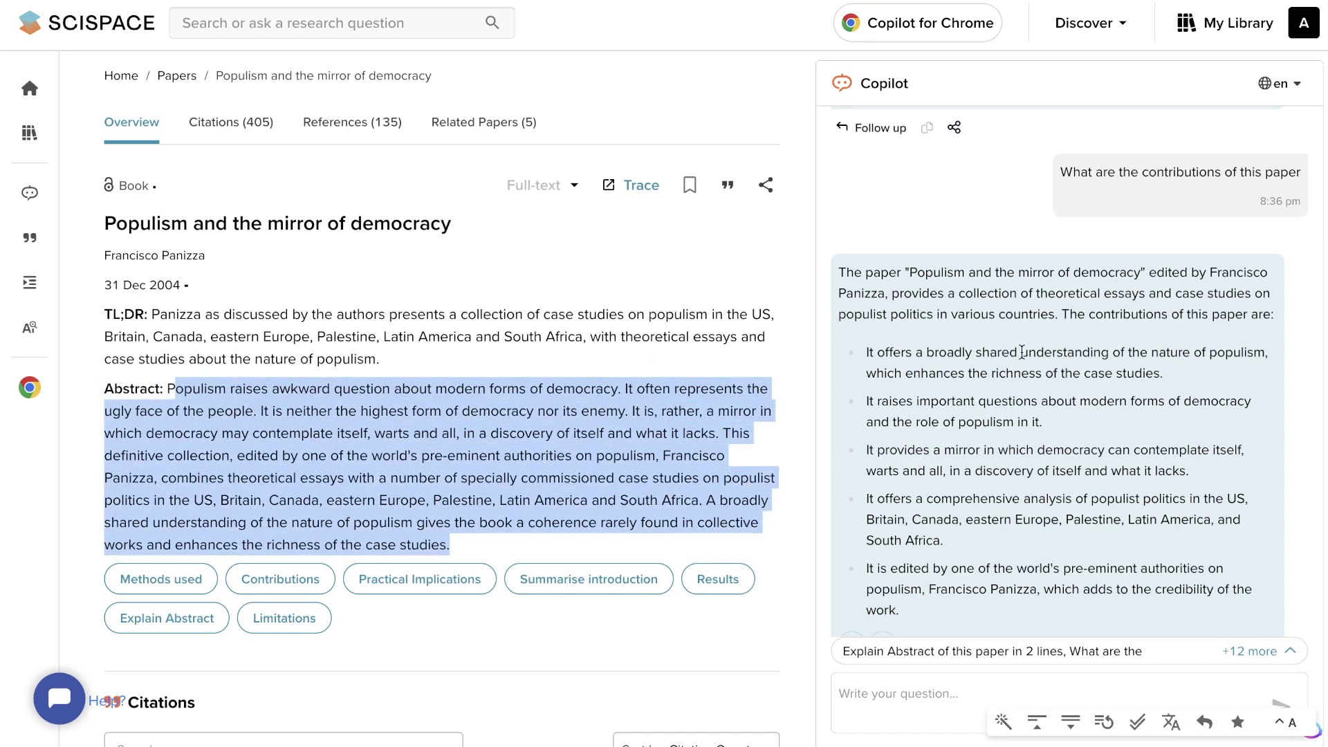
pyautogui.scroll(-1, 1072, 429)
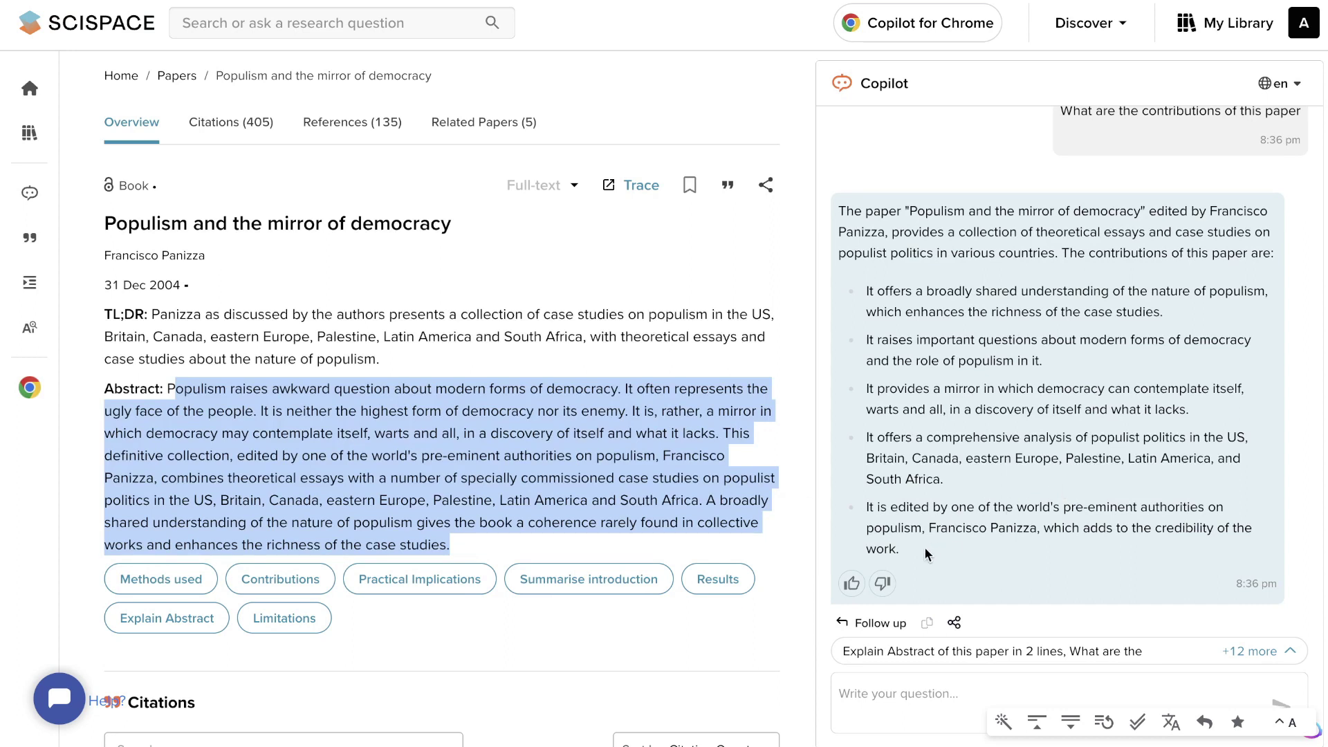
pyautogui.moveTo(926, 552); pyautogui.dragTo(837, 205)
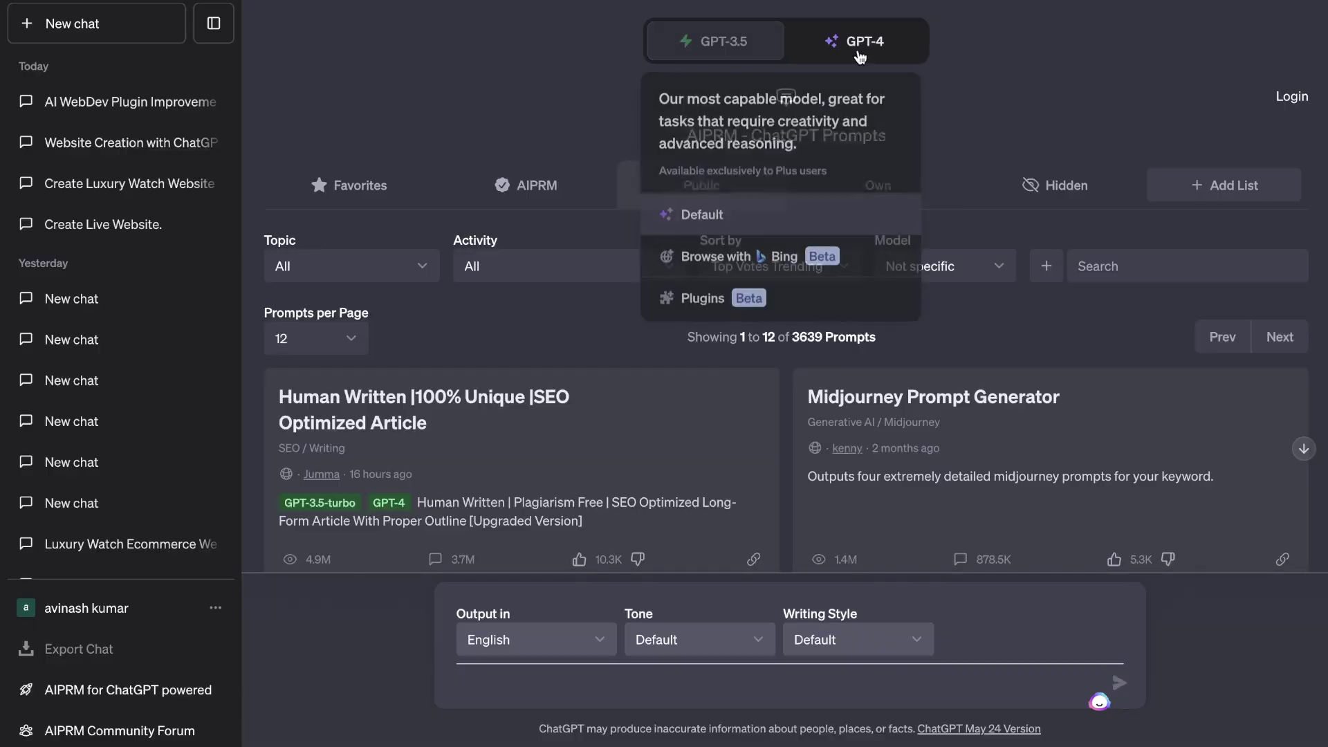
# In ChatGPT, choose GPT-4 and send a brief for a cited, factual academic article on public healthcare in canada, outlined from pasted publication texts
pyautogui.click(858, 41)
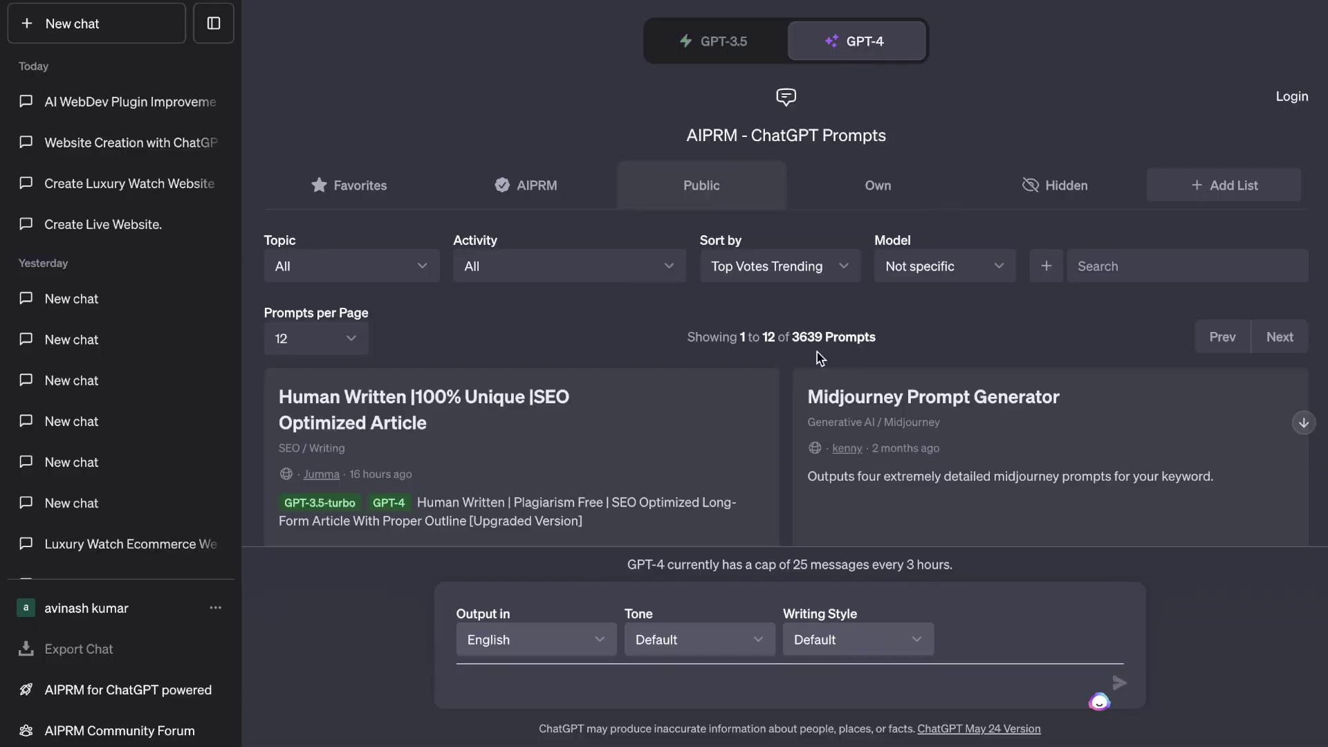
pyautogui.click(595, 689)
pyautogui.write('were going to be writing an academic article about public healthcare in canada. This style will be academic, factual and we will include citations for any source that is not ours. First I will paste various text from publications that are relevant for this topic and then you will take those text and create an outline for the academic article. Do you understand?')
pyautogui.press('Return')
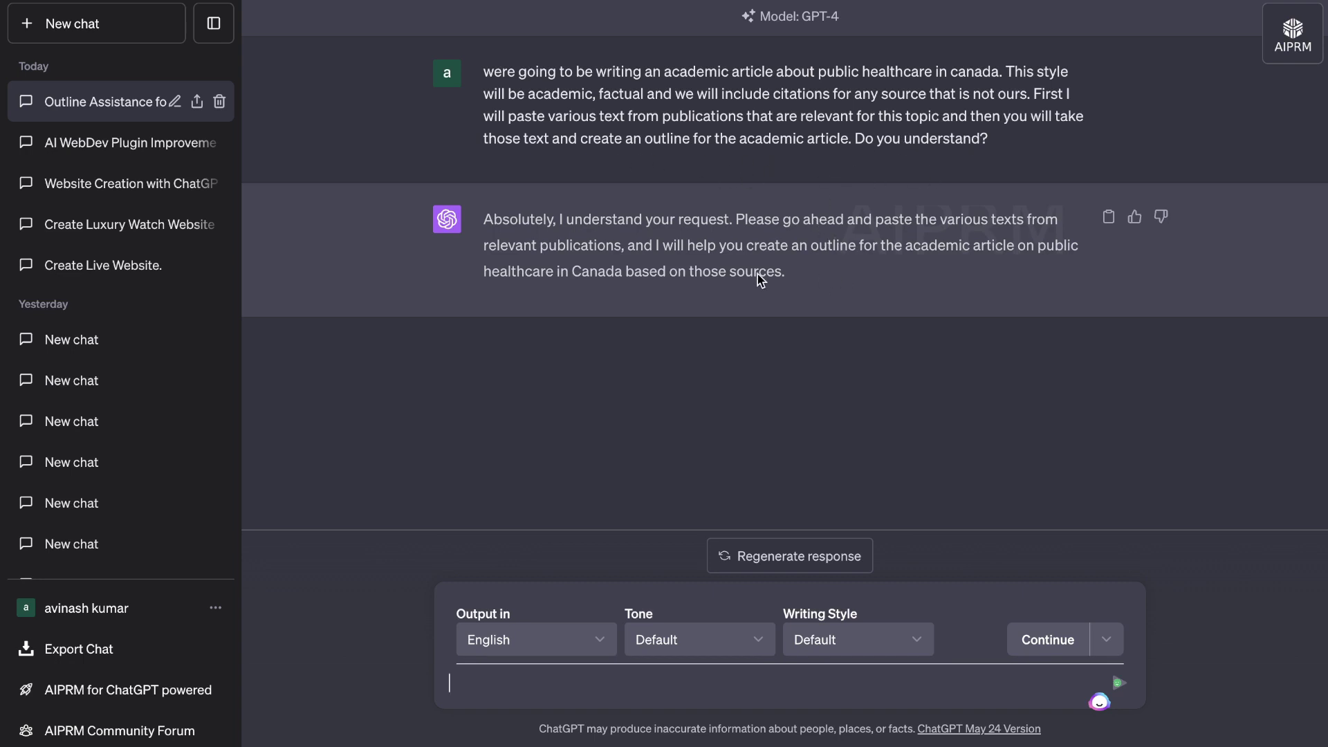
pyautogui.moveTo(802, 270); pyautogui.dragTo(472, 225)
pyautogui.click(596, 215)
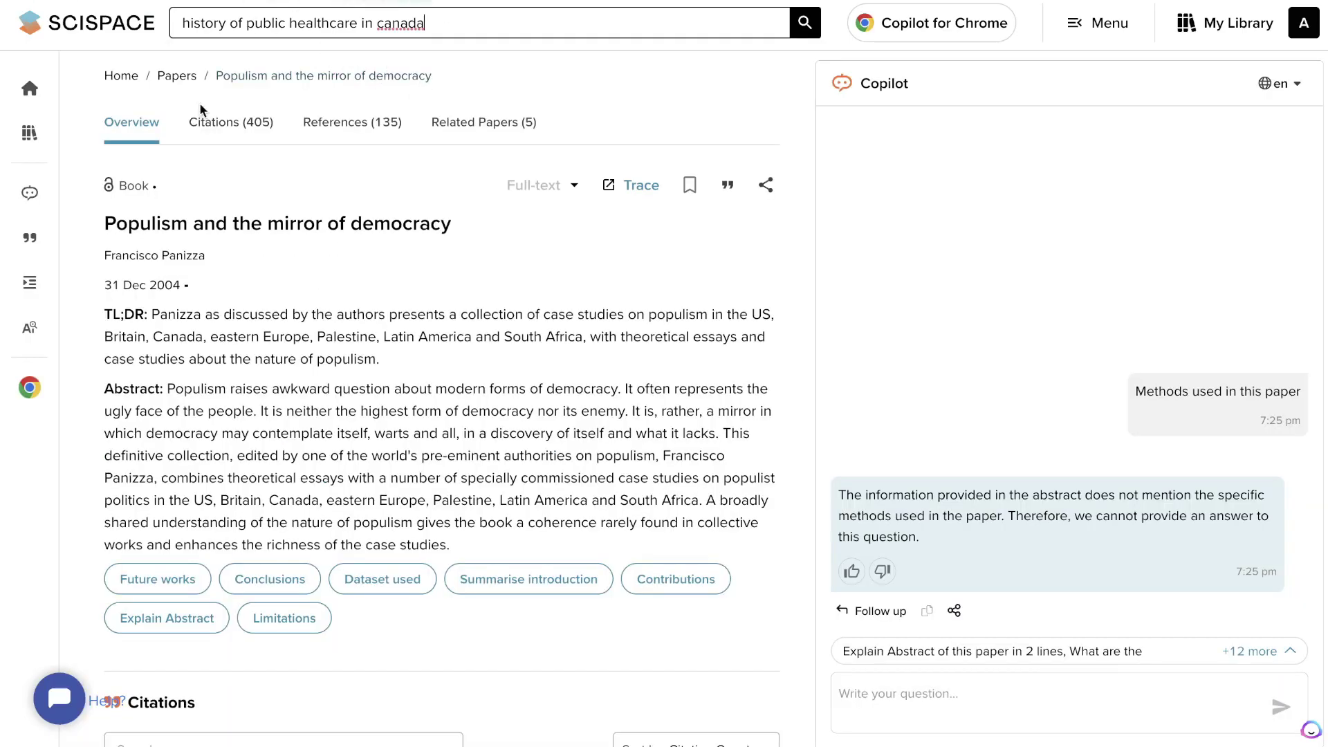
# In SciSpace, search for "history of public healthcare in canada" and trace the physician resistance paper
pyautogui.press('Return')
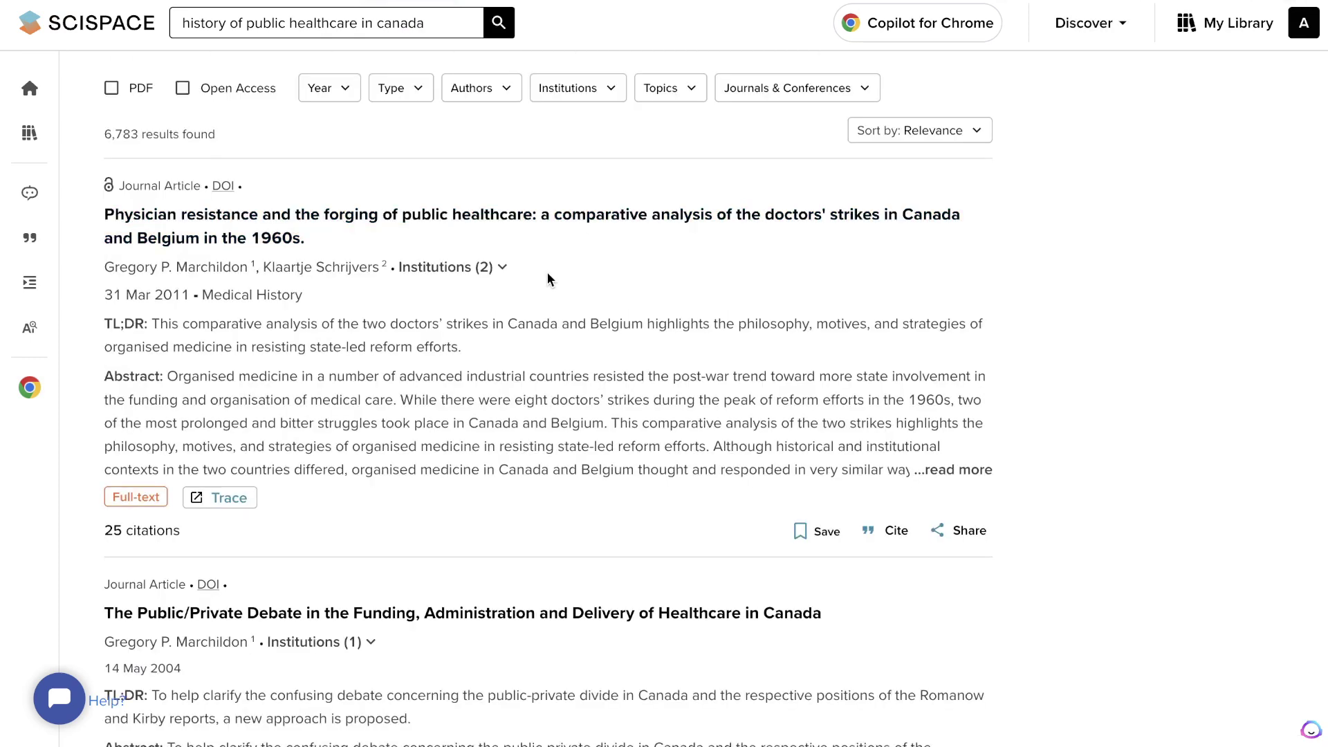
pyautogui.scroll(-1, 620, 343)
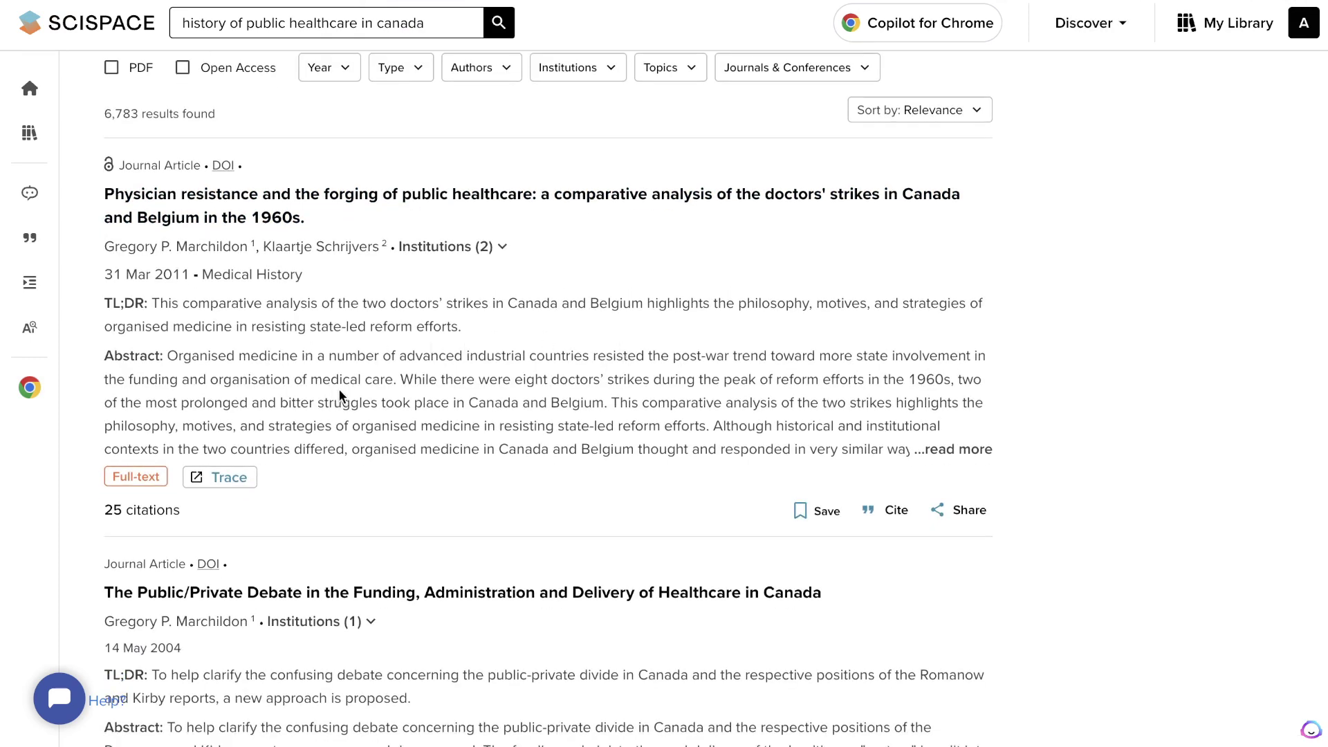
pyautogui.scroll(-1, 338, 299)
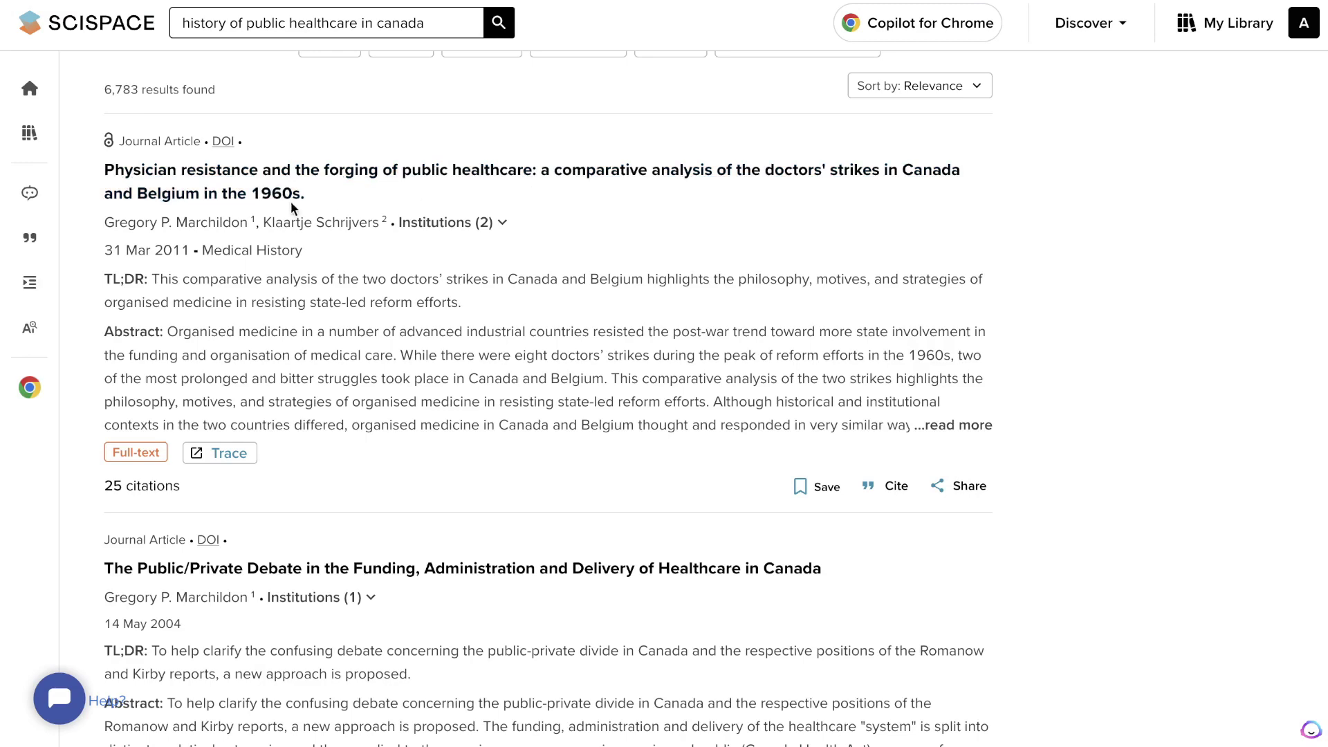
pyautogui.click(223, 462)
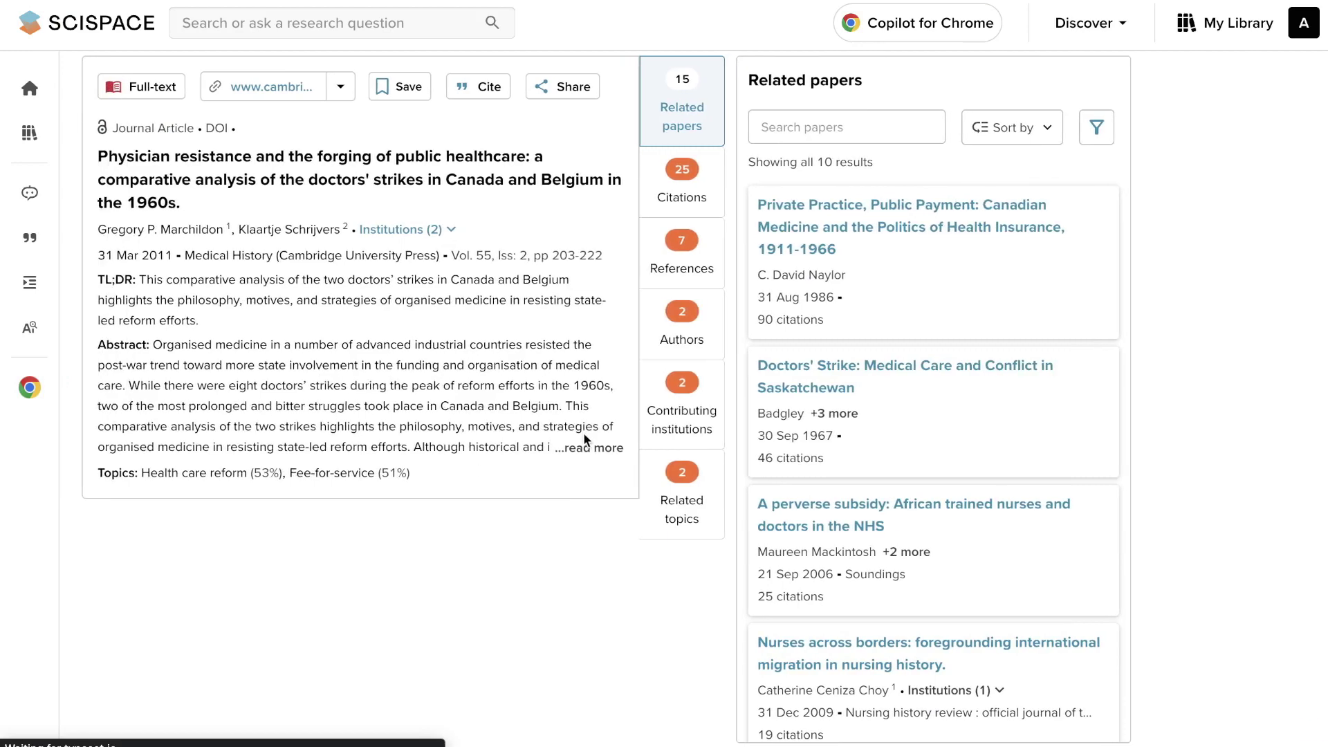
# Expand and select the traced paper's full abstract, and start a ChatGPT message beginning with "article t"
pyautogui.click(589, 447)
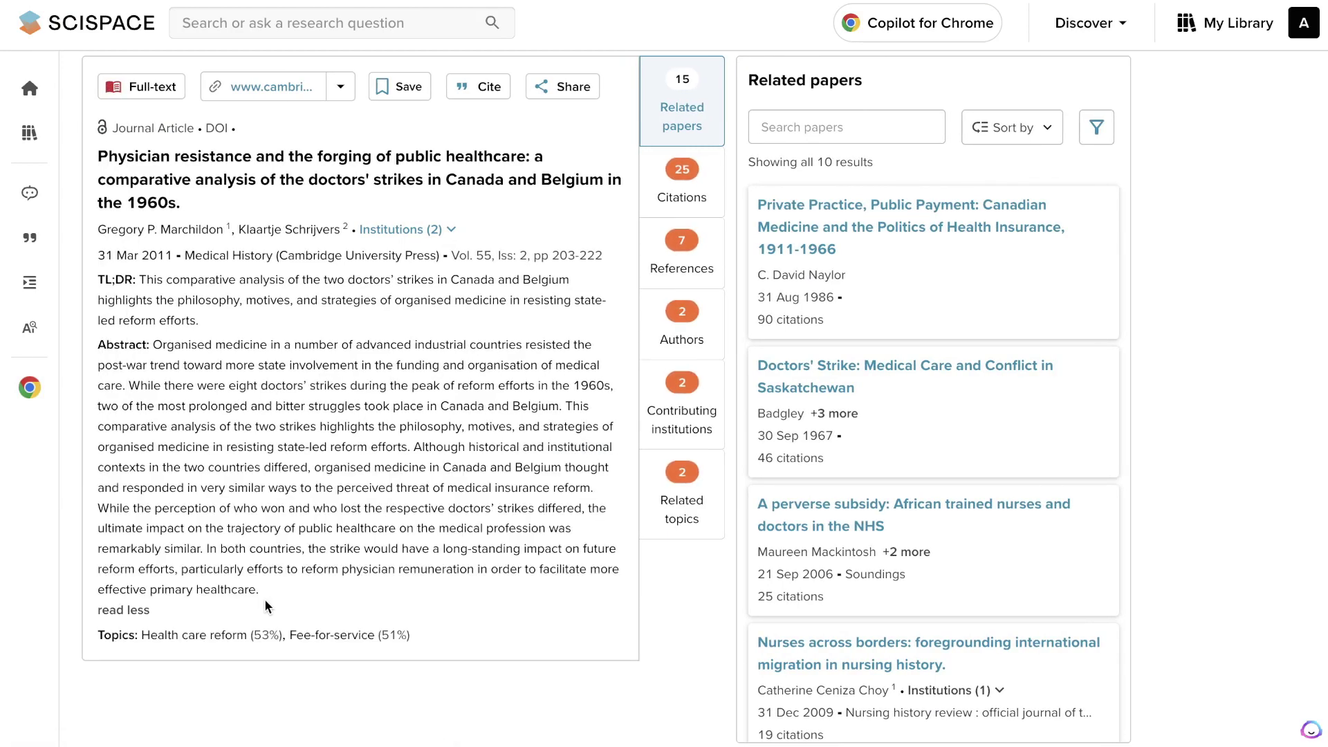
pyautogui.moveTo(264, 599); pyautogui.dragTo(147, 350)
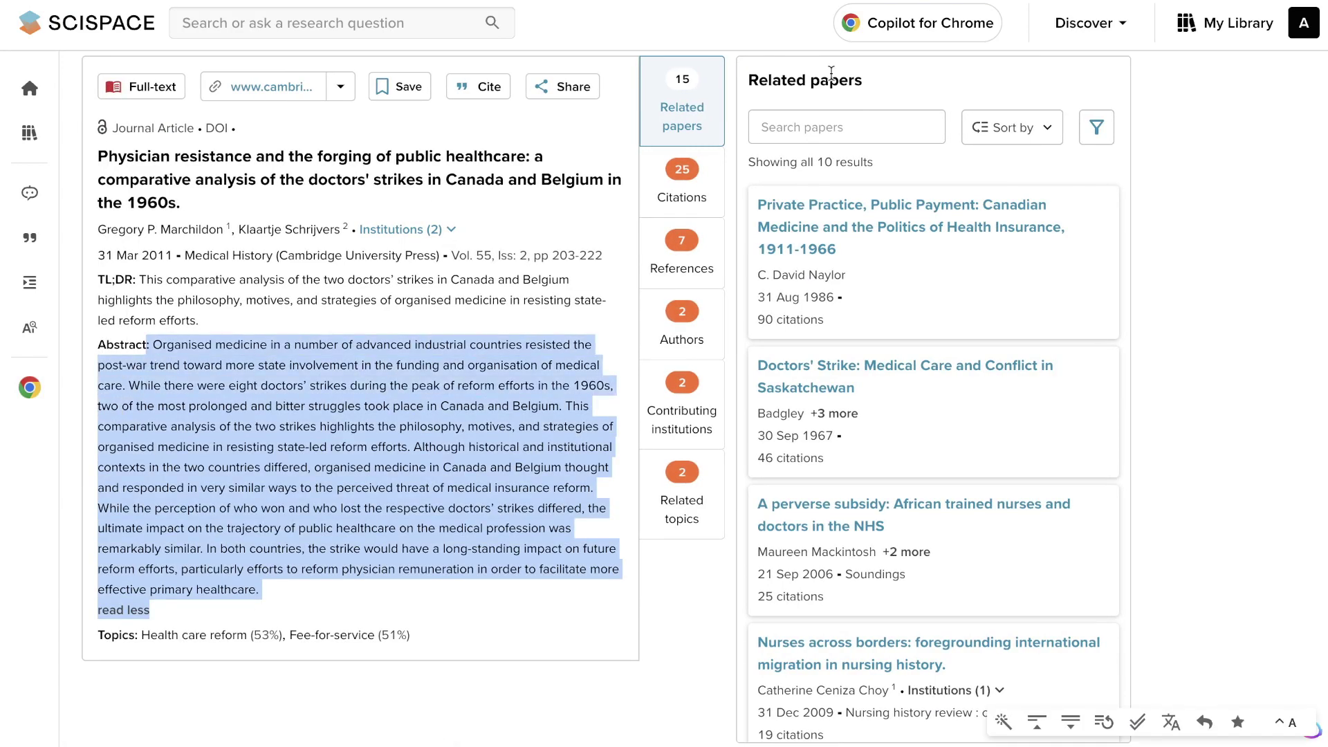
pyautogui.hotkey('alt', 'Tab')
pyautogui.click(601, 675)
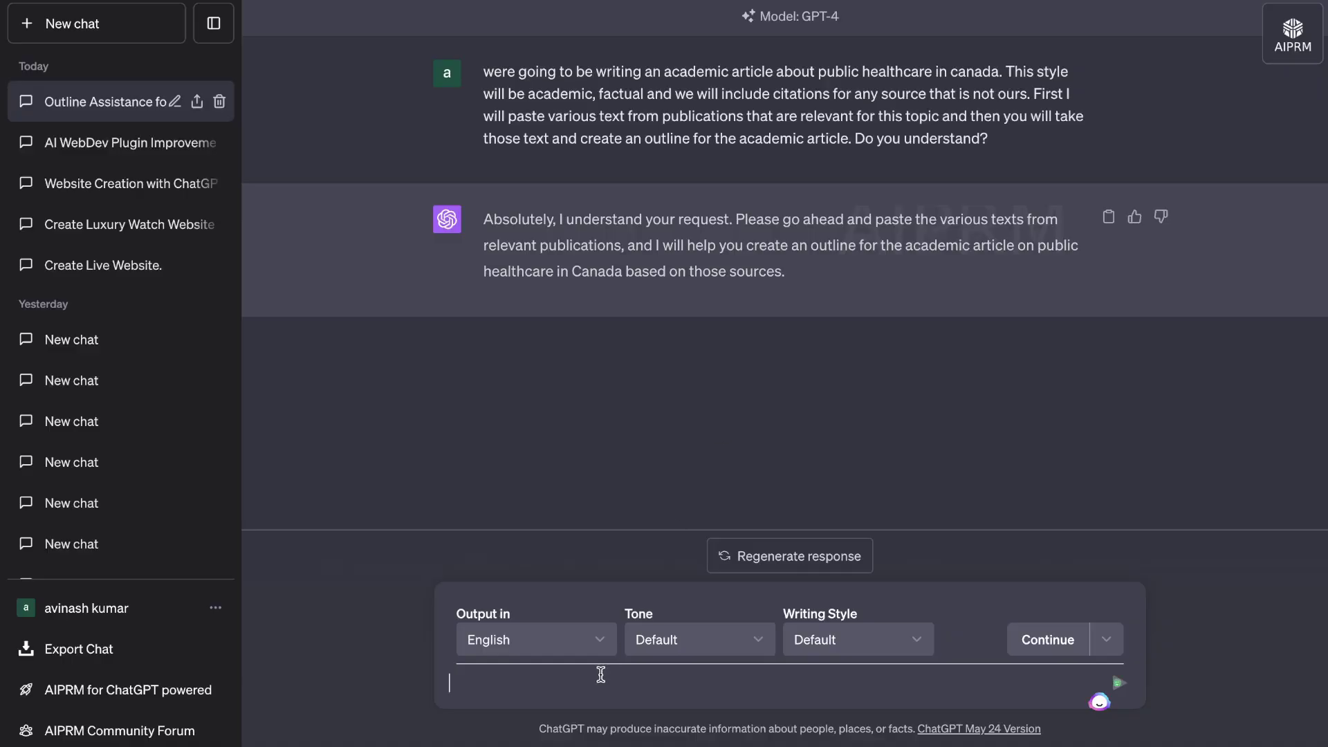
pyautogui.write('article t')
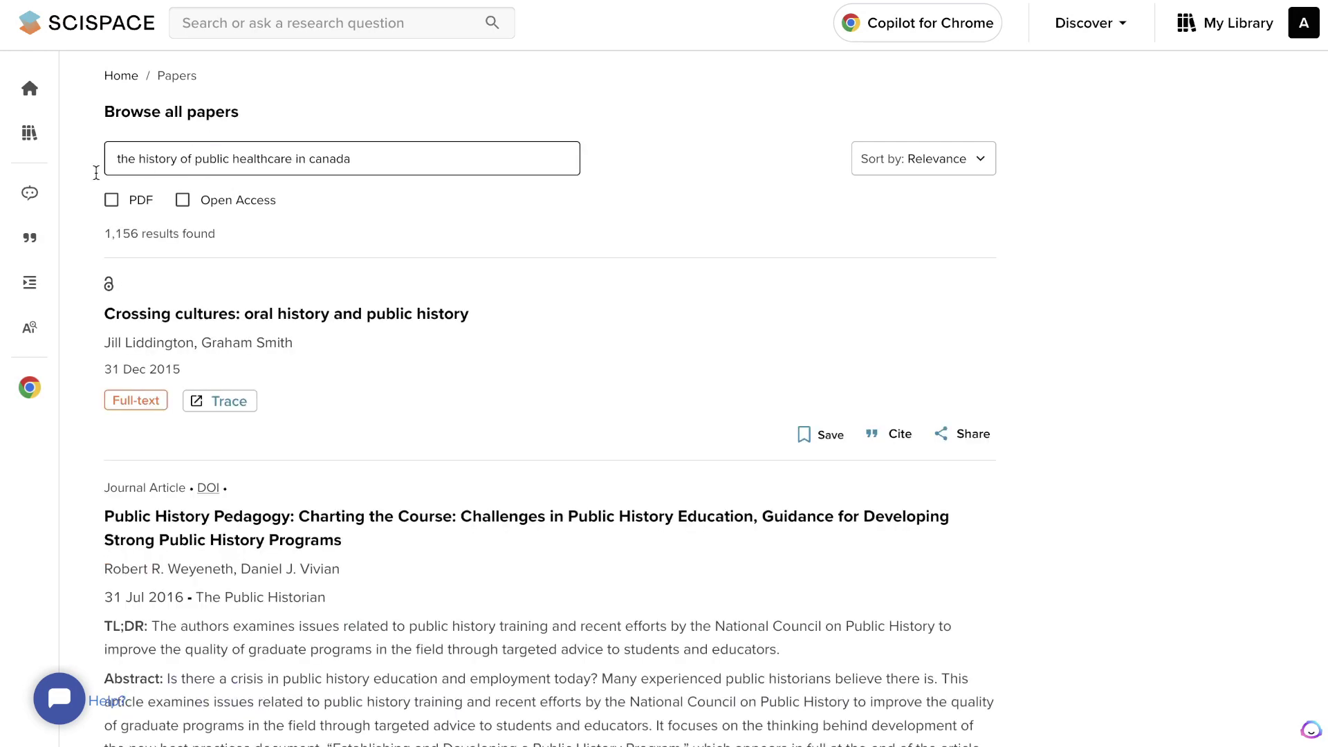
# Back in SciSpace, open the paper "Public History Pedagogy: Charting the Course" from the results for "the history of public healthcare in canada"
pyautogui.moveTo(48, 201)
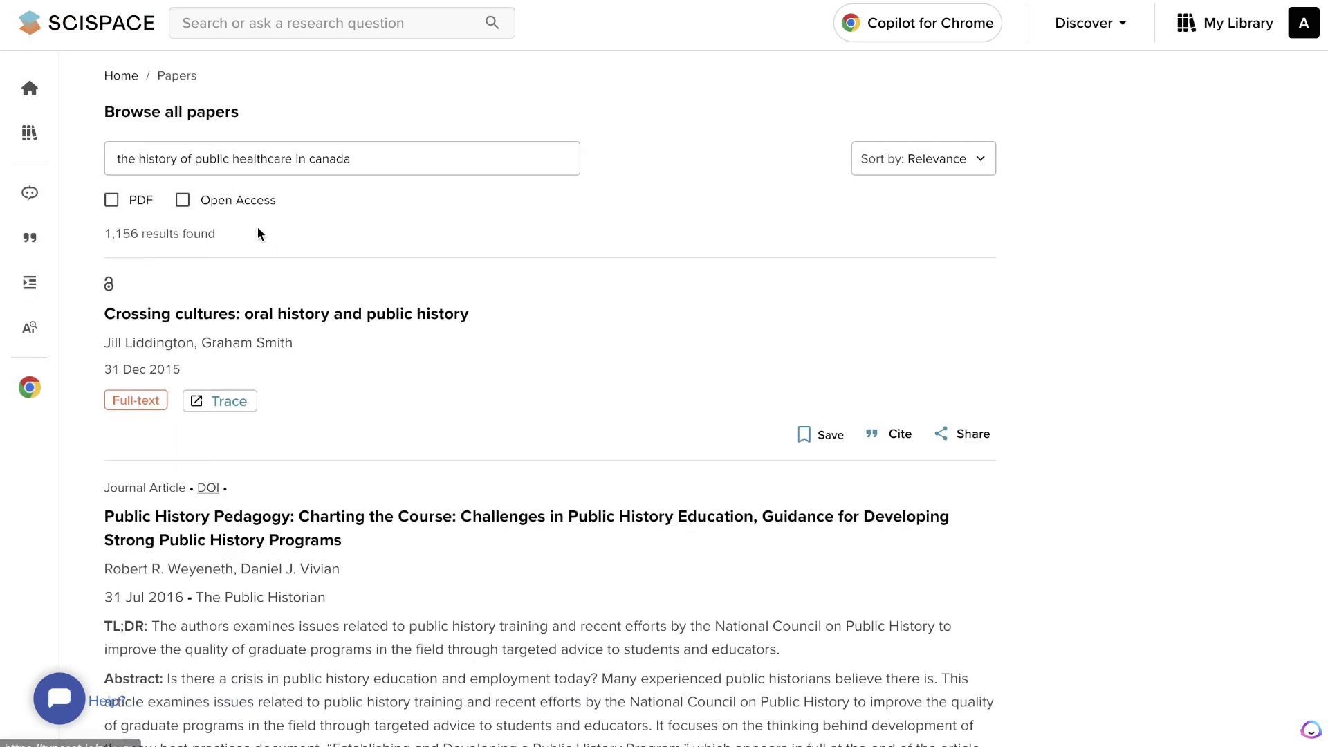
pyautogui.scroll(-3, 359, 297)
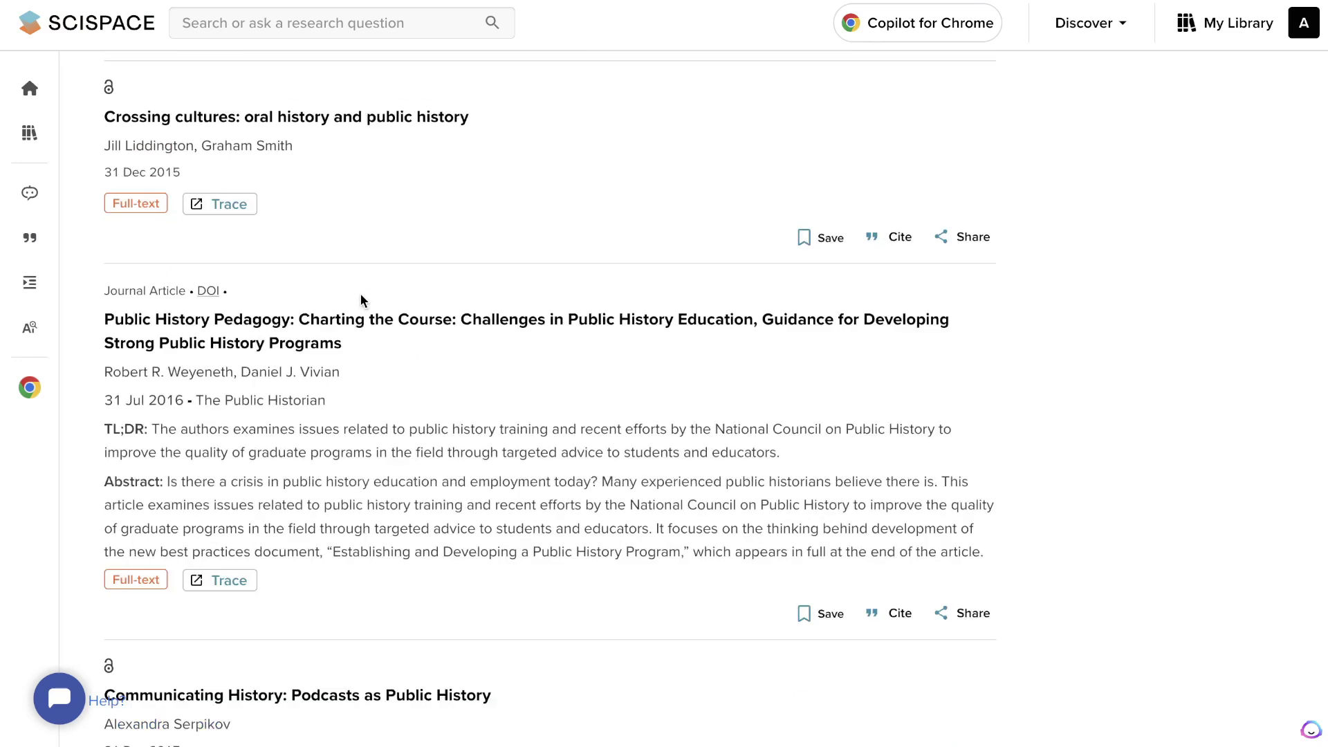
pyautogui.click(270, 332)
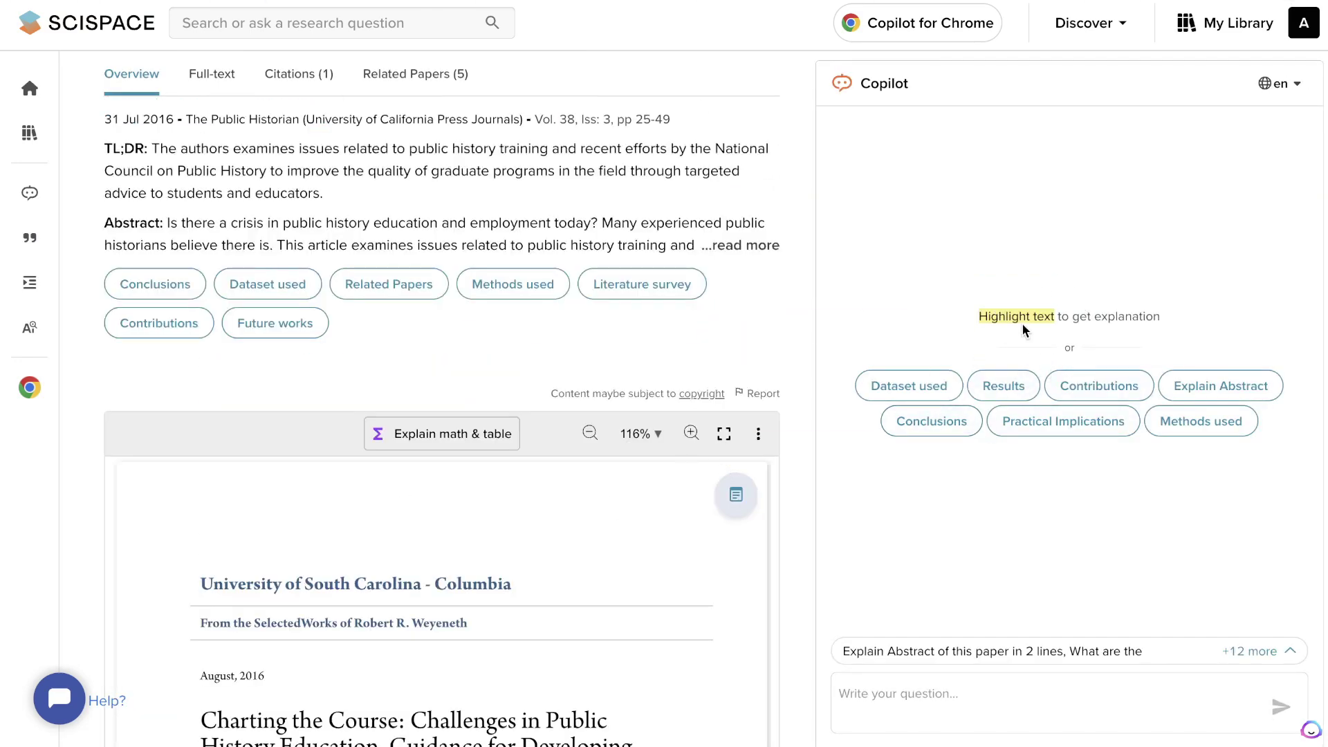
# Have Copilot explain the full-text phrase about the twenty-first-century economy and the digital revolution in Part I
pyautogui.scroll(-5, 288, 494)
pyautogui.scroll(-10, 288, 493)
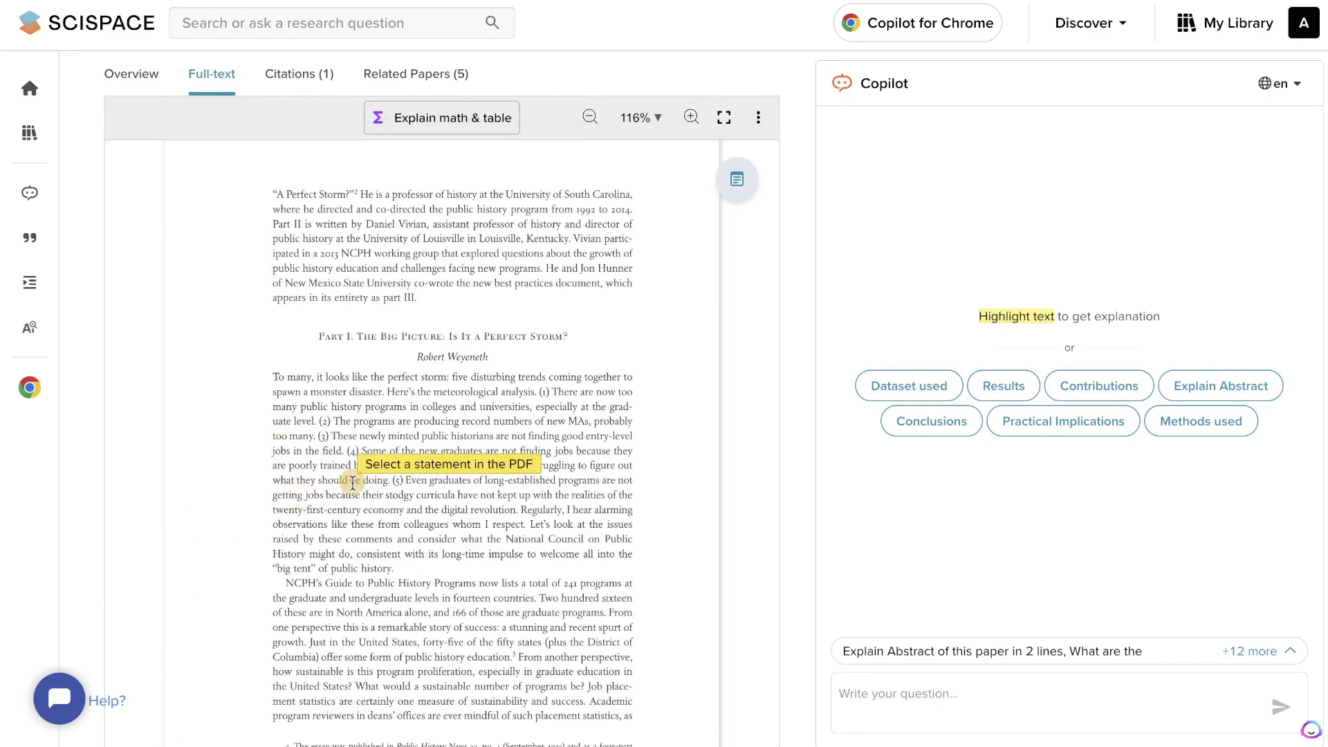
pyautogui.scroll(-1, 288, 494)
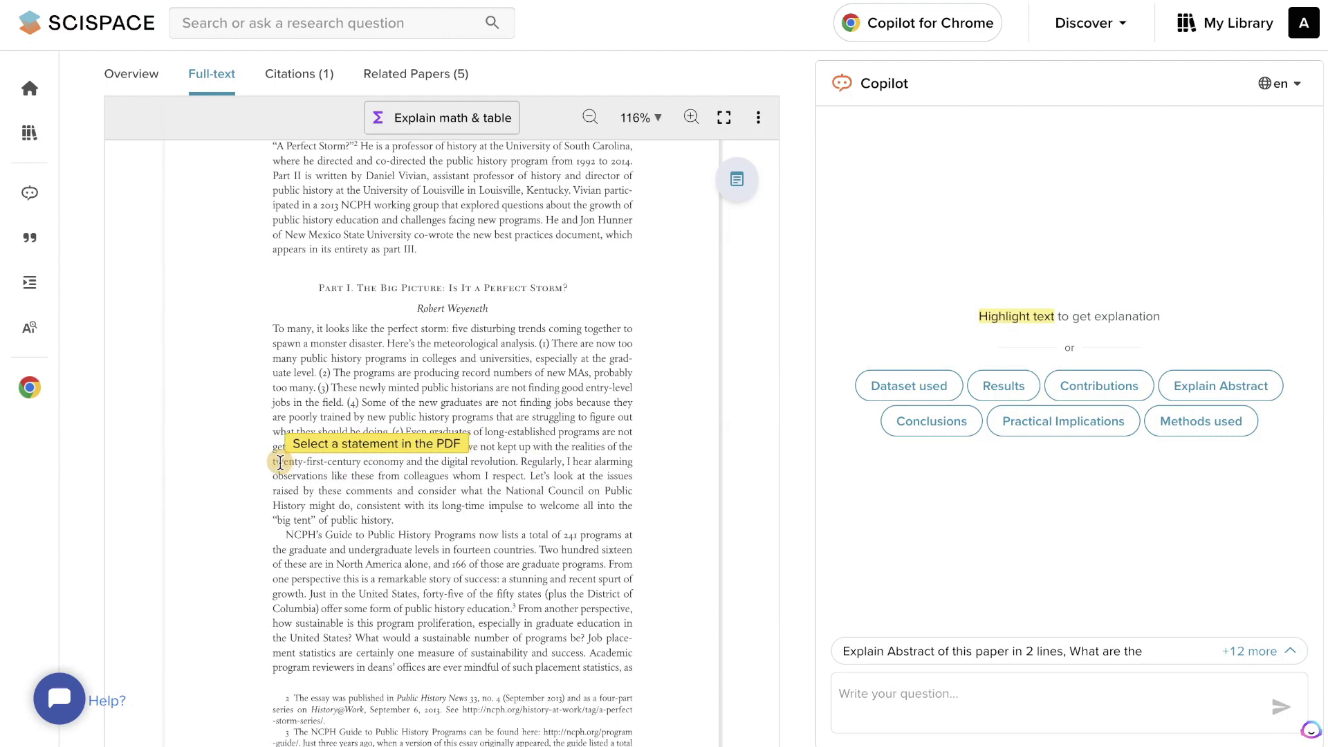
pyautogui.moveTo(282, 462); pyautogui.dragTo(518, 456)
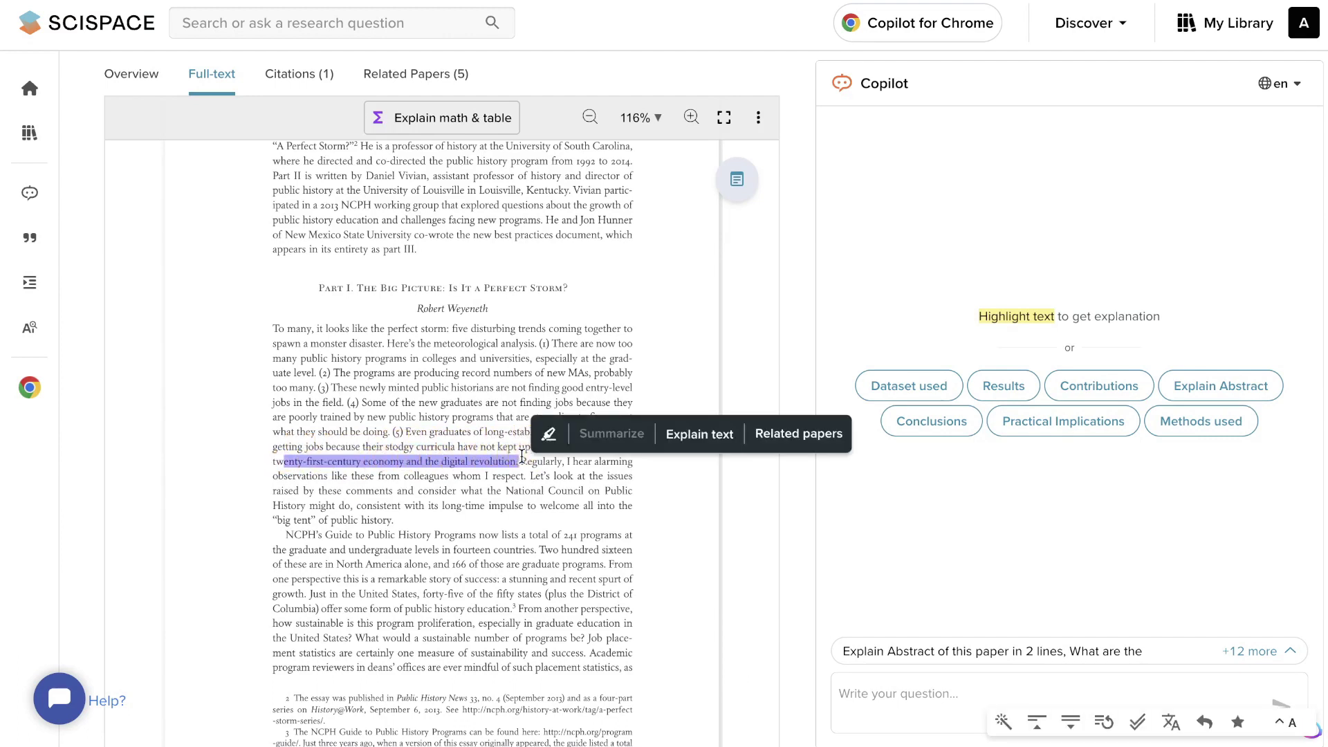
pyautogui.click(700, 434)
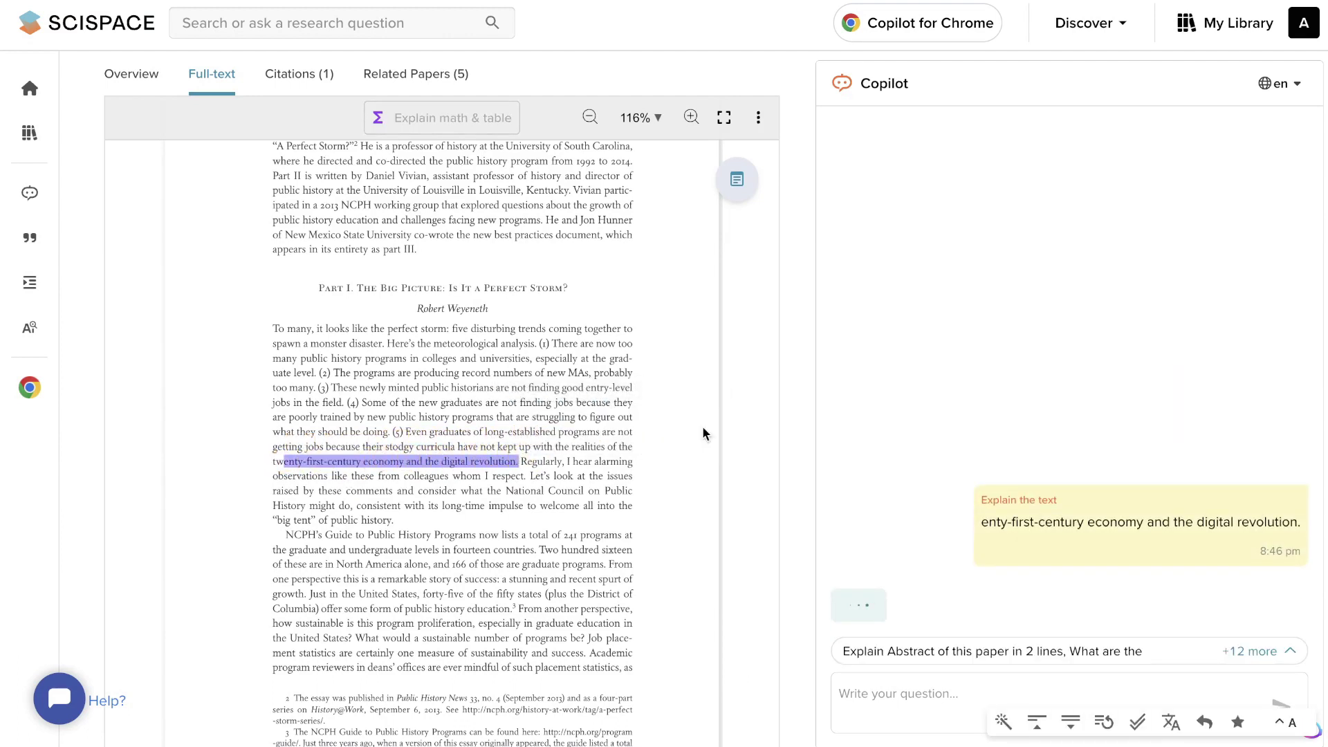
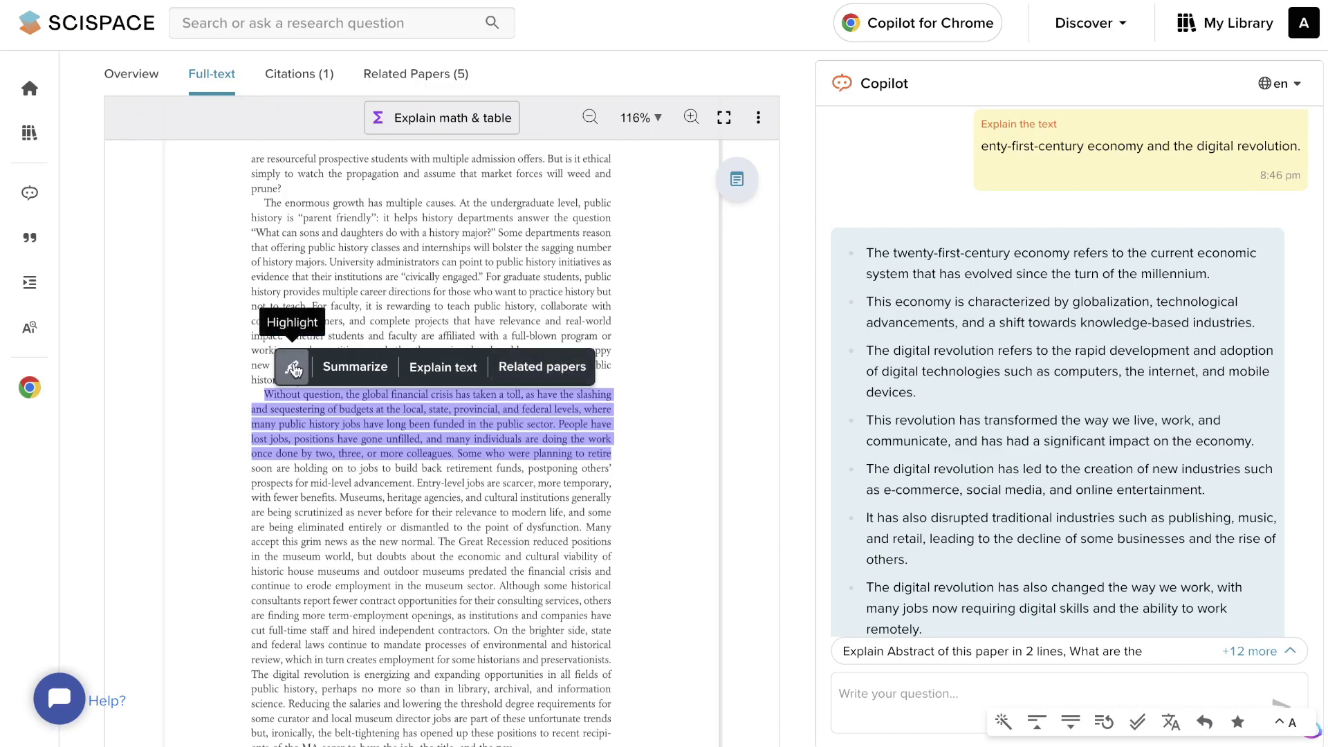
# Get related papers for the selected passage on the global financial crisis and look through Copilot's suggestions
pyautogui.click(563, 377)
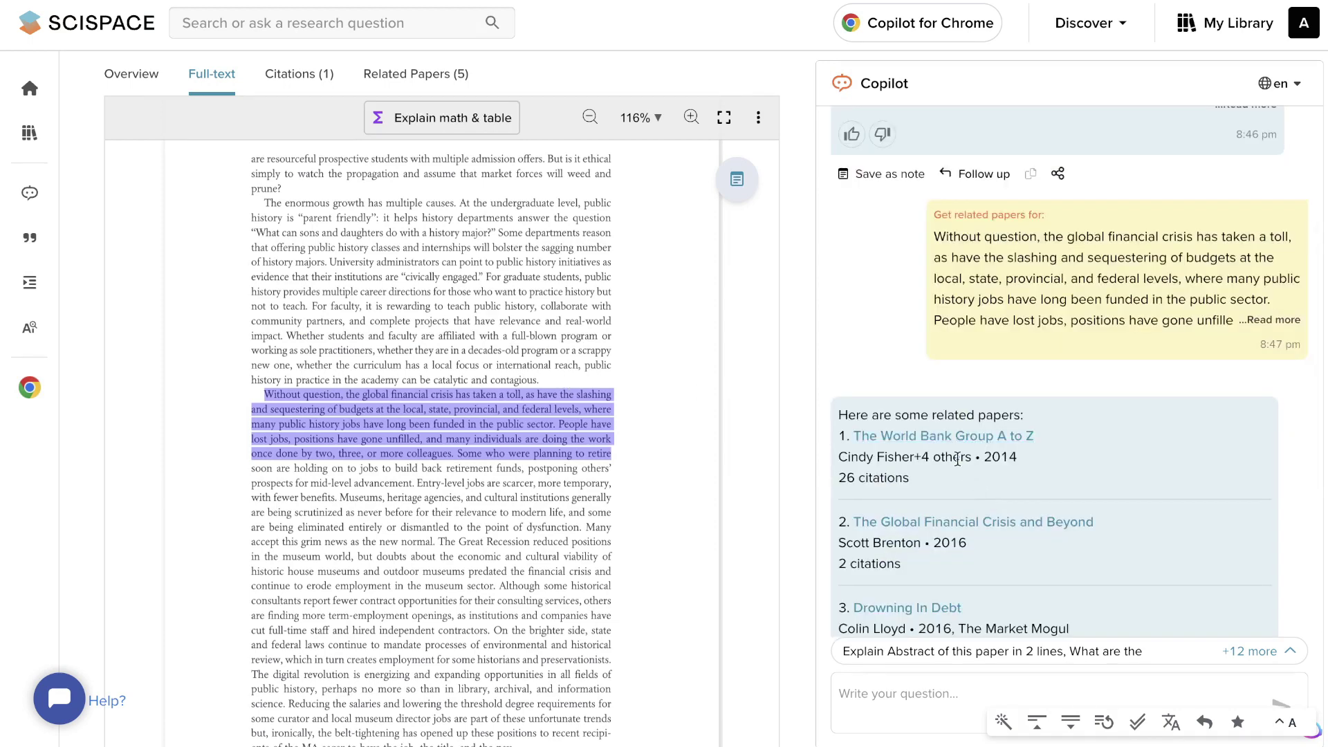
pyautogui.scroll(-5, 975, 450)
pyautogui.scroll(-3, 975, 450)
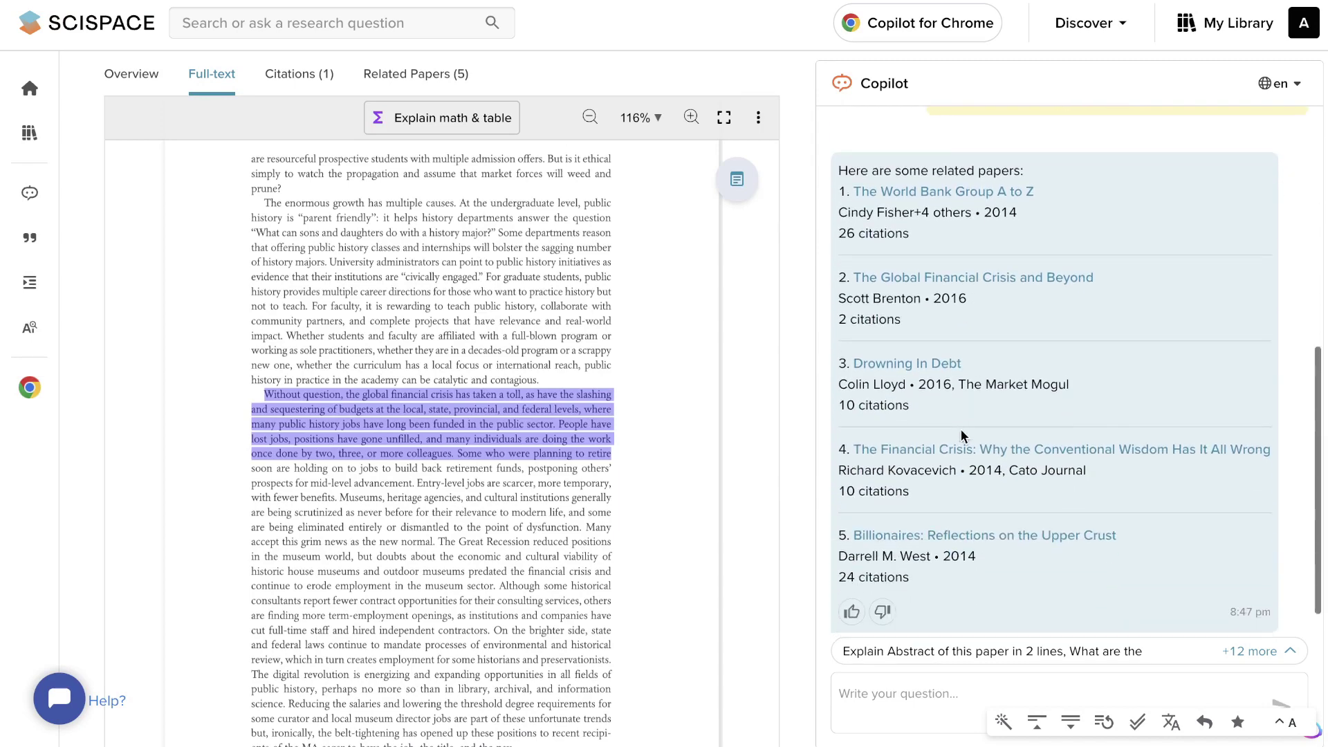
pyautogui.scroll(-3, 655, 368)
# Have Copilot explain the full-text passage about placement statistics, alumni success stories and what NCPH has been doing
pyautogui.scroll(-5, 655, 368)
pyautogui.moveTo(553, 443); pyautogui.dragTo(430, 457)
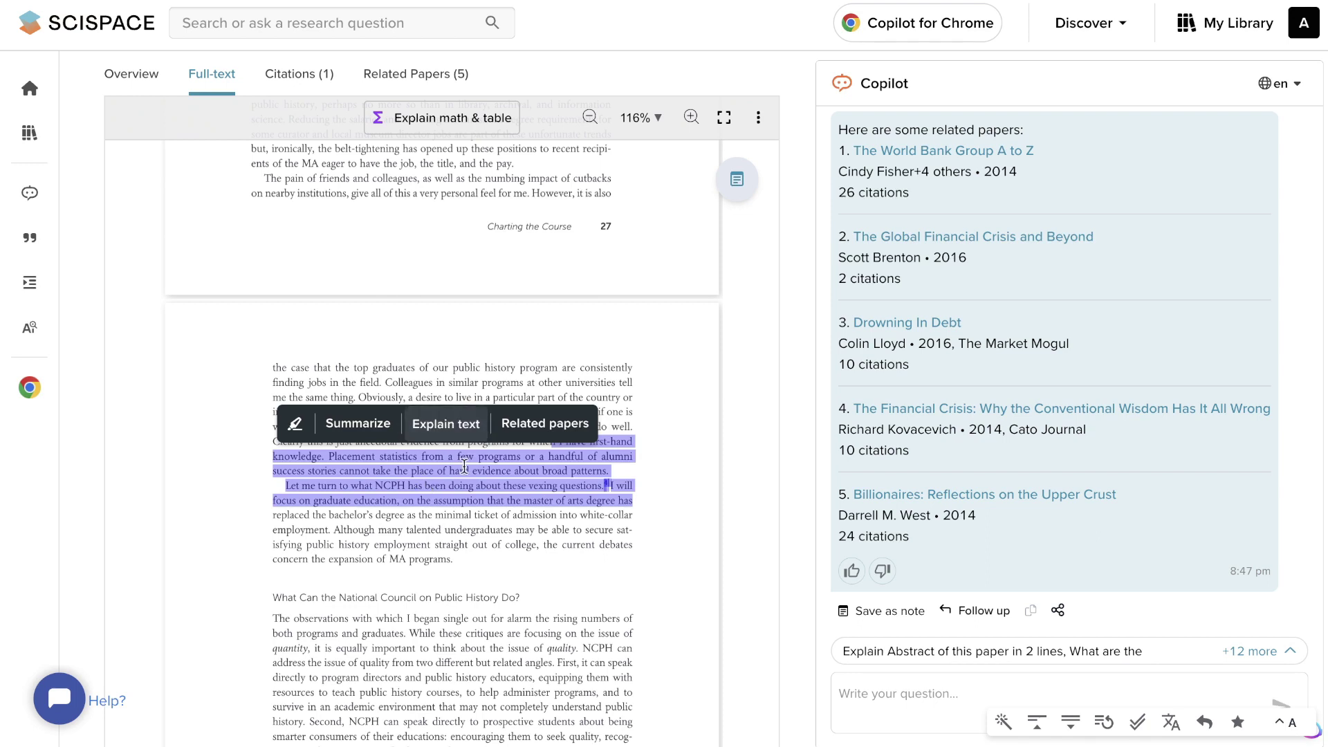
pyautogui.click(445, 423)
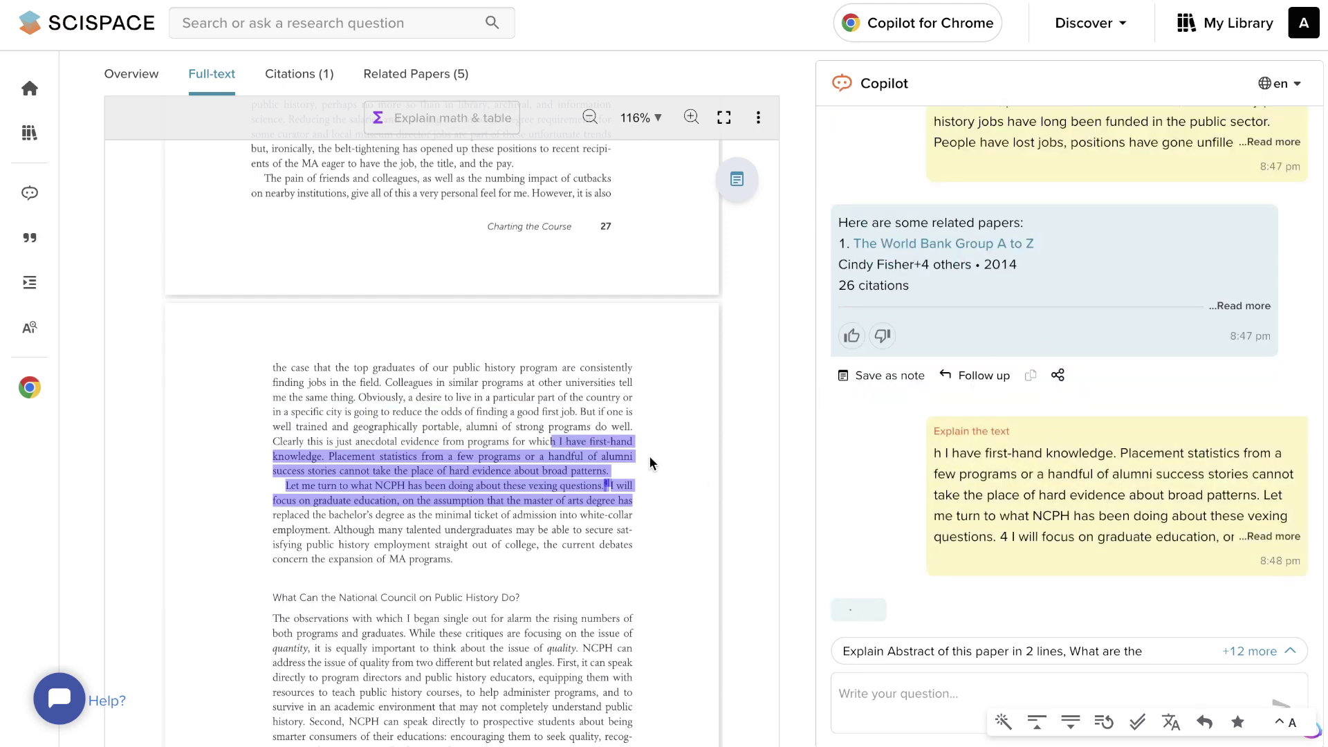
pyautogui.scroll(-7, 649, 455)
pyautogui.scroll(-5, 648, 455)
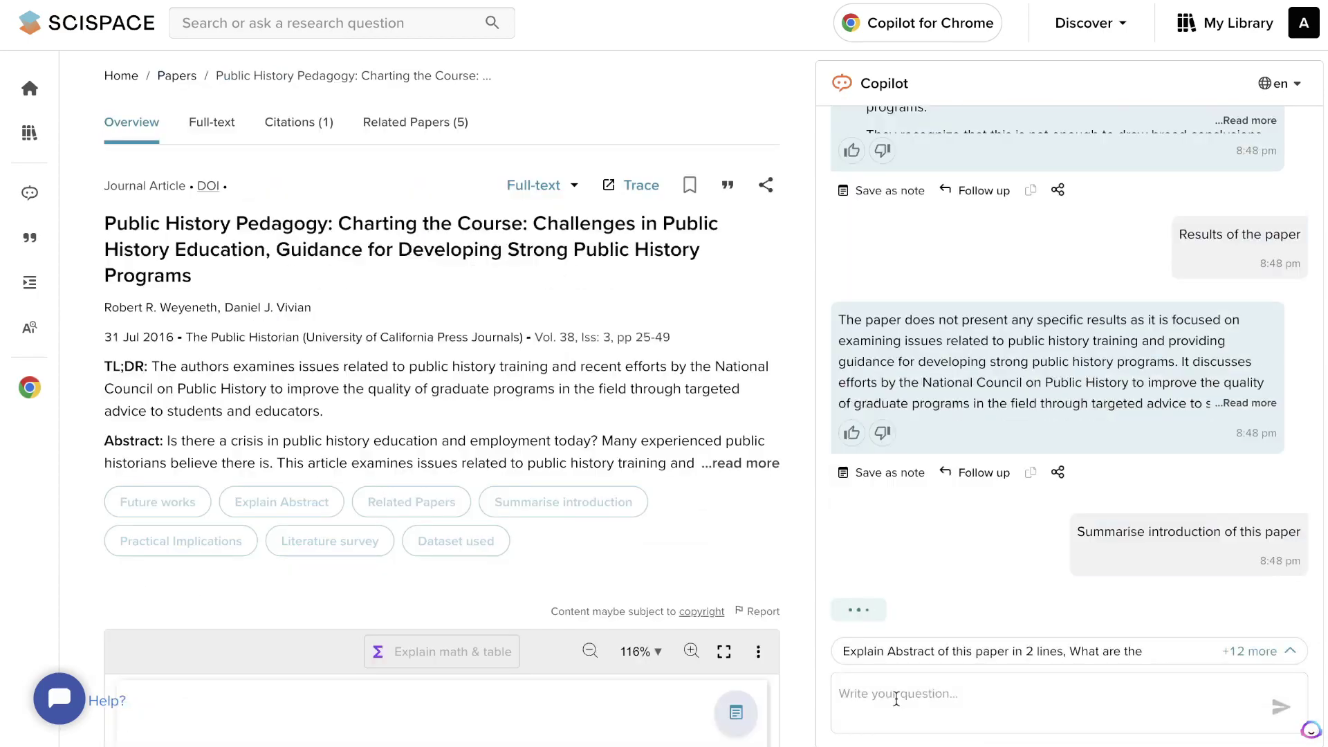
# Copy Copilot's response about the paper and switch to ChatGPT, declining the offer to connect the OpenAI and AIPRM accounts
pyautogui.click(896, 696)
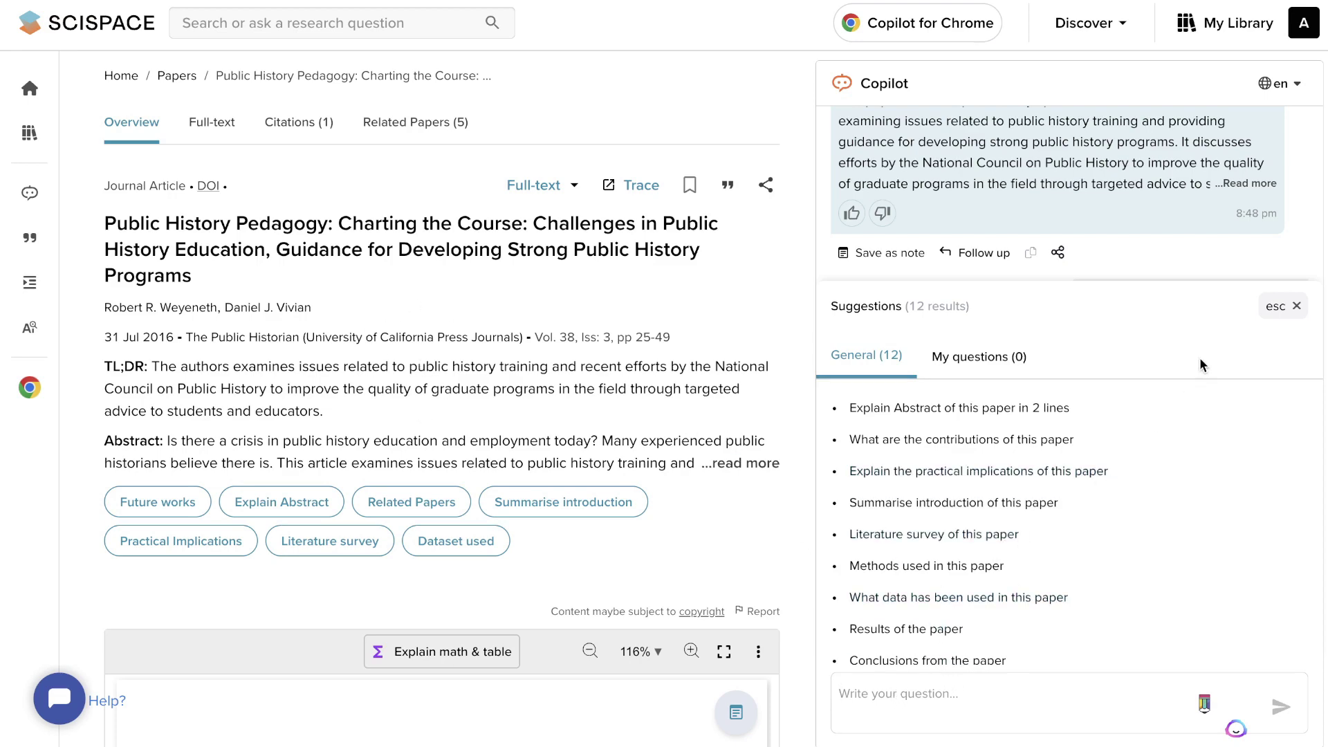
pyautogui.click(1281, 307)
pyautogui.tripleClick(967, 416)
pyautogui.rightClick(967, 417)
pyautogui.moveTo(767, 546)
pyautogui.click(1070, 56)
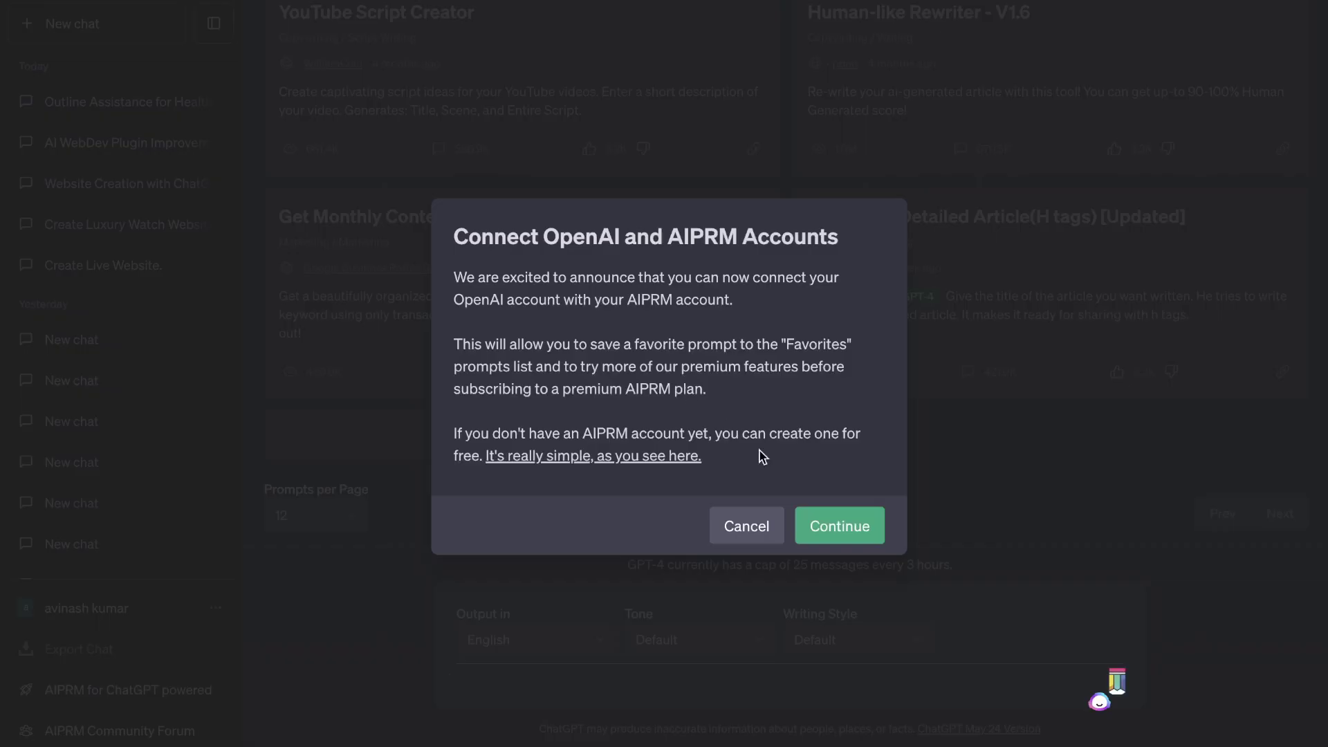
pyautogui.click(747, 525)
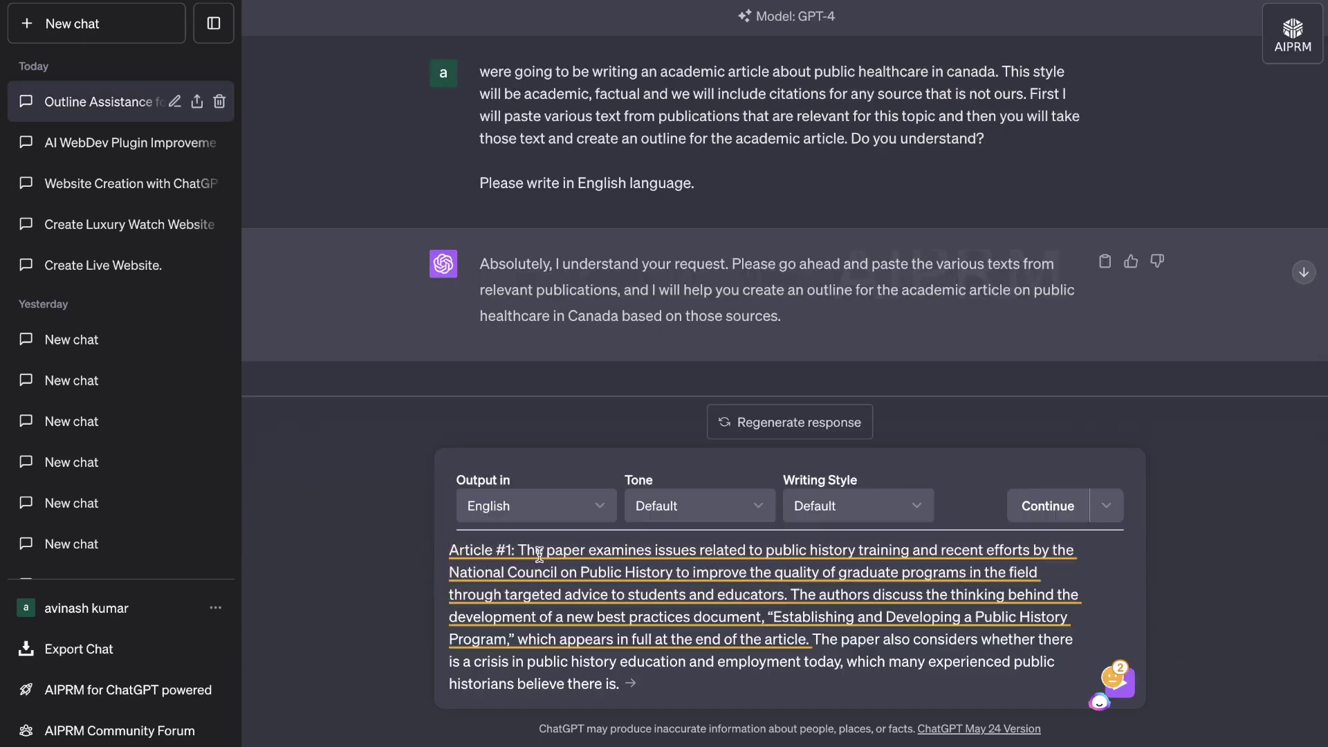
# Place the insertion point between the "Article #1:" label and the pasted summary, dismissing the rewrite suggestions
pyautogui.click(516, 553)
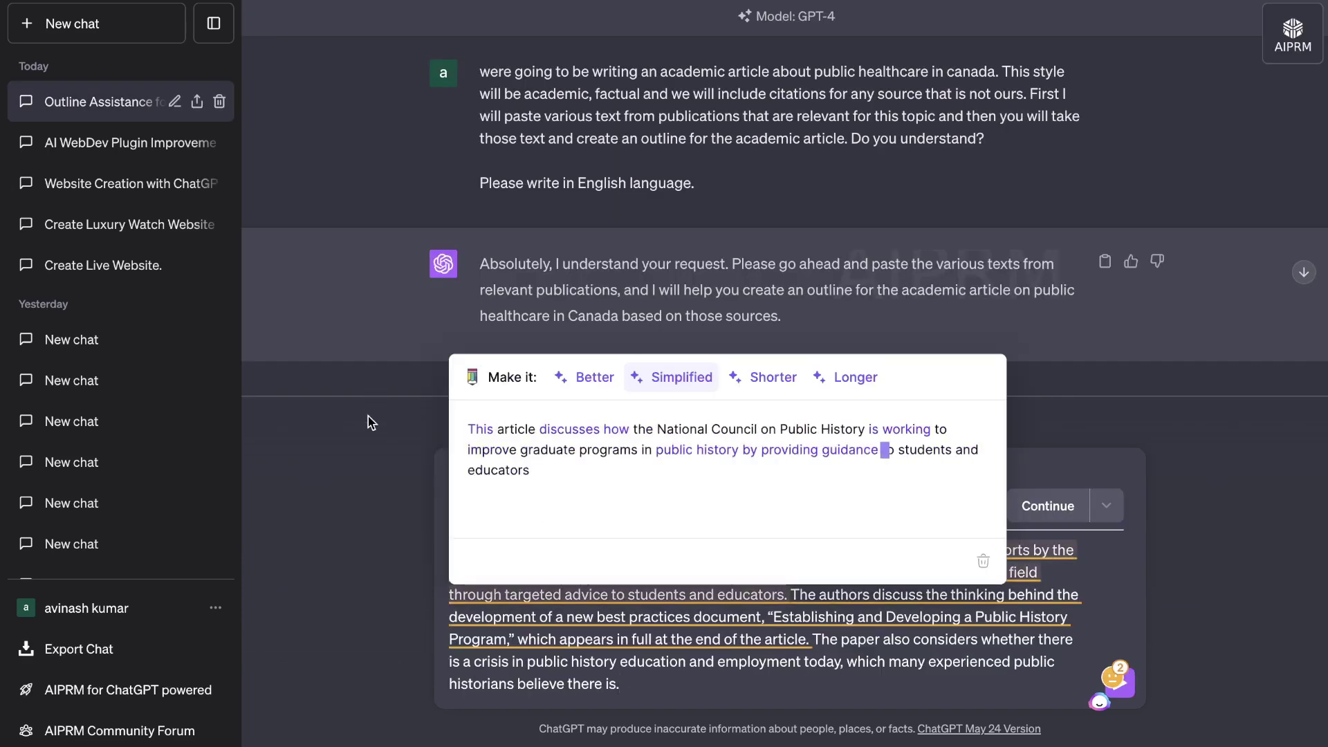
pyautogui.click(527, 552)
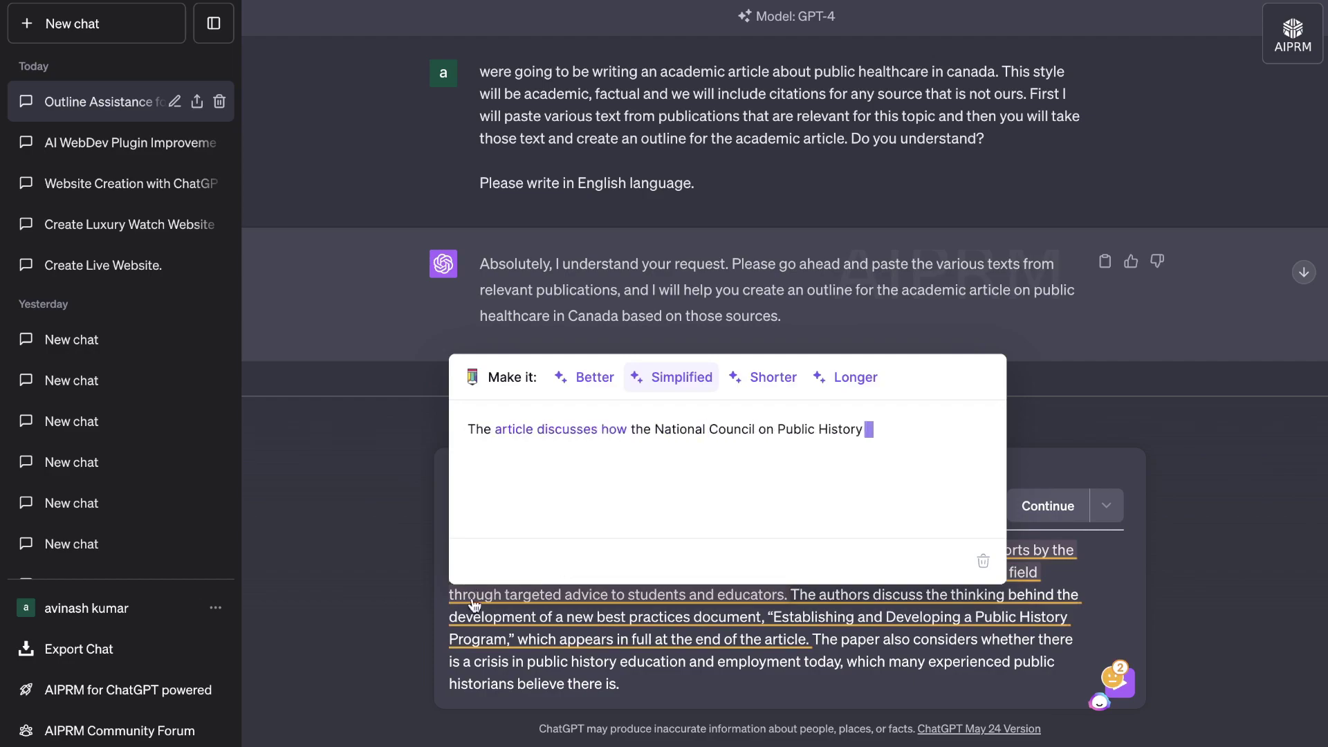
pyautogui.click(339, 557)
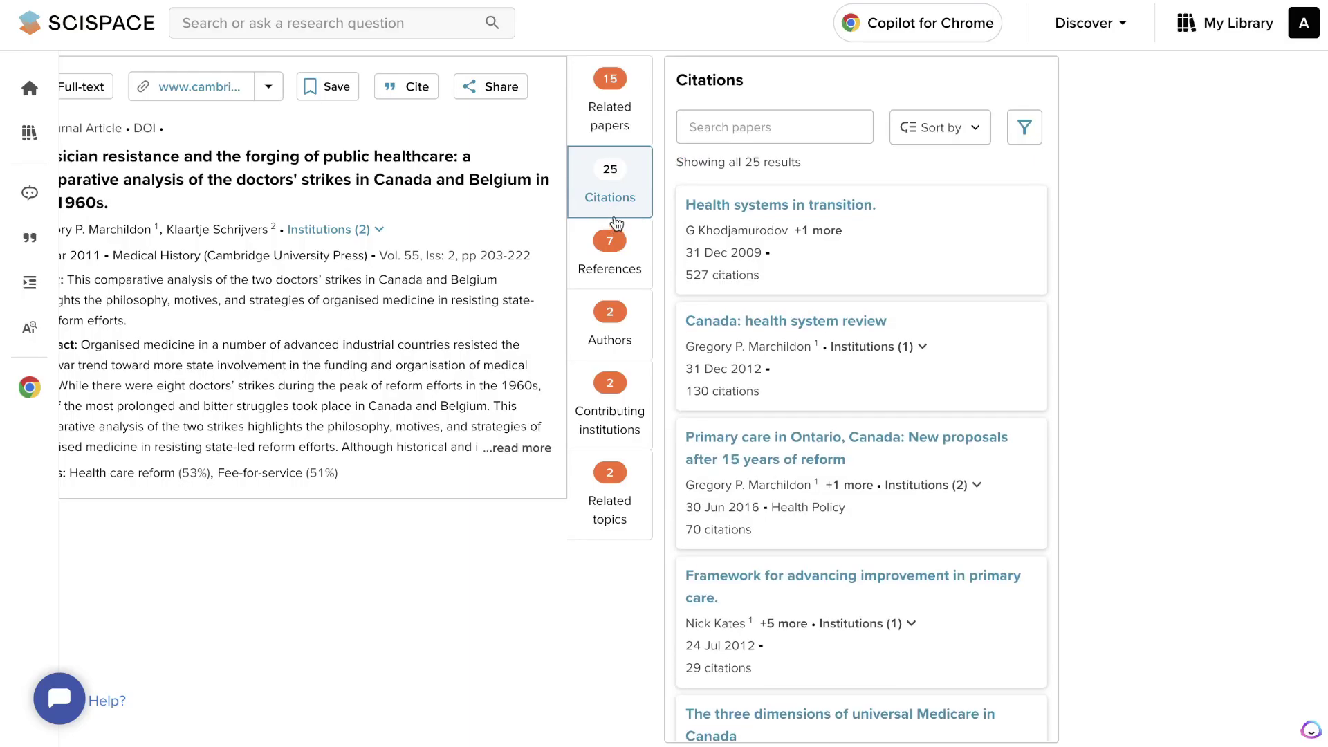
# In SciSpace Trace, open the citing paper "Canada: health system review" and select its full abstract for copying
pyautogui.click(807, 323)
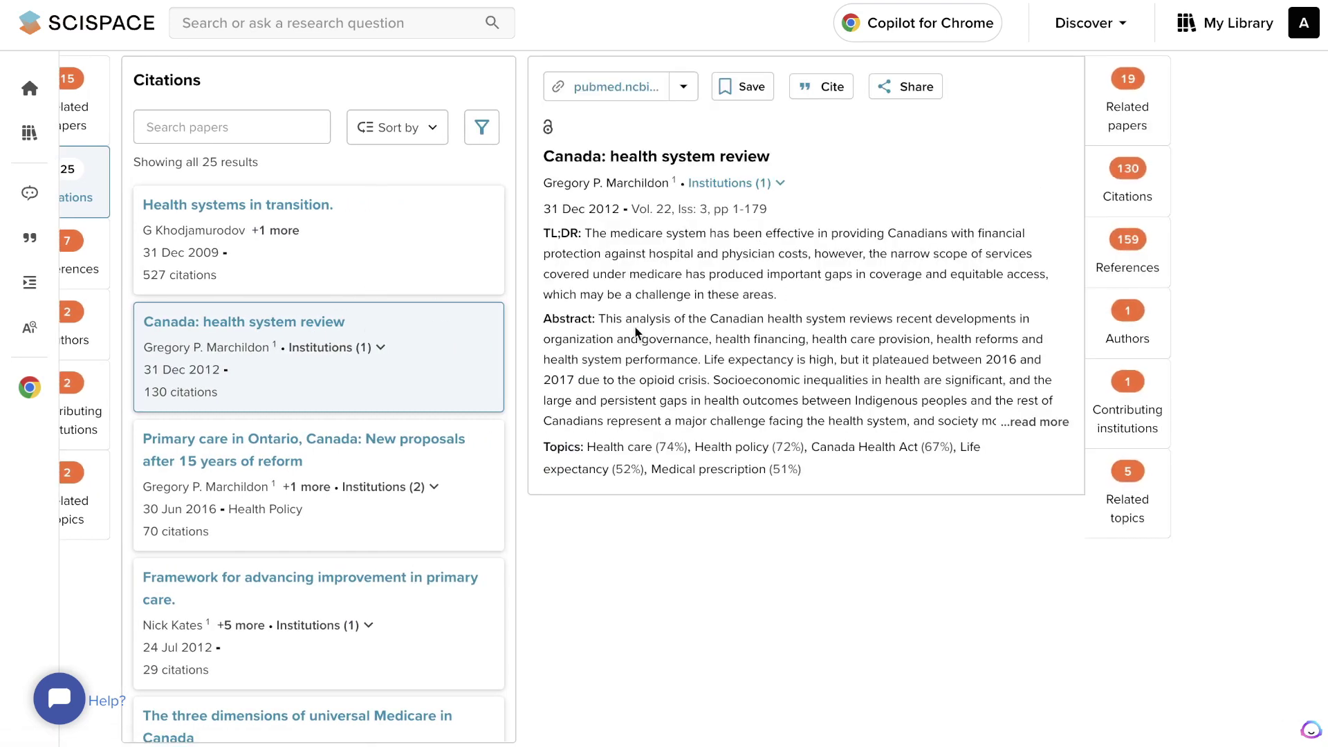
pyautogui.moveTo(598, 319)
pyautogui.mouseDown()
pyautogui.moveTo(726, 320)
pyautogui.moveTo(744, 340)
pyautogui.moveTo(809, 342)
pyautogui.mouseUp()
pyautogui.moveTo(598, 238); pyautogui.dragTo(876, 651)
pyautogui.scroll(-2, 876, 651)
pyautogui.moveTo(830, 662); pyautogui.dragTo(730, 404)
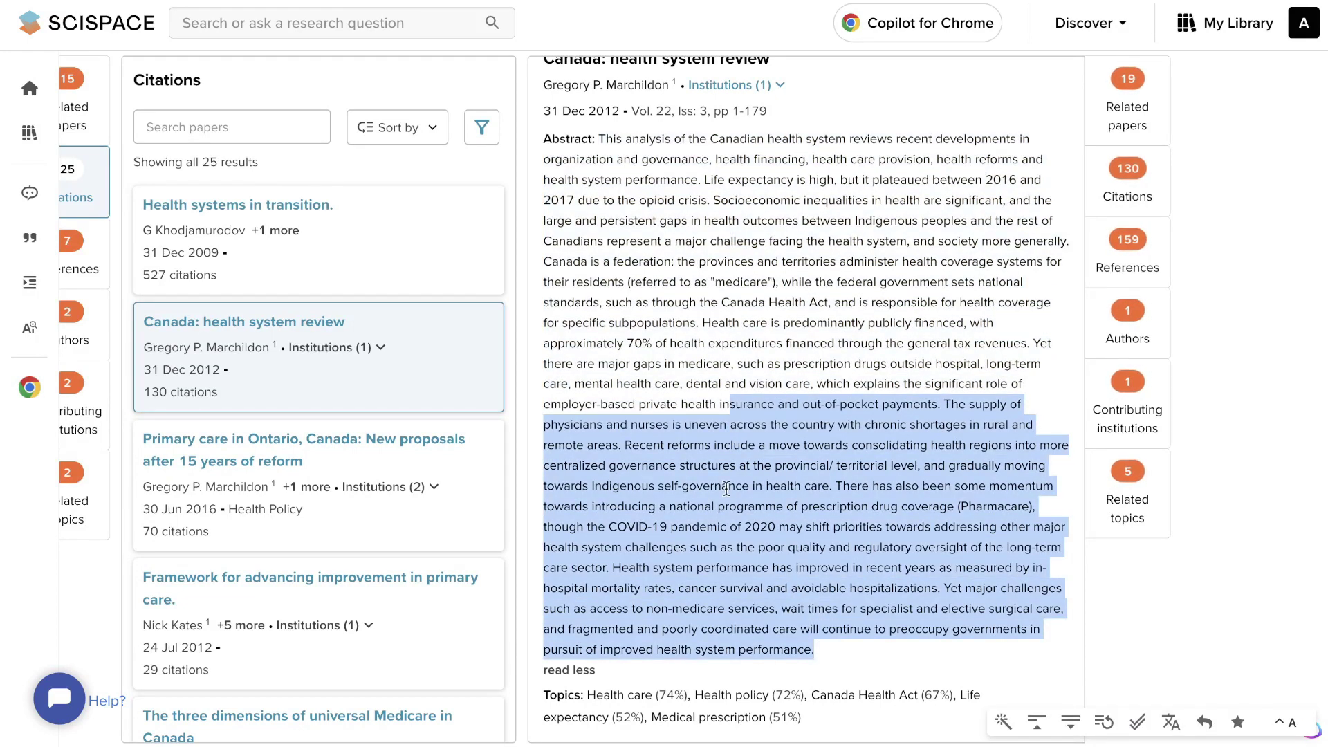
pyautogui.click(726, 523)
pyautogui.moveTo(743, 526); pyautogui.dragTo(796, 527)
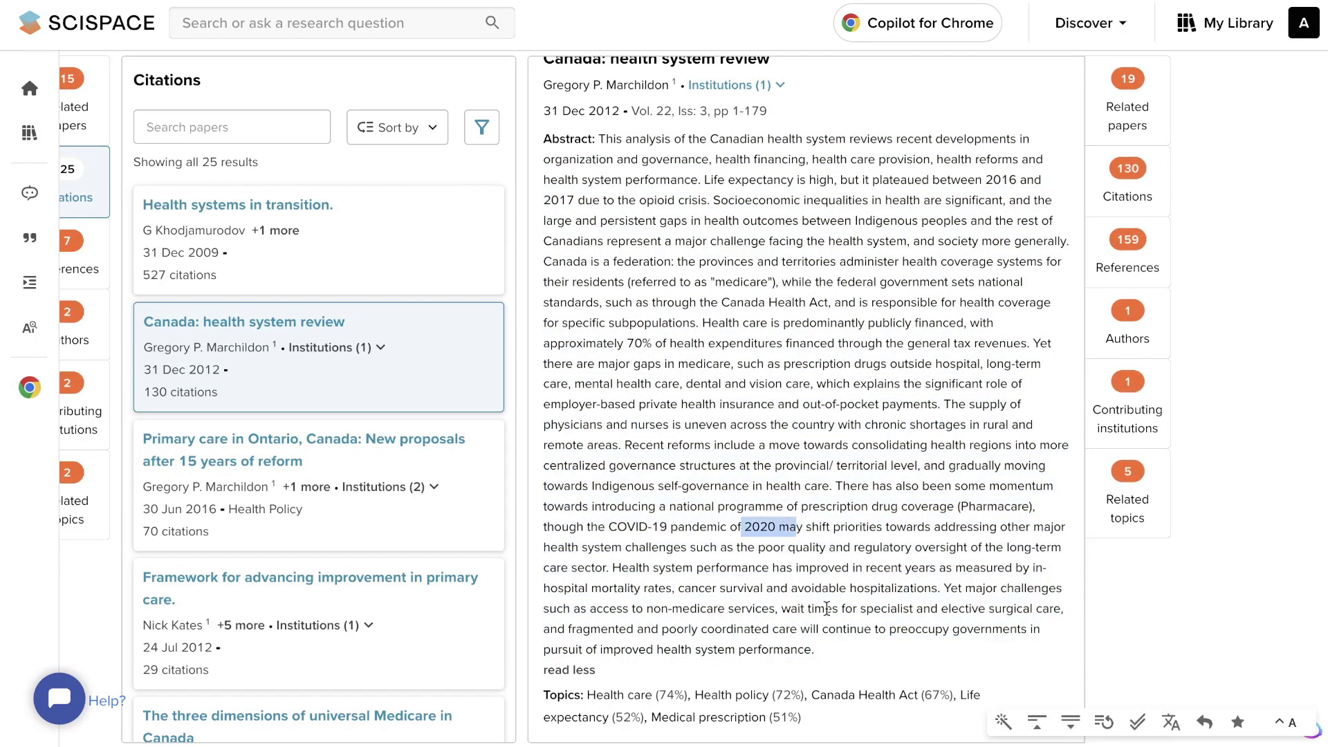
pyautogui.moveTo(826, 660); pyautogui.dragTo(543, 239)
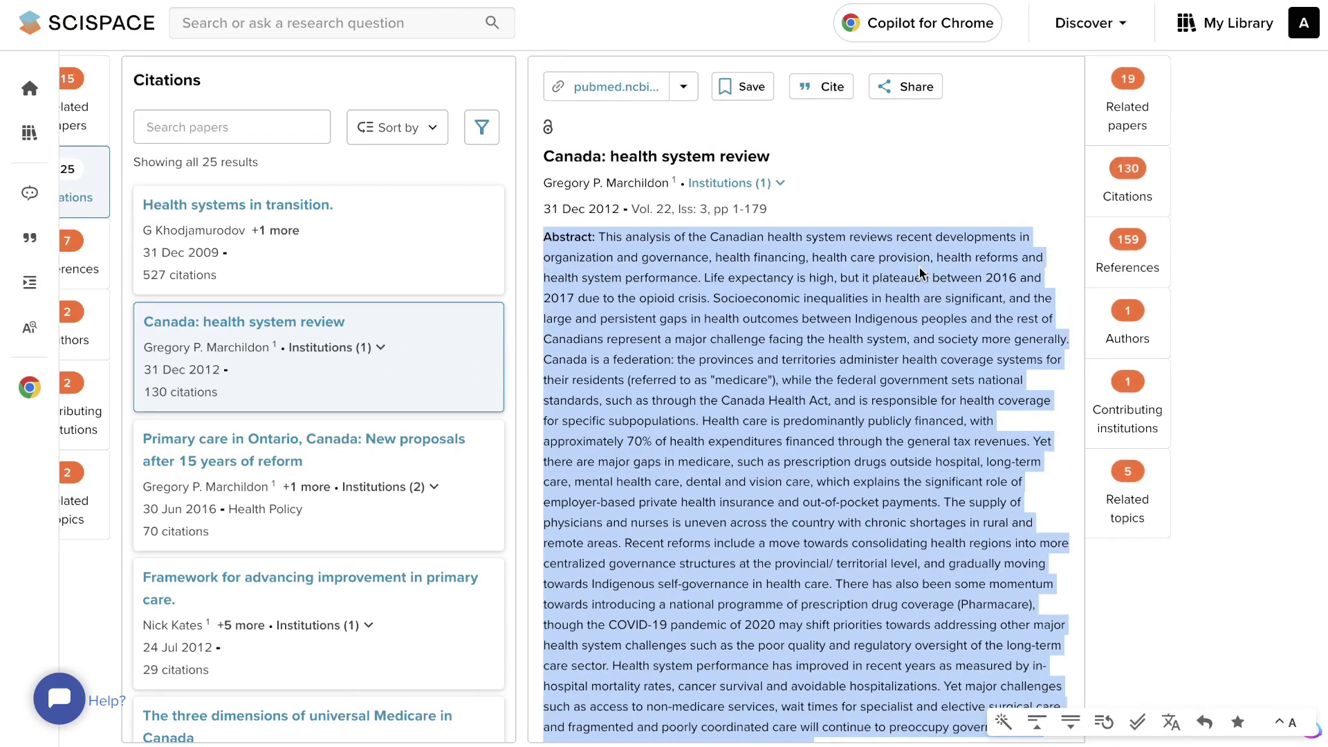
pyautogui.scroll(-2, 898, 414)
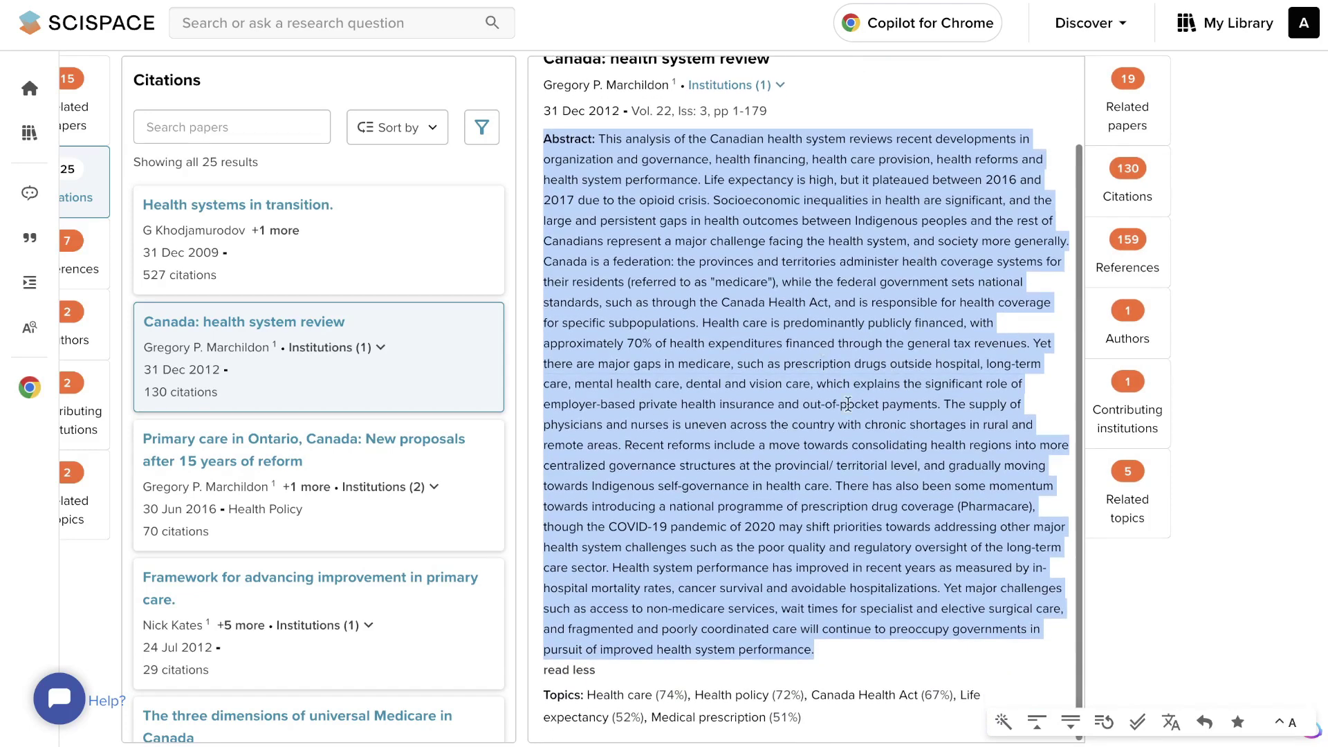
pyautogui.scroll(3, 841, 396)
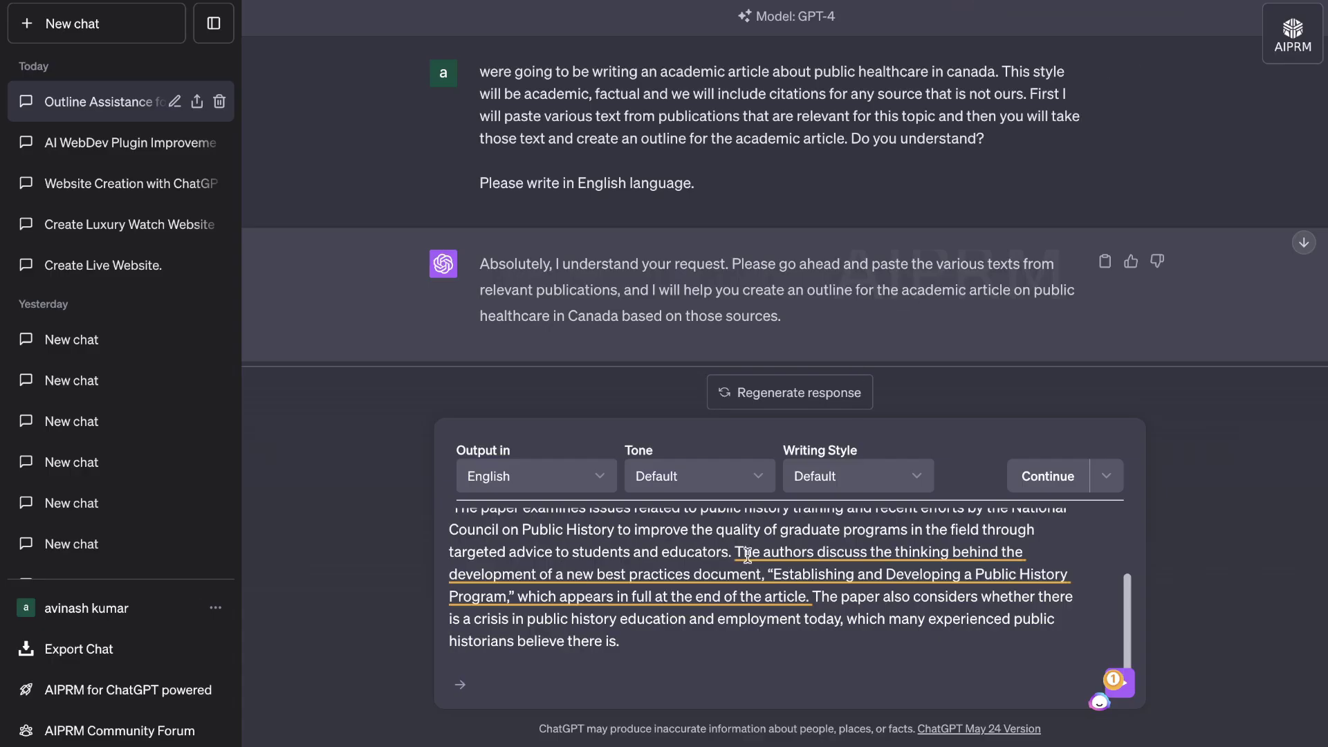
# In ChatGPT, add an "Article #2" heading below the first summary and paste the copied abstract under it
pyautogui.write('Article #2')
pyautogui.press('Return')
pyautogui.hotkey('ctrl', 'v')
pyautogui.scroll(5, 761, 595)
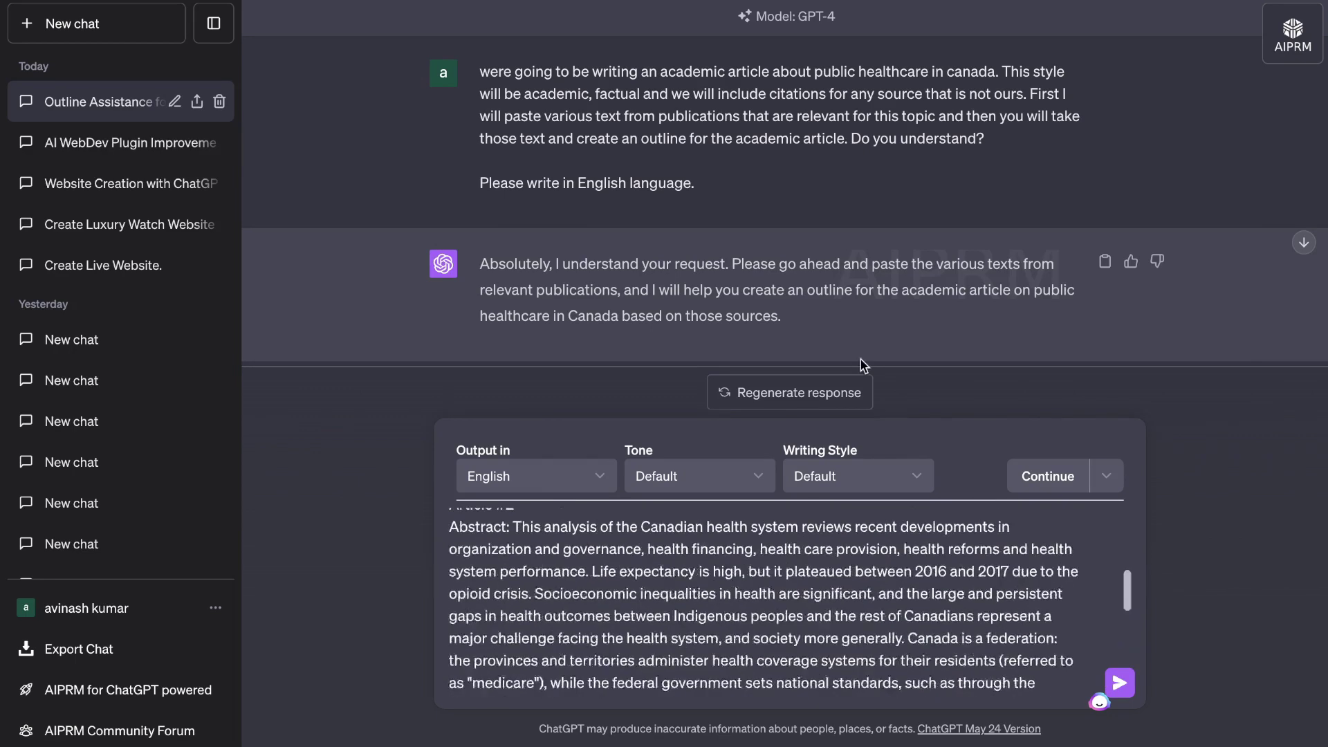
# Back in SciSpace, select the title "Canada: health system review" and its APA citation for copying
pyautogui.hotkey('alt', 'Tab')
pyautogui.tripleClick(664, 155)
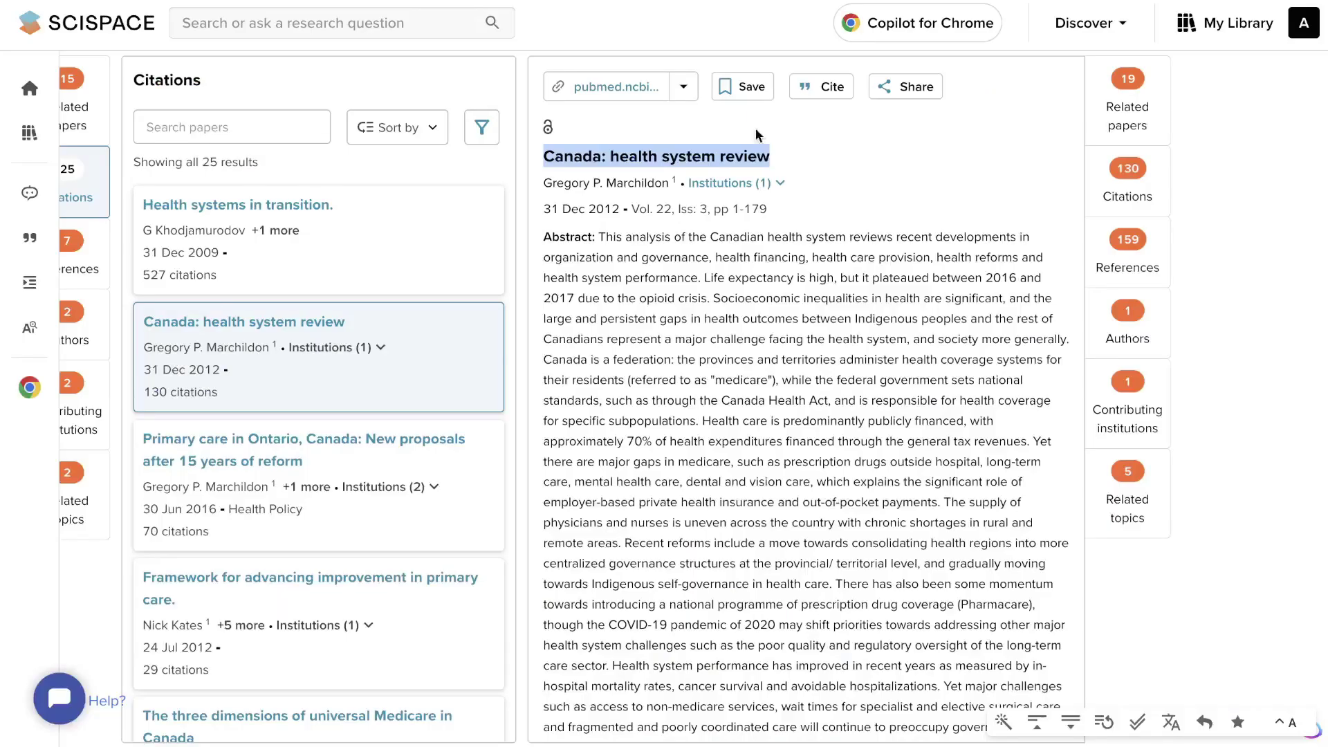
pyautogui.click(823, 86)
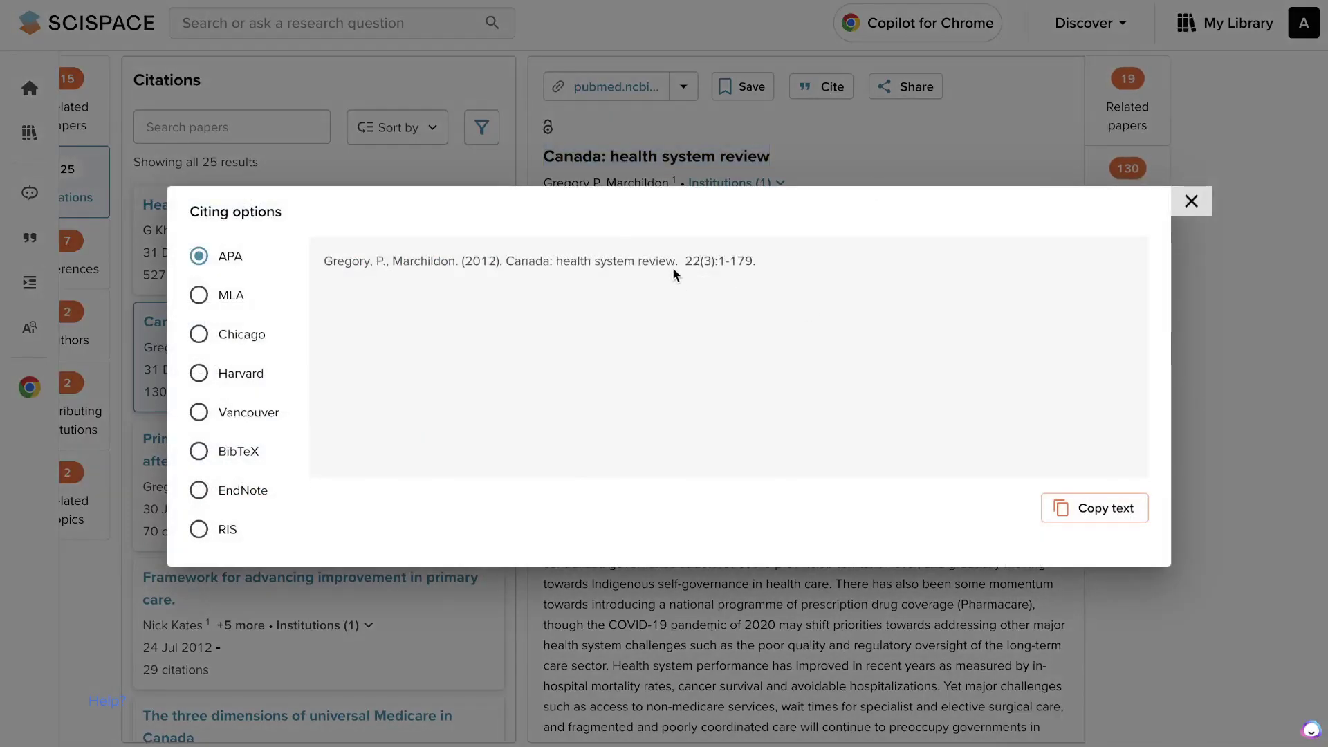
pyautogui.tripleClick(675, 270)
pyautogui.click(1031, 133)
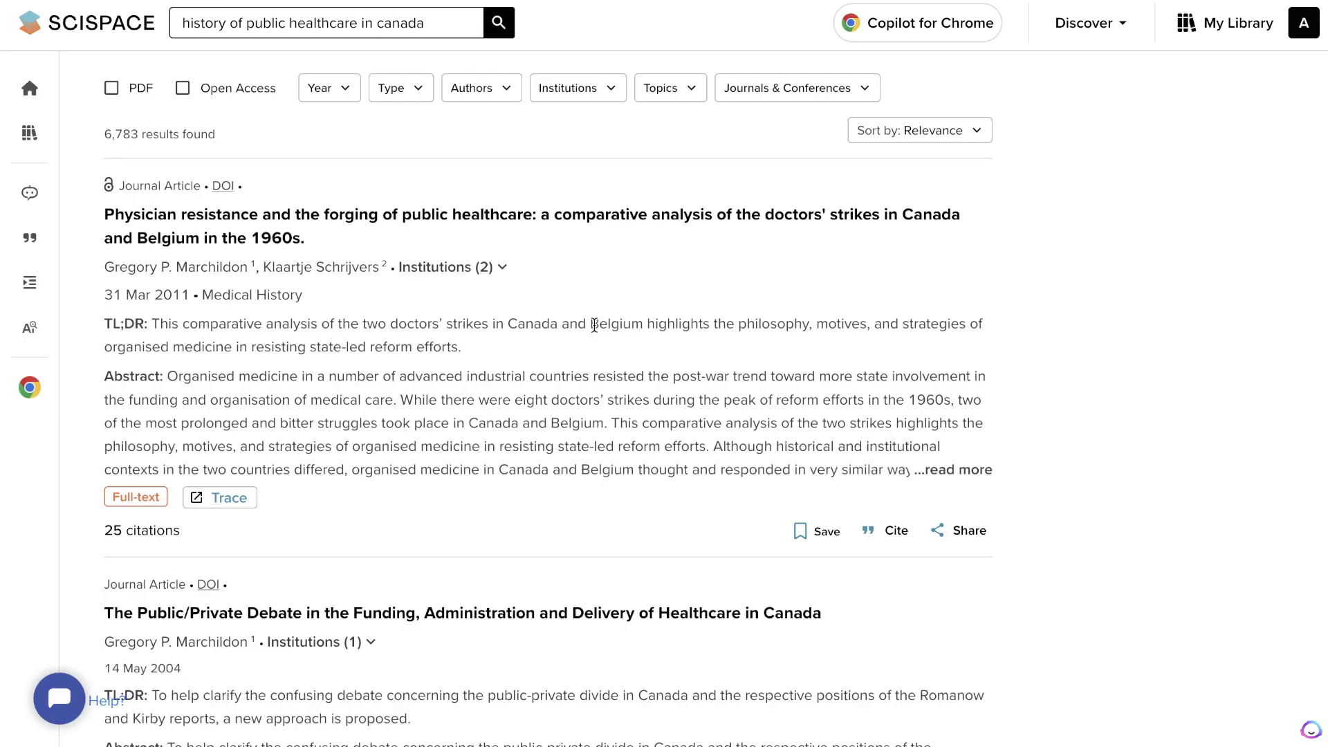
# Expand the abstract of "The Public/Private Debate in the Funding, Administration and Delivery of Healthcare in Canada" and select Copilot's explanation of its practical implications
pyautogui.scroll(-5, 601, 328)
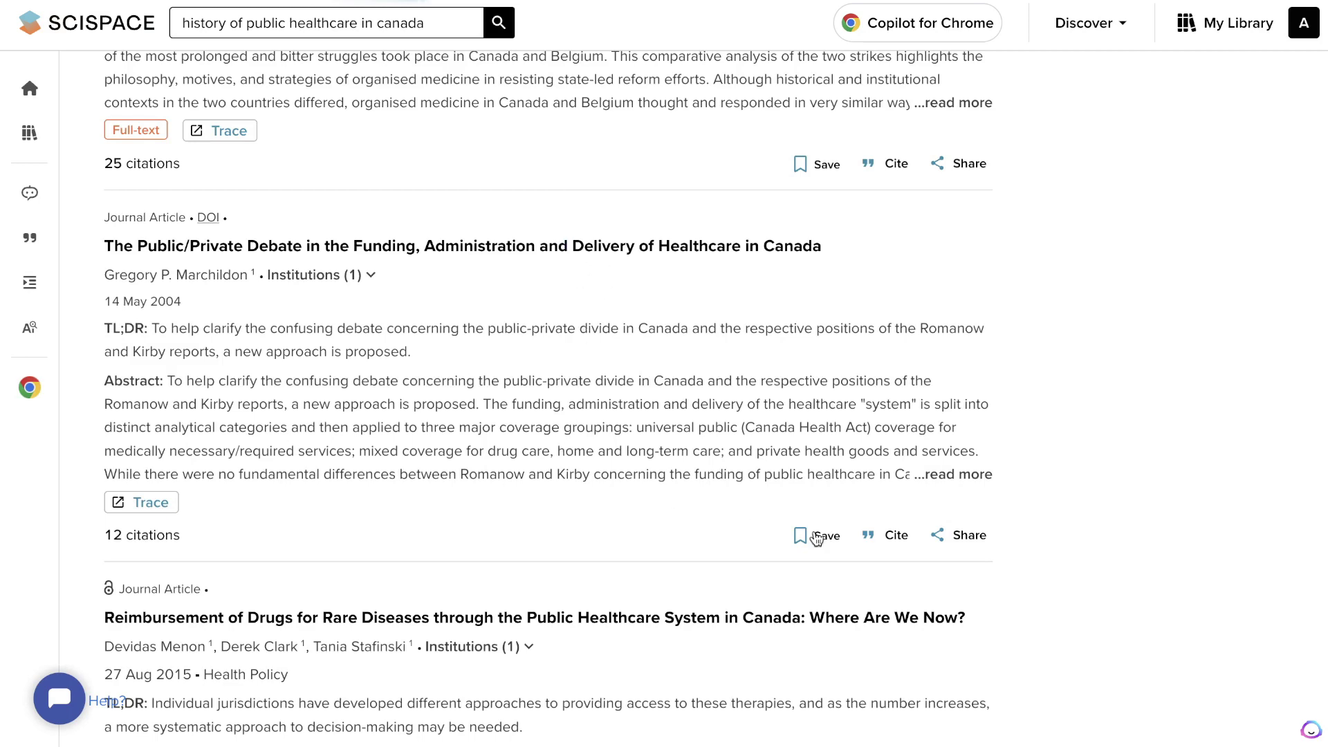
pyautogui.click(953, 473)
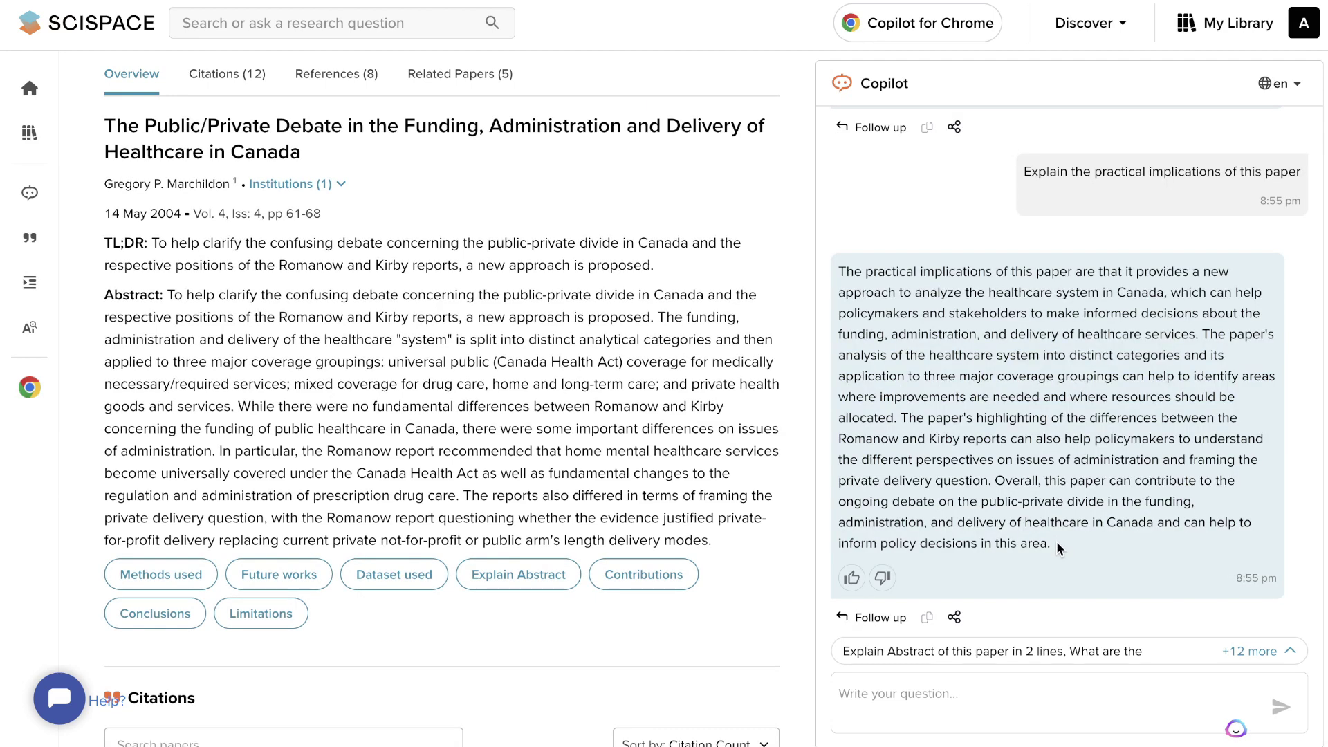
pyautogui.moveTo(1051, 547); pyautogui.dragTo(841, 272)
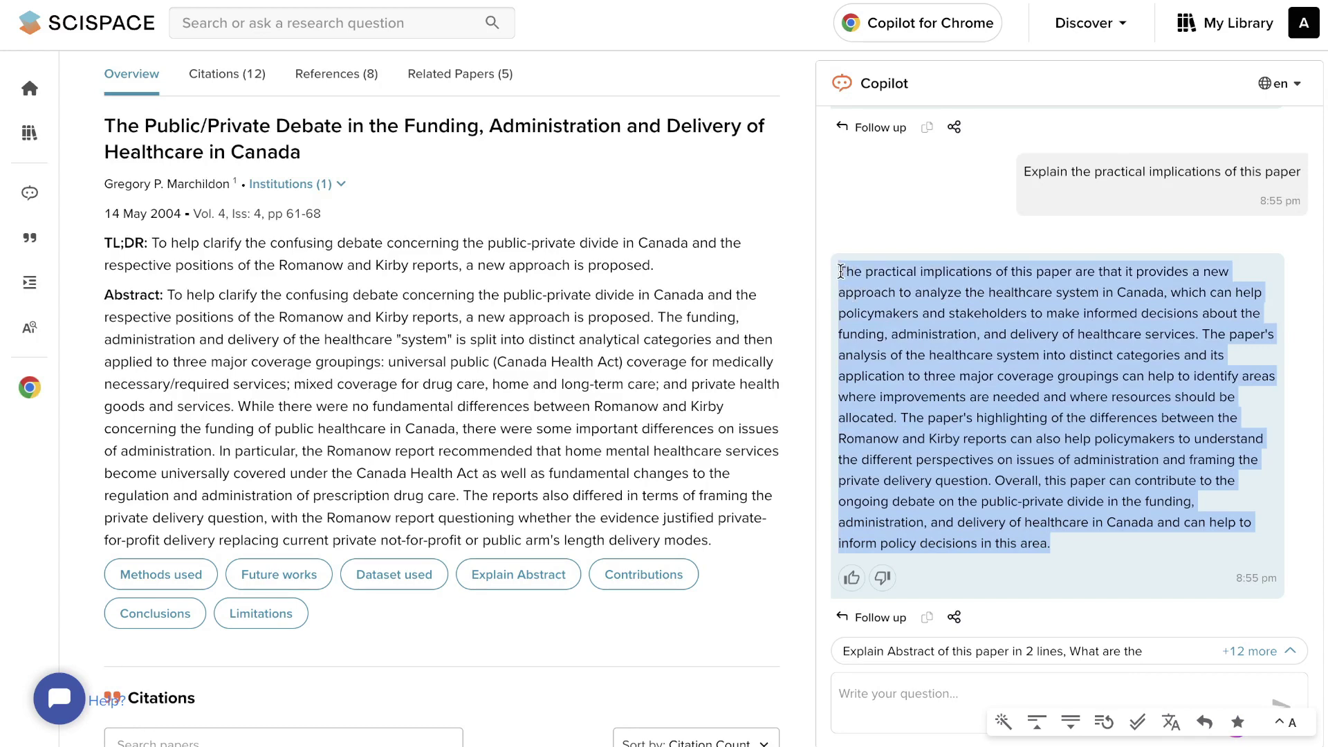
# In ChatGPT, add another "article" entry below the Article #2 abstract and paste the copied text
pyautogui.click(916, 4)
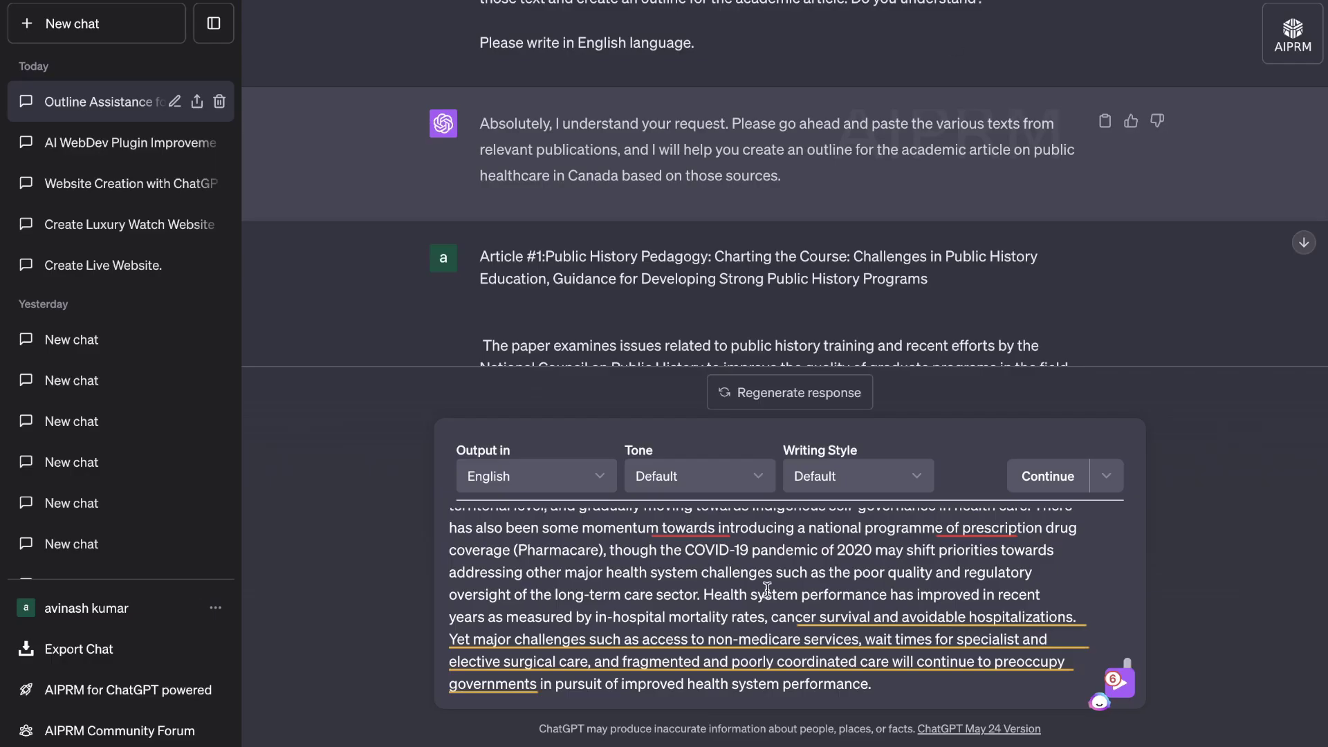
pyautogui.hotkey('shift', 'Return')
pyautogui.hotkey('shift', 'Return')
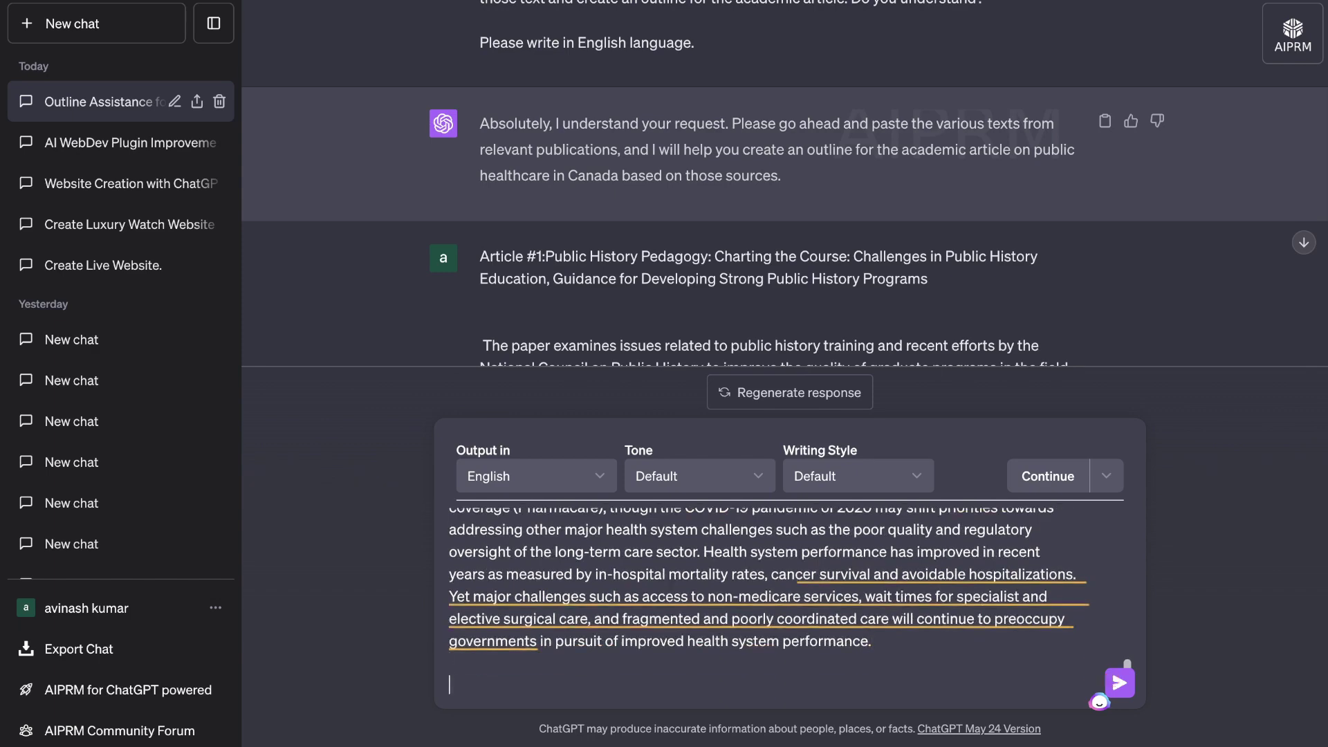
pyautogui.write('article')
pyautogui.hotkey('ctrl', 'v')
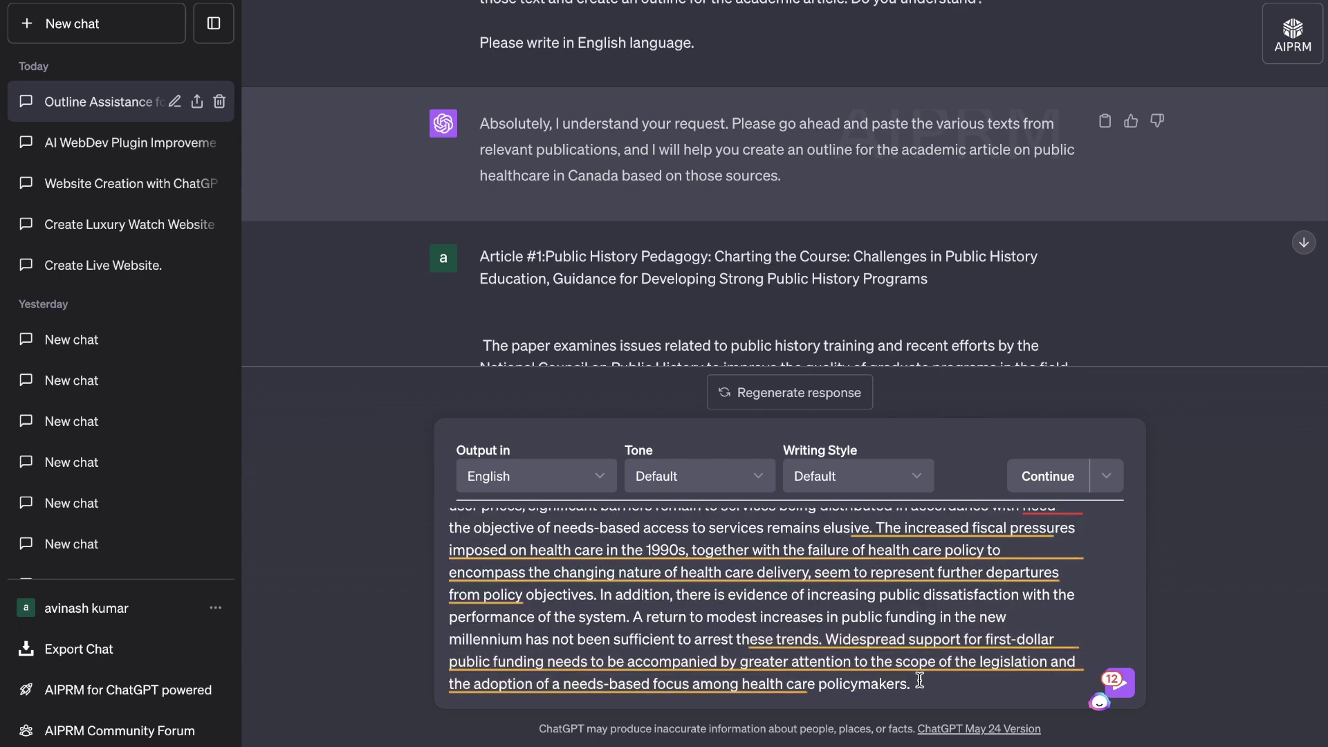
# Below the articles, ask for a unique, comprehensive markdown blog post outline covering every topic on the history of healthcare in canada
pyautogui.hotkey('shift', 'Return')
pyautogui.hotkey('shift', 'Return')
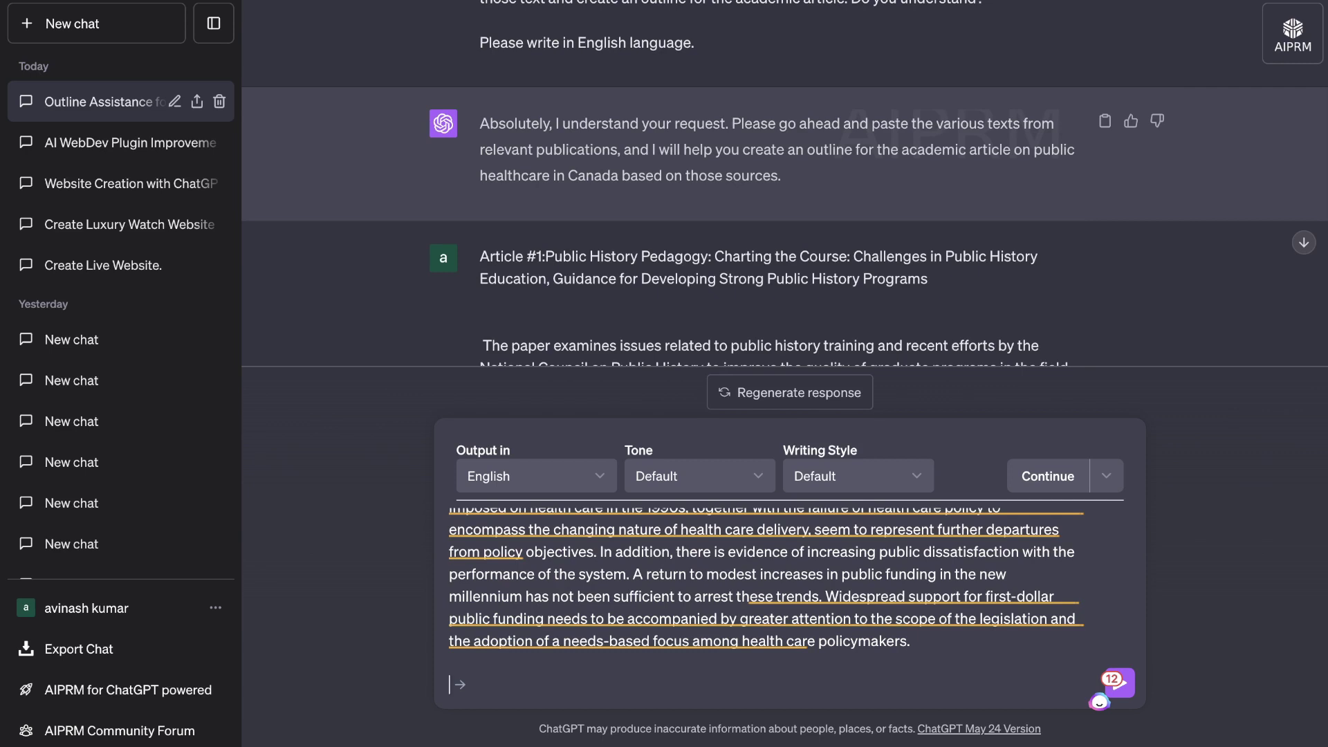
pyautogui.write('Now use this information in addition to your own knowlege on the history of healthcare in canada to create a unique, indept and comprehensive blog post outline. Include every single question or topic about the history of healthcare in canada and always write in markdown')
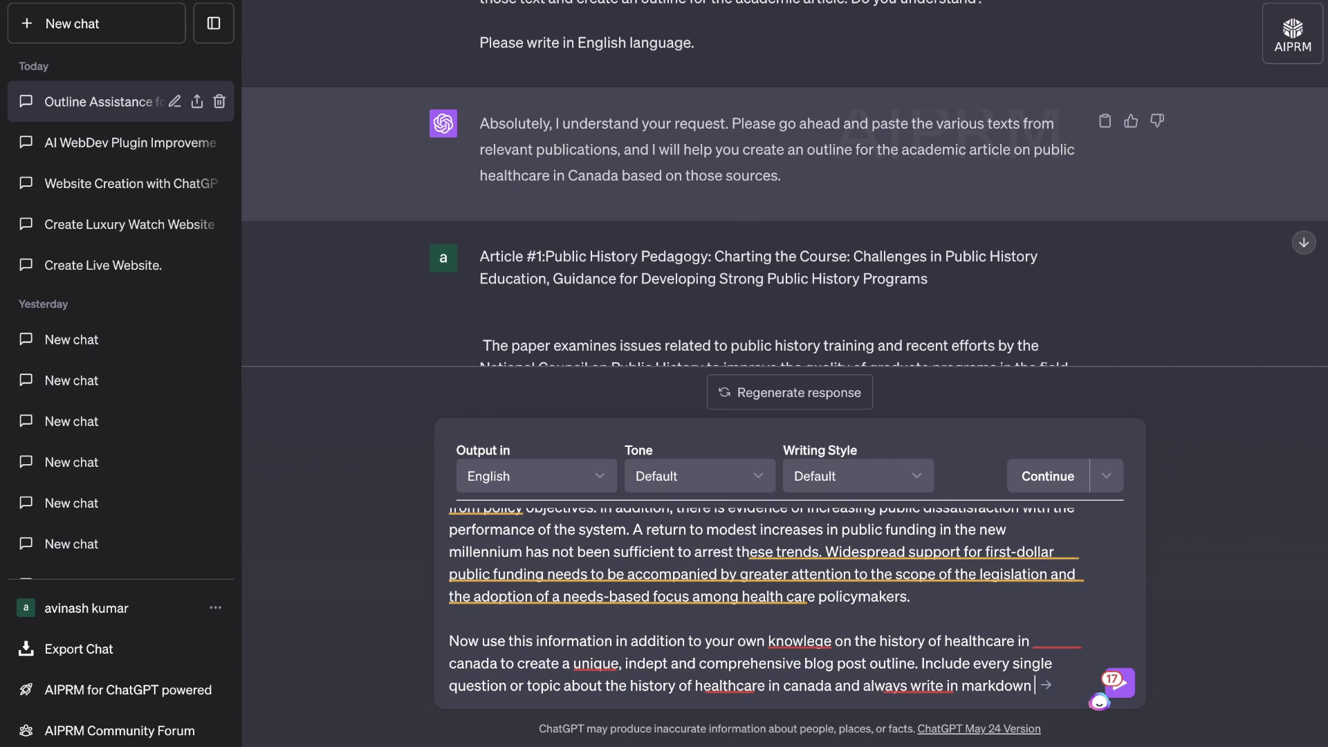
# Correct the misspelled word in the request to "knowledge" and send the message
pyautogui.click(806, 640)
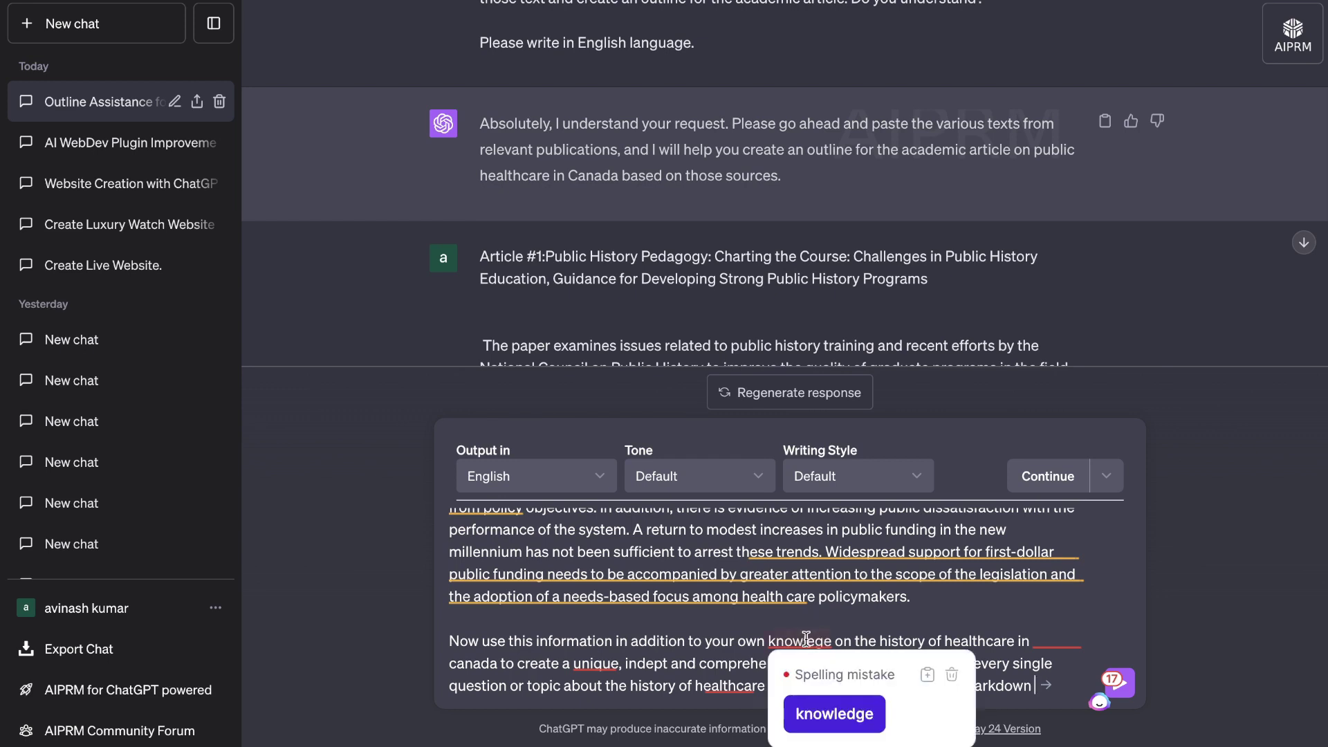
pyautogui.click(825, 716)
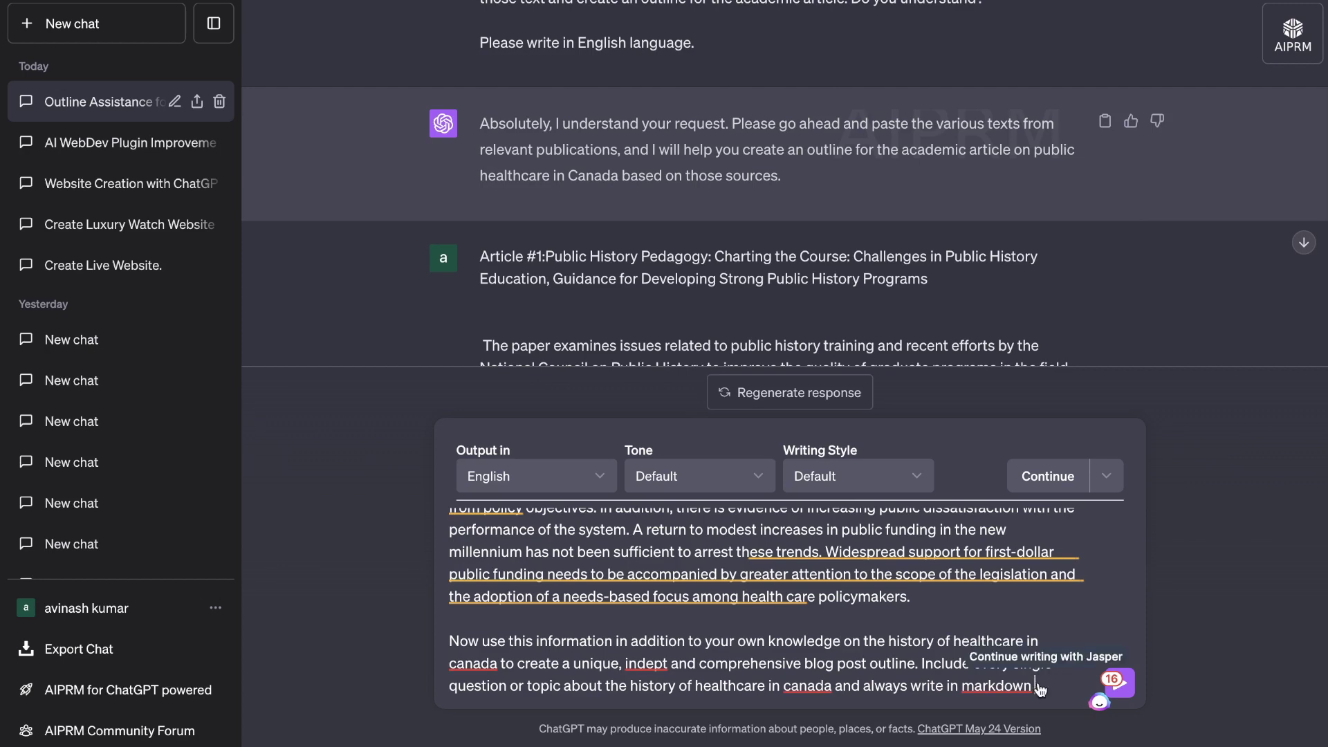
pyautogui.press('Return')
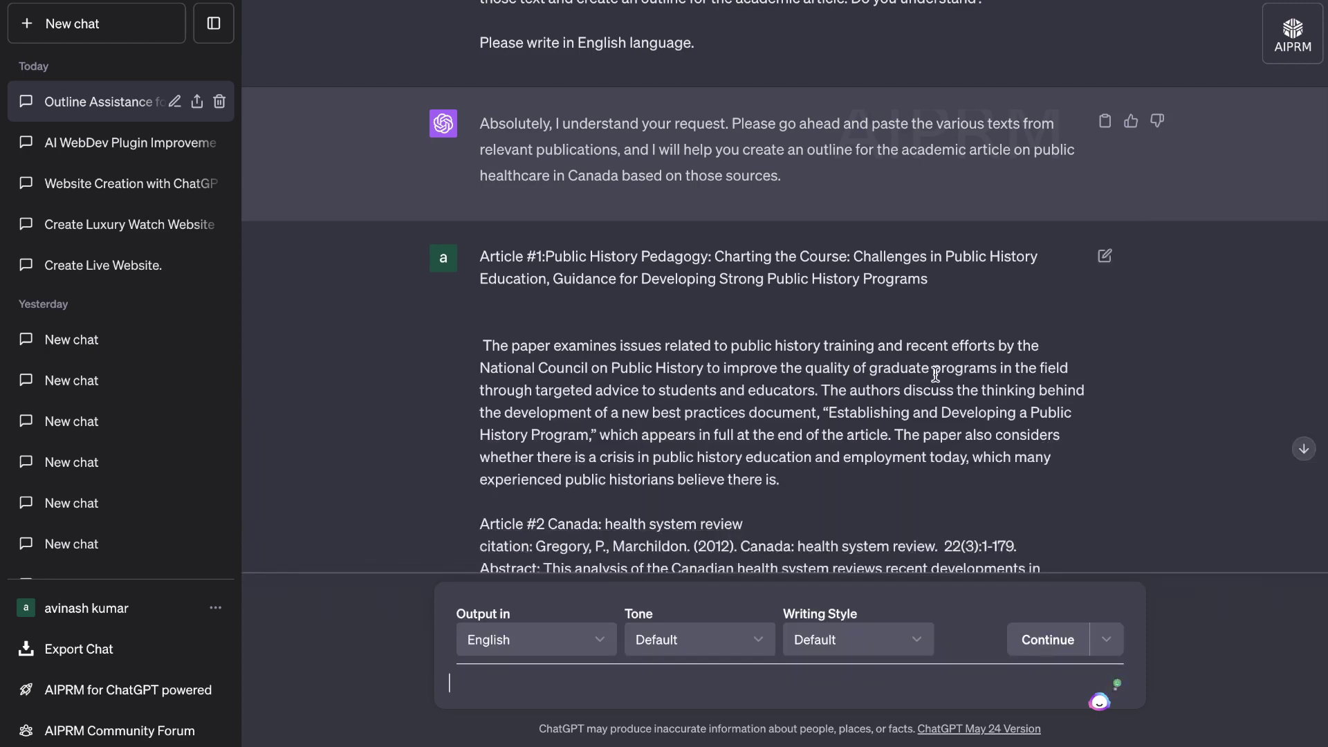
# Read through the introduction, origins and financing sections of the generated outline
pyautogui.scroll(-2, 904, 336)
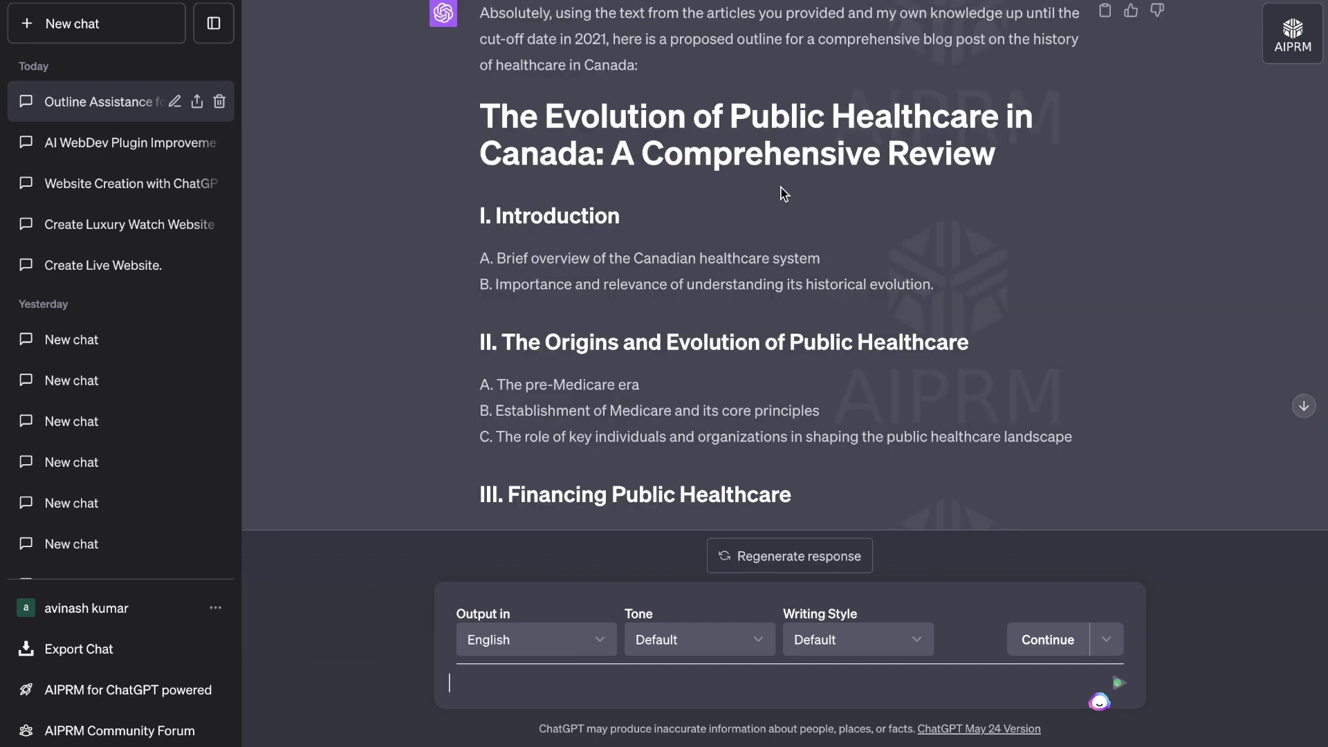
pyautogui.scroll(-1, 823, 225)
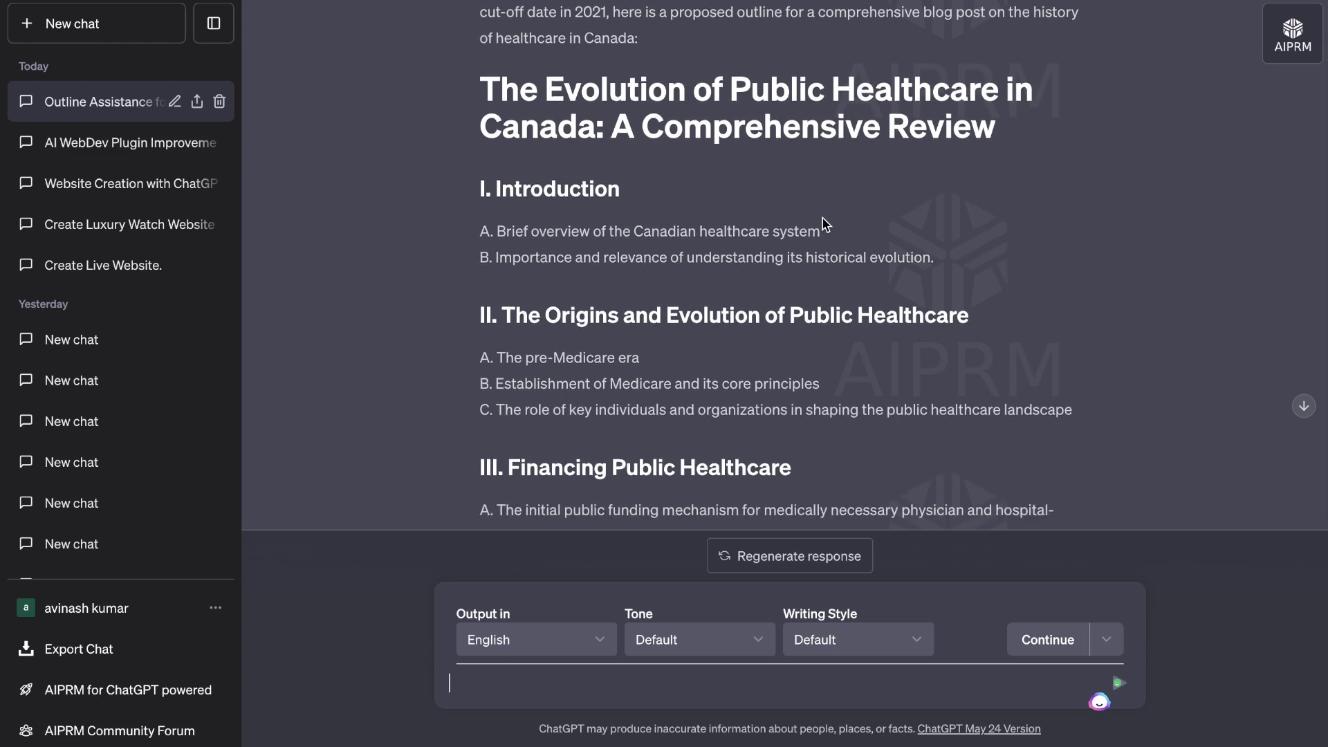
pyautogui.scroll(-1, 823, 225)
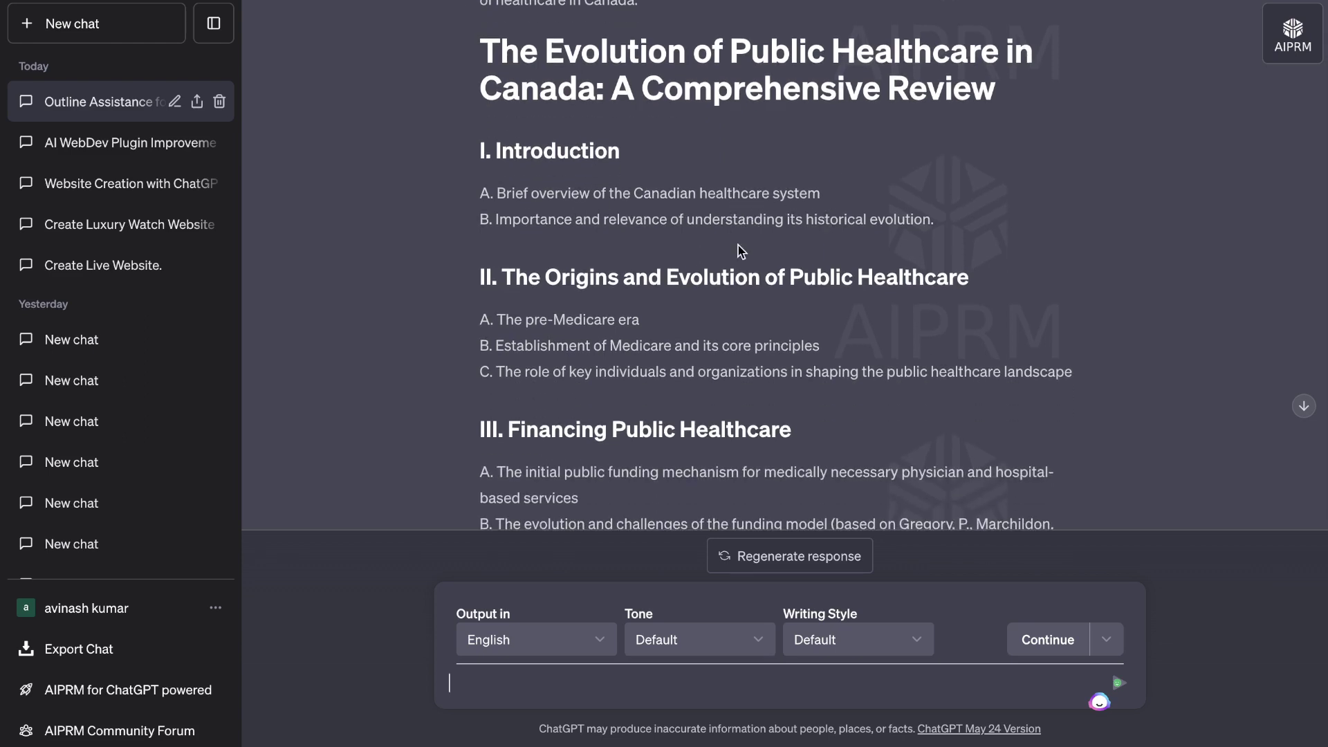
pyautogui.scroll(-1, 739, 250)
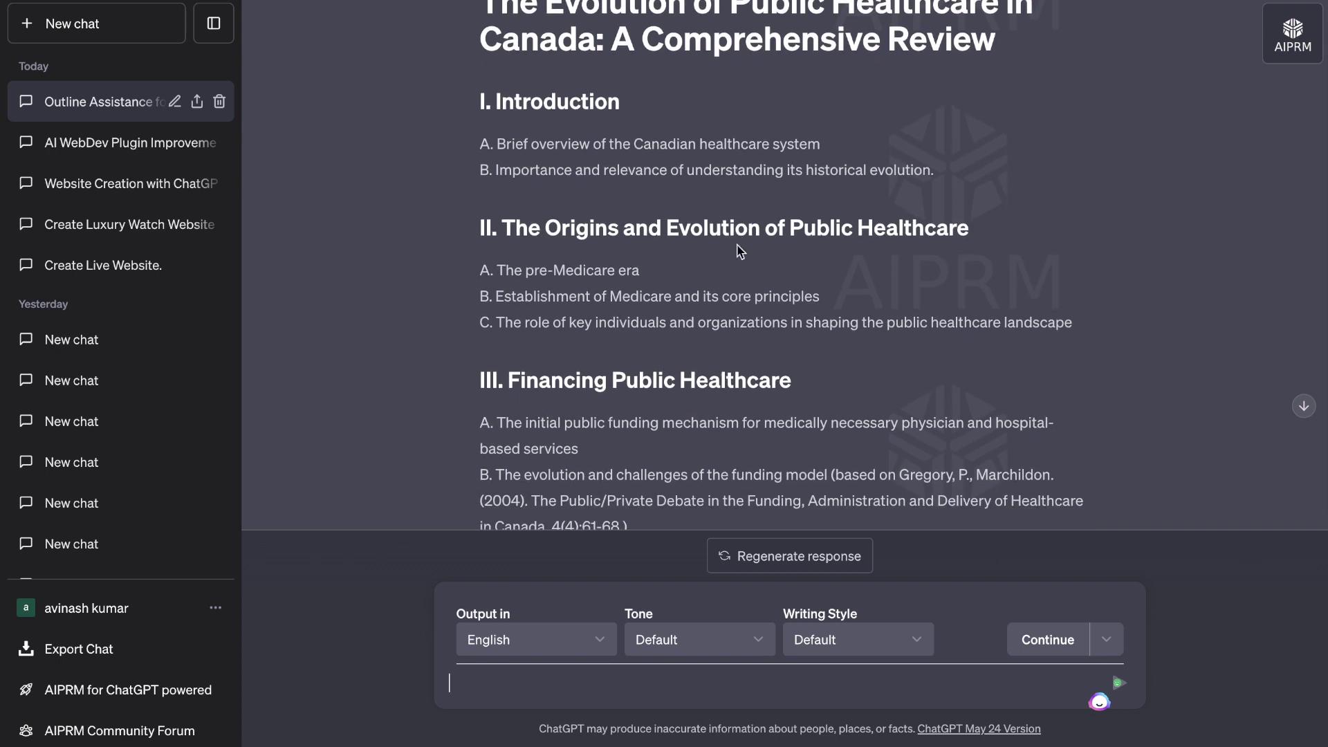
pyautogui.scroll(-1, 736, 280)
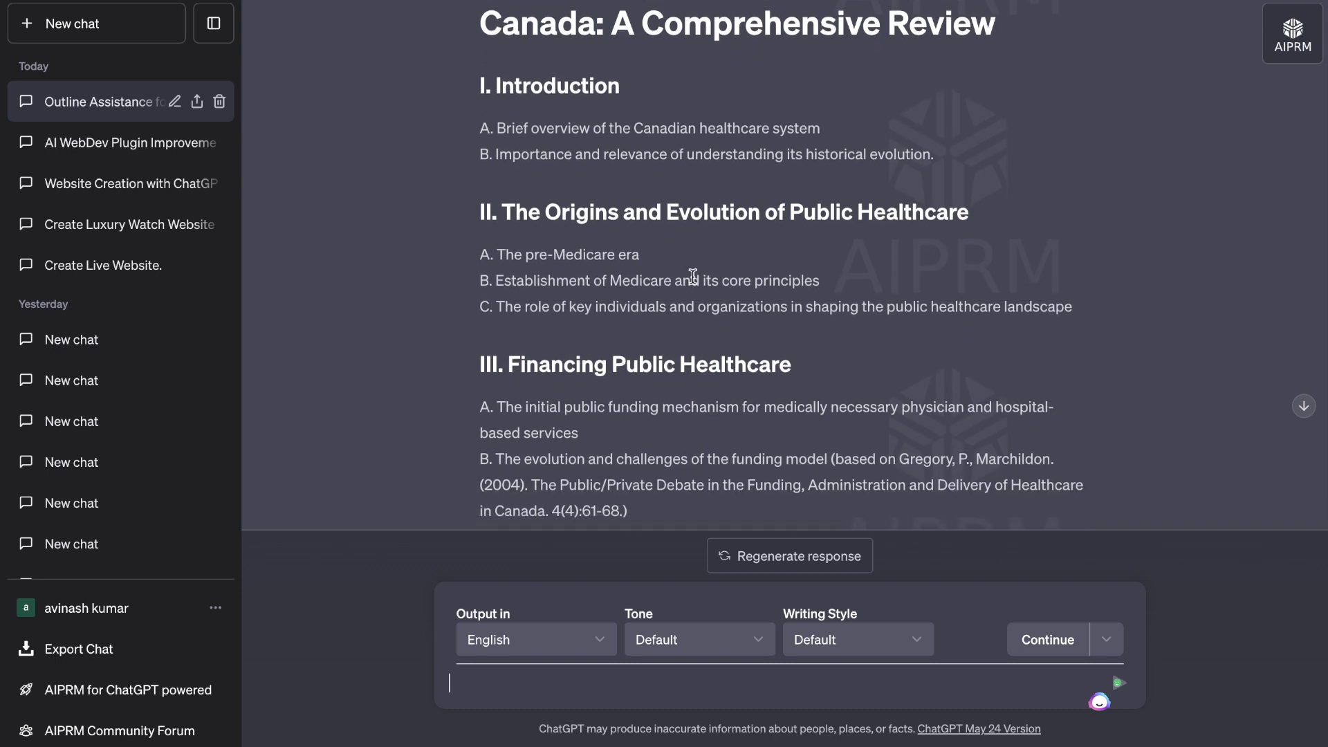
# Read through the rest of the generated outline, from the financing section to the conclusion
pyautogui.scroll(-2, 694, 276)
pyautogui.scroll(-2, 733, 336)
pyautogui.scroll(-3, 734, 335)
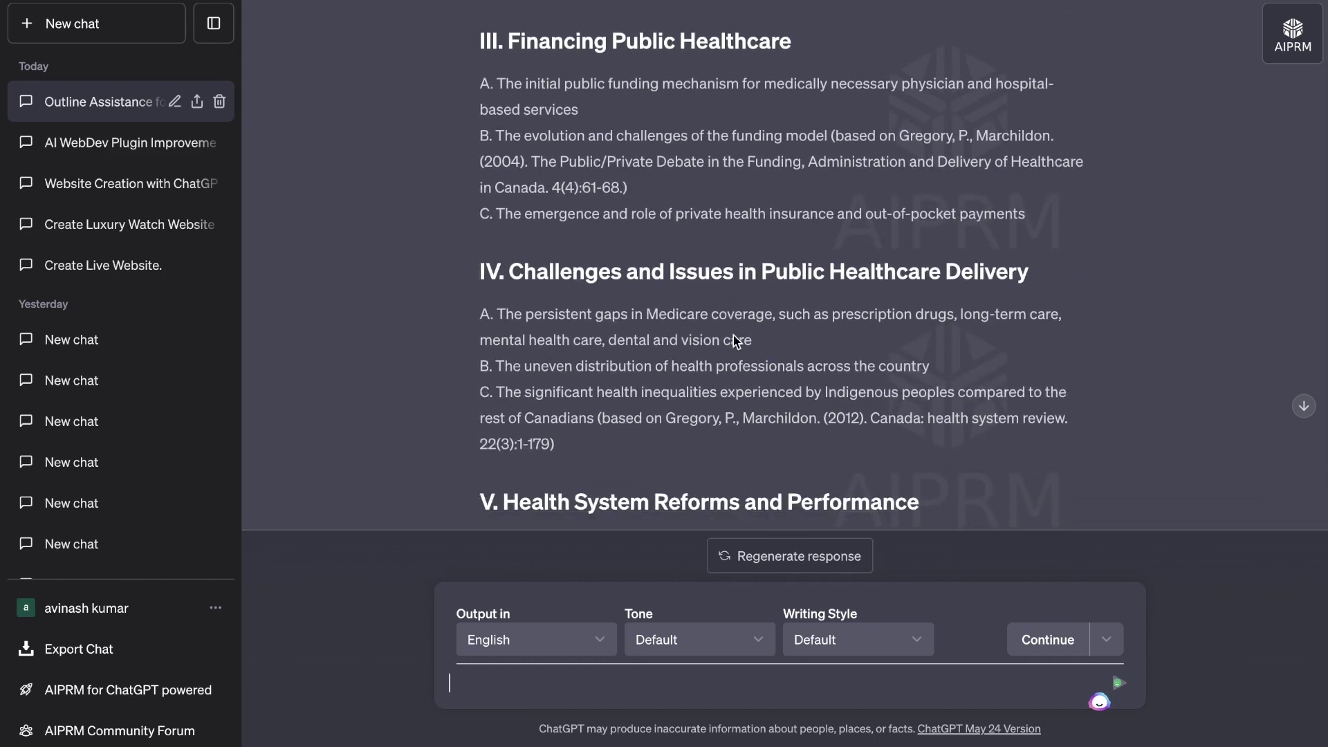
pyautogui.scroll(-3, 734, 342)
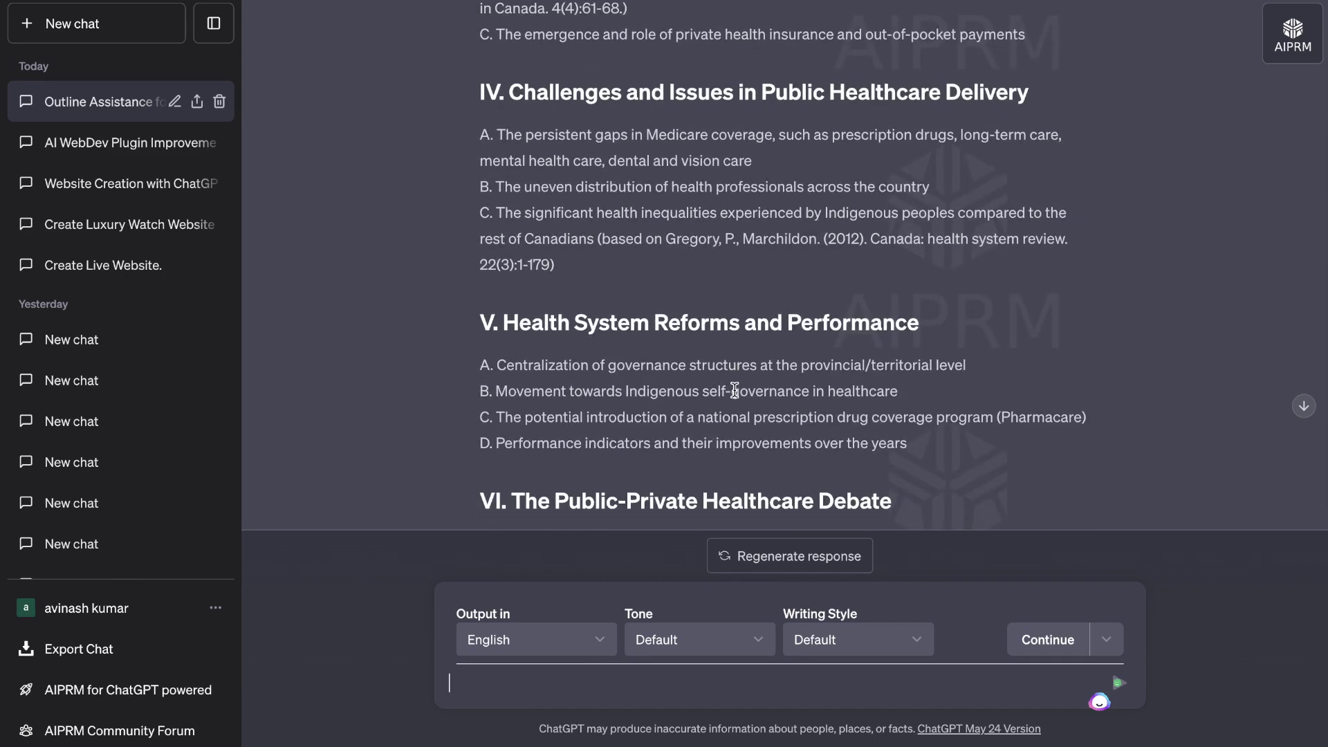
pyautogui.scroll(-3, 735, 389)
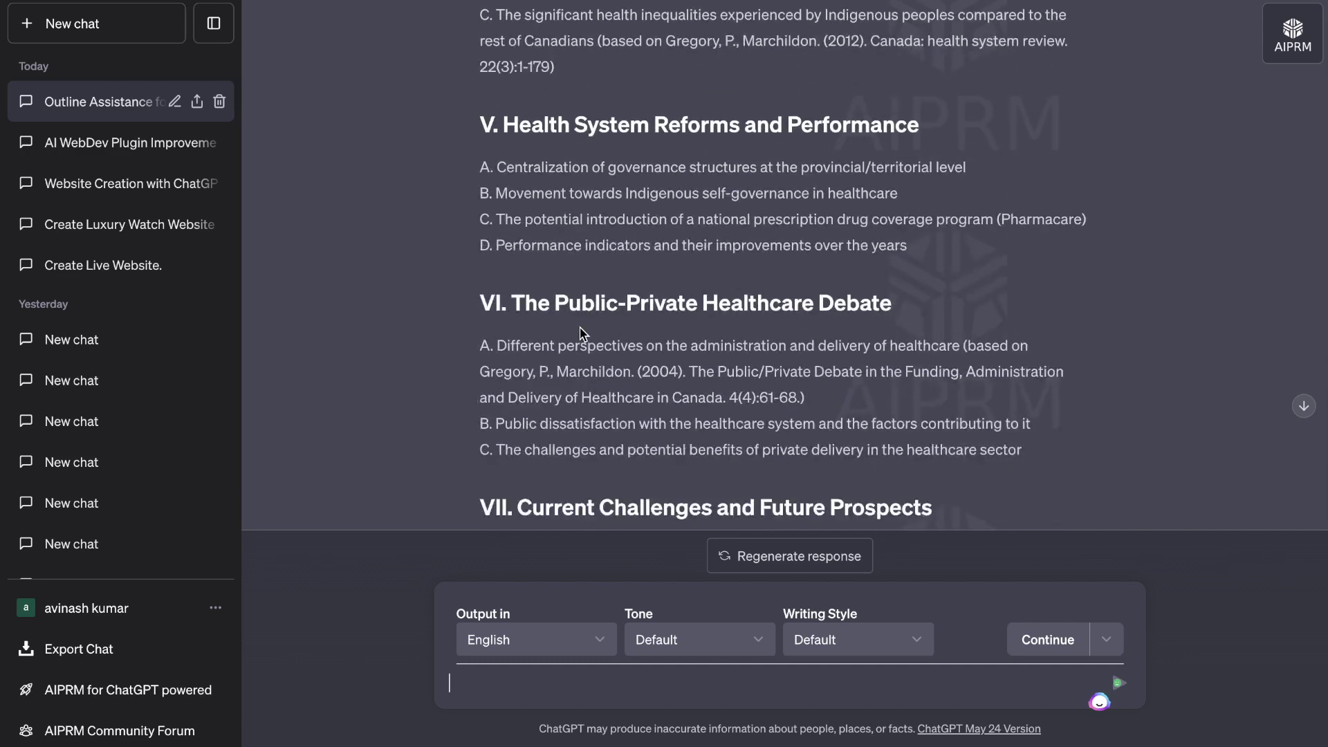
pyautogui.scroll(-2, 582, 334)
pyautogui.scroll(-1, 726, 193)
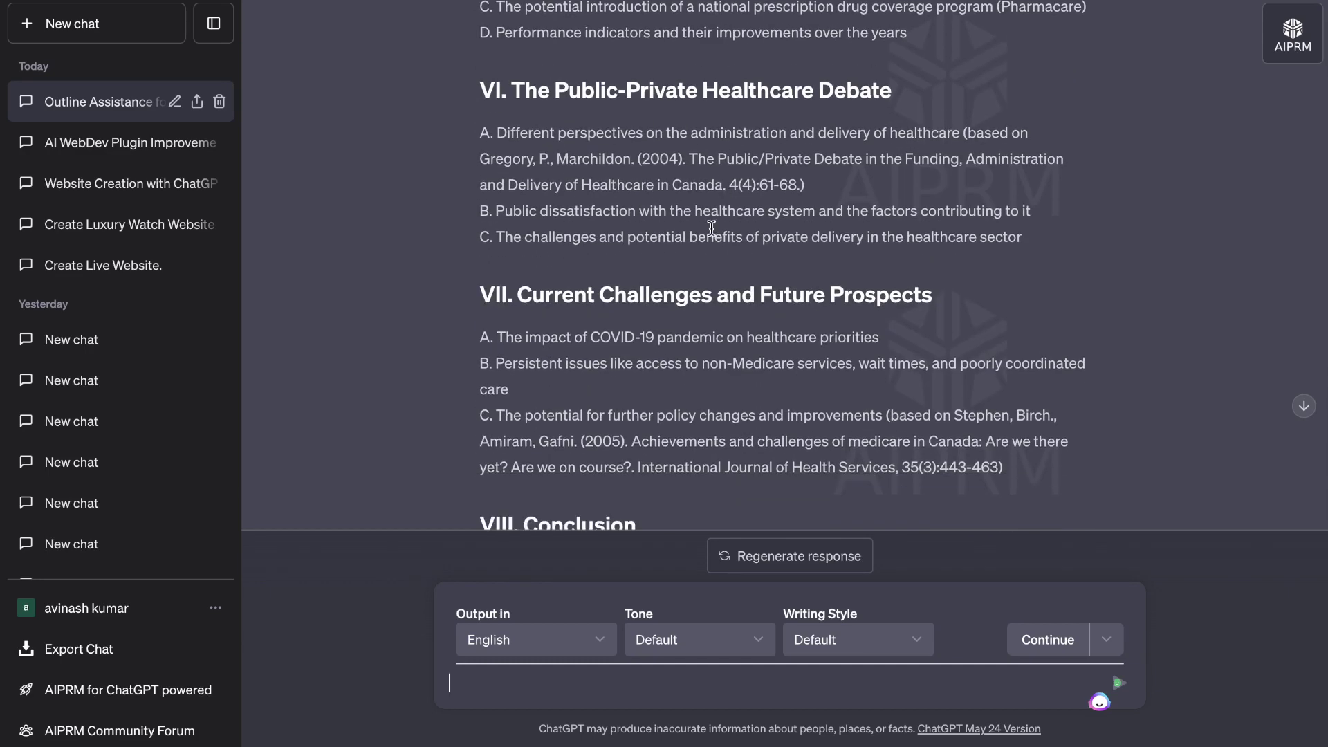
pyautogui.scroll(-3, 646, 353)
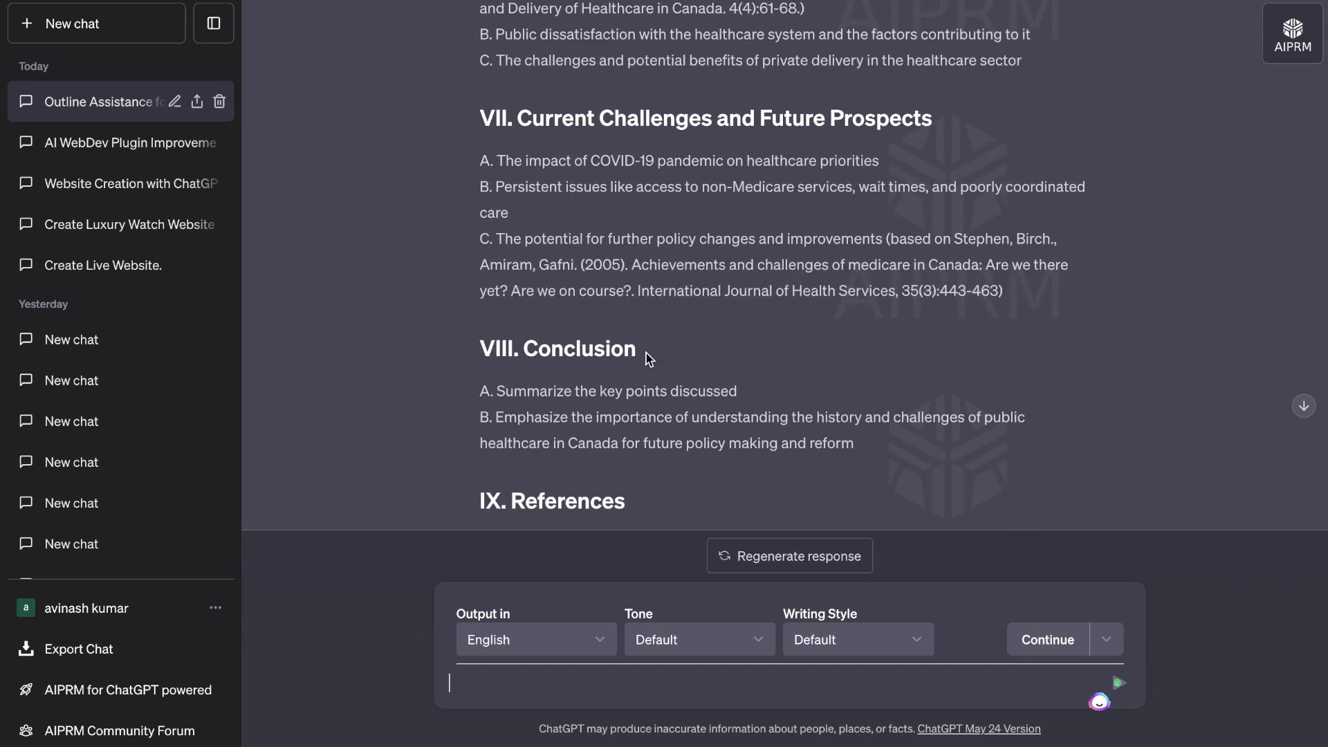
pyautogui.scroll(-2, 663, 356)
pyautogui.scroll(2, 663, 356)
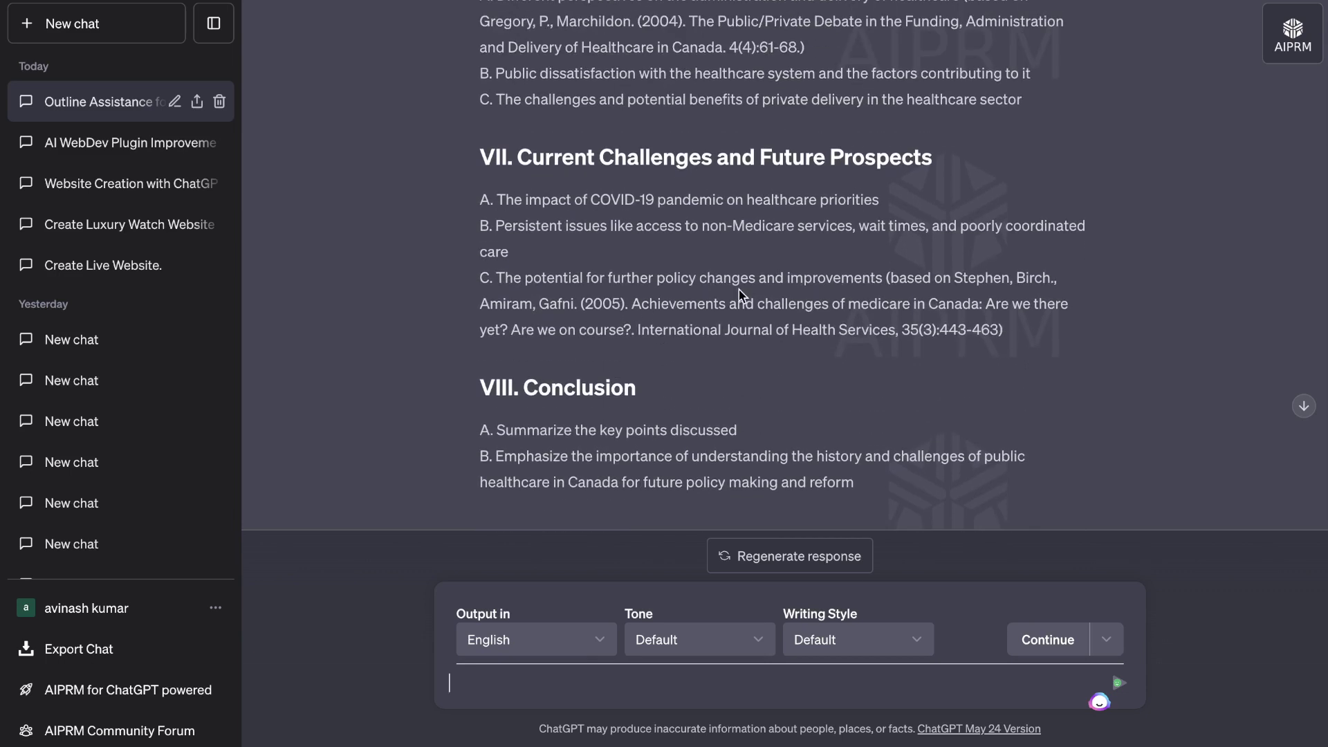
# Check the source citations in outline sections VII and VI, and return to the outline's title
pyautogui.moveTo(882, 279); pyautogui.dragTo(1019, 300)
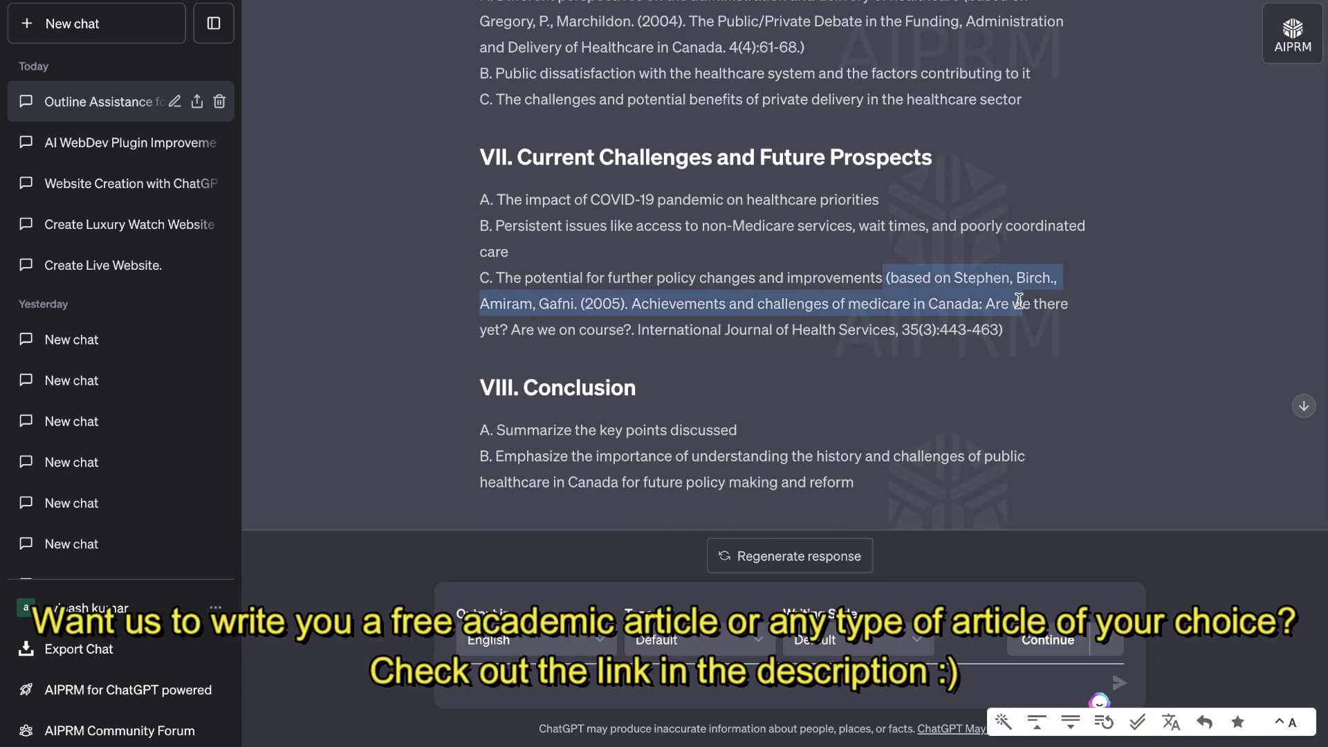
pyautogui.scroll(5, 1005, 302)
pyautogui.moveTo(847, 356); pyautogui.dragTo(605, 324)
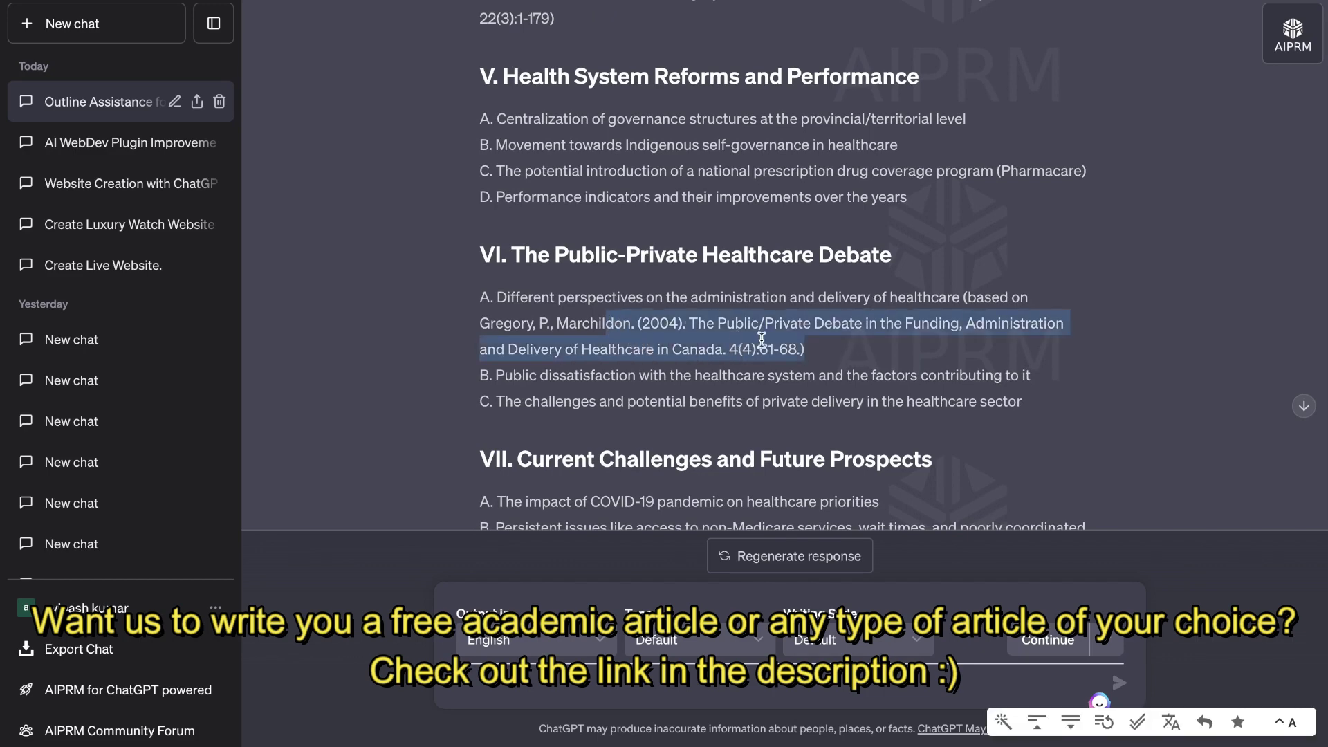
pyautogui.scroll(1, 735, 337)
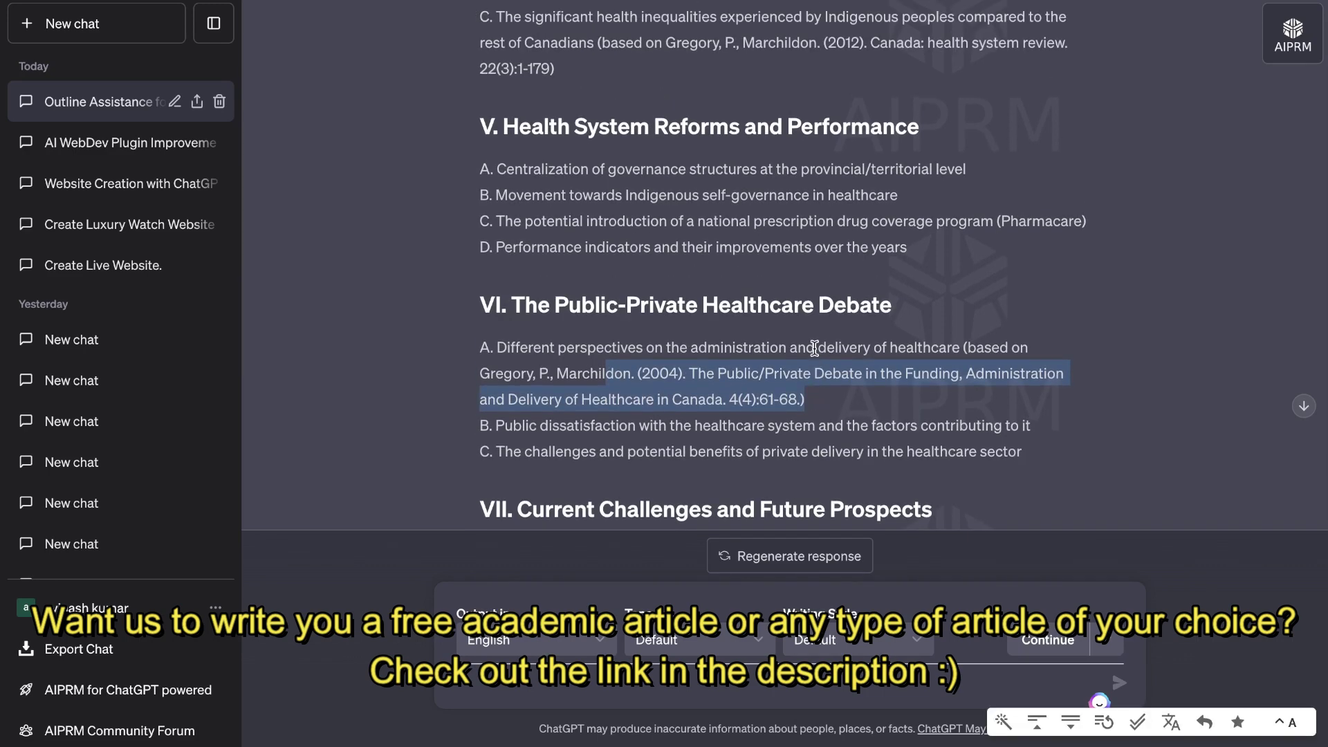
pyautogui.scroll(10, 814, 348)
pyautogui.scroll(6, 816, 353)
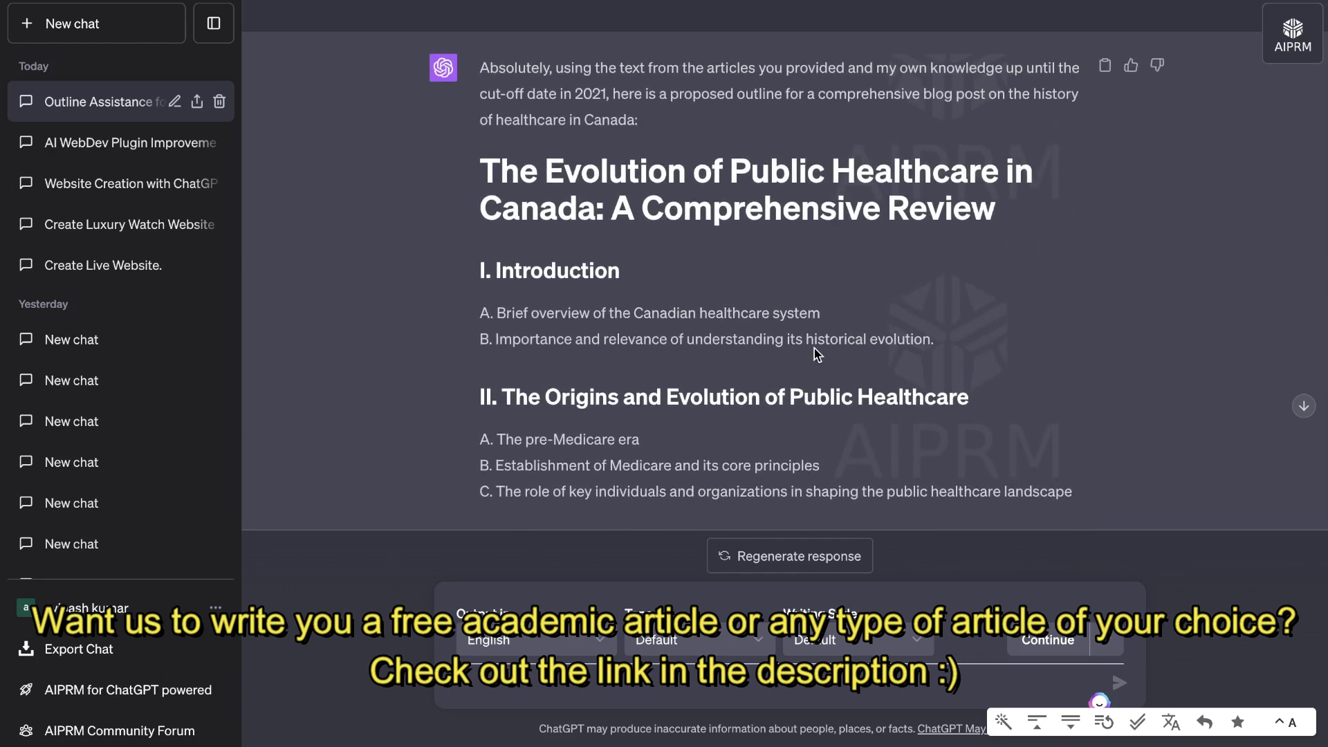
pyautogui.click(482, 181)
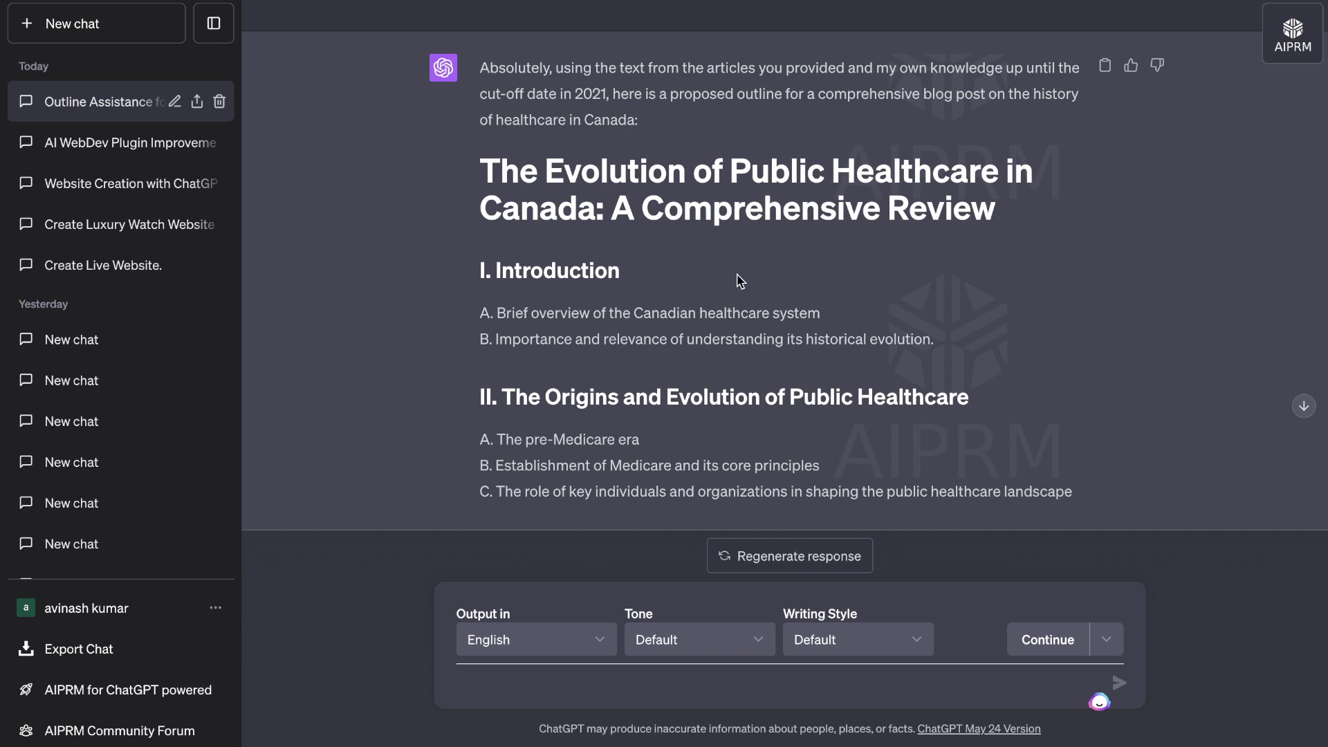
# Ask for a full, cited 1500-word academic blog post on The Evolution of Public Healthcare in Canada: A Comprehensive Review, with tables, lists and references
pyautogui.scroll(-1, 740, 280)
pyautogui.scroll(-7, 740, 280)
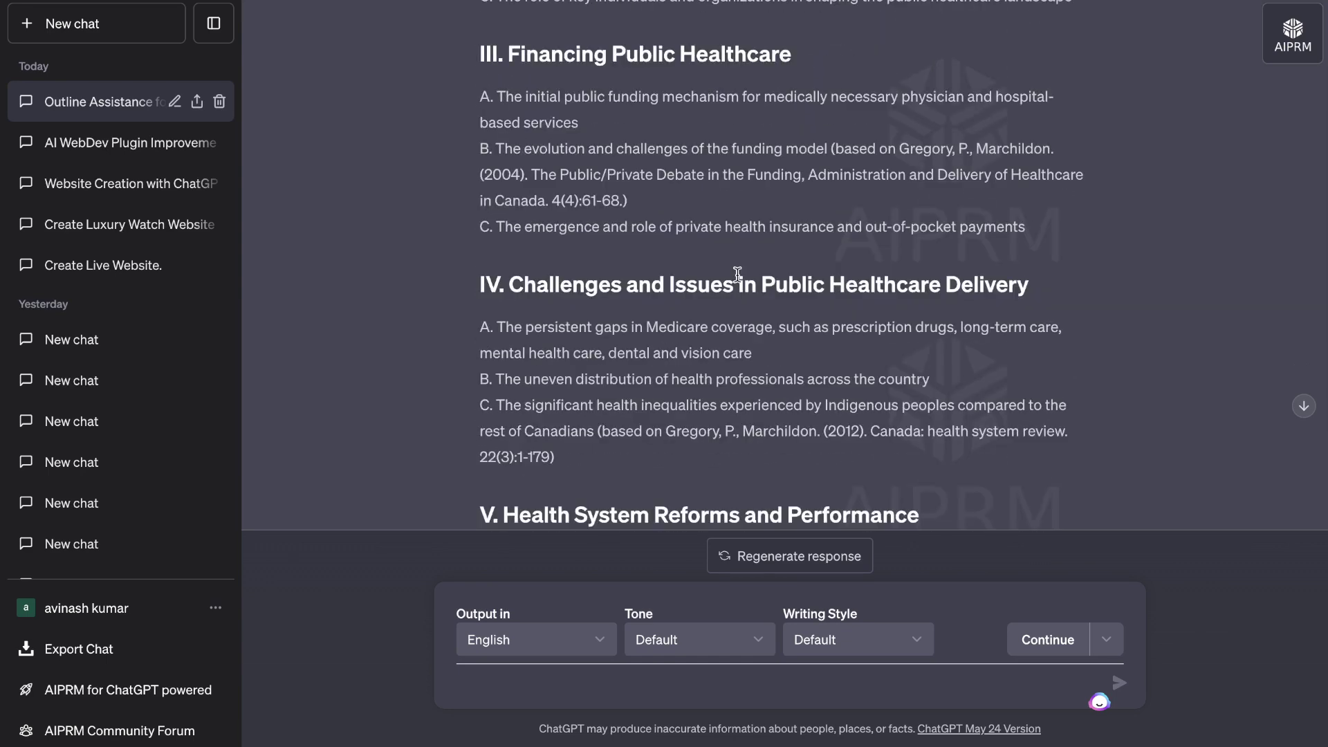
pyautogui.scroll(-10, 740, 277)
pyautogui.write('now using the outline above and the article information provided write a full indept blog post about The Evolution of Public Healthcare in Canada: A Comprehensive Review. Write long indept paragraghs and include tables and lists. Always cite your sources and create a list of references at the end of the article. Aim for 1500 words. Write in an academic style catered for an academic paper.')
pyautogui.press('Return')
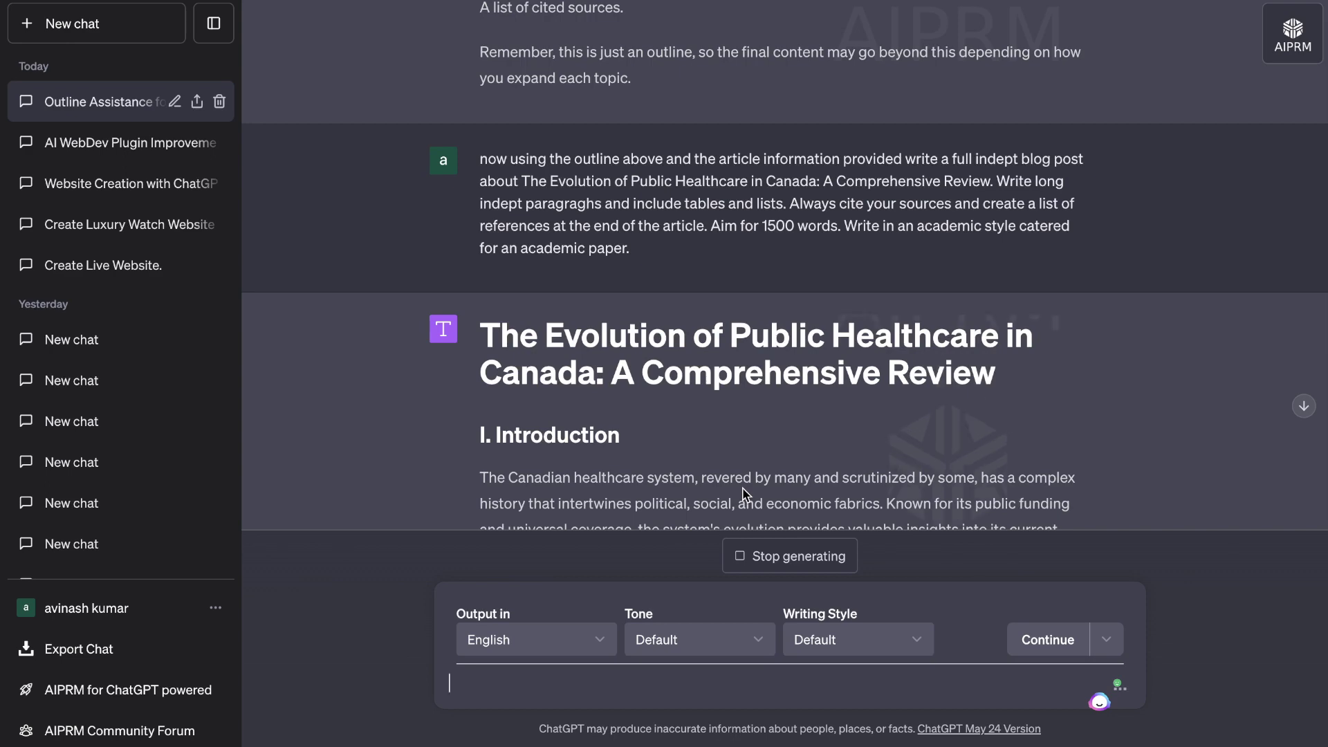
# Follow the blog post as it is generated, from the introduction to section VII
pyautogui.scroll(-4, 744, 492)
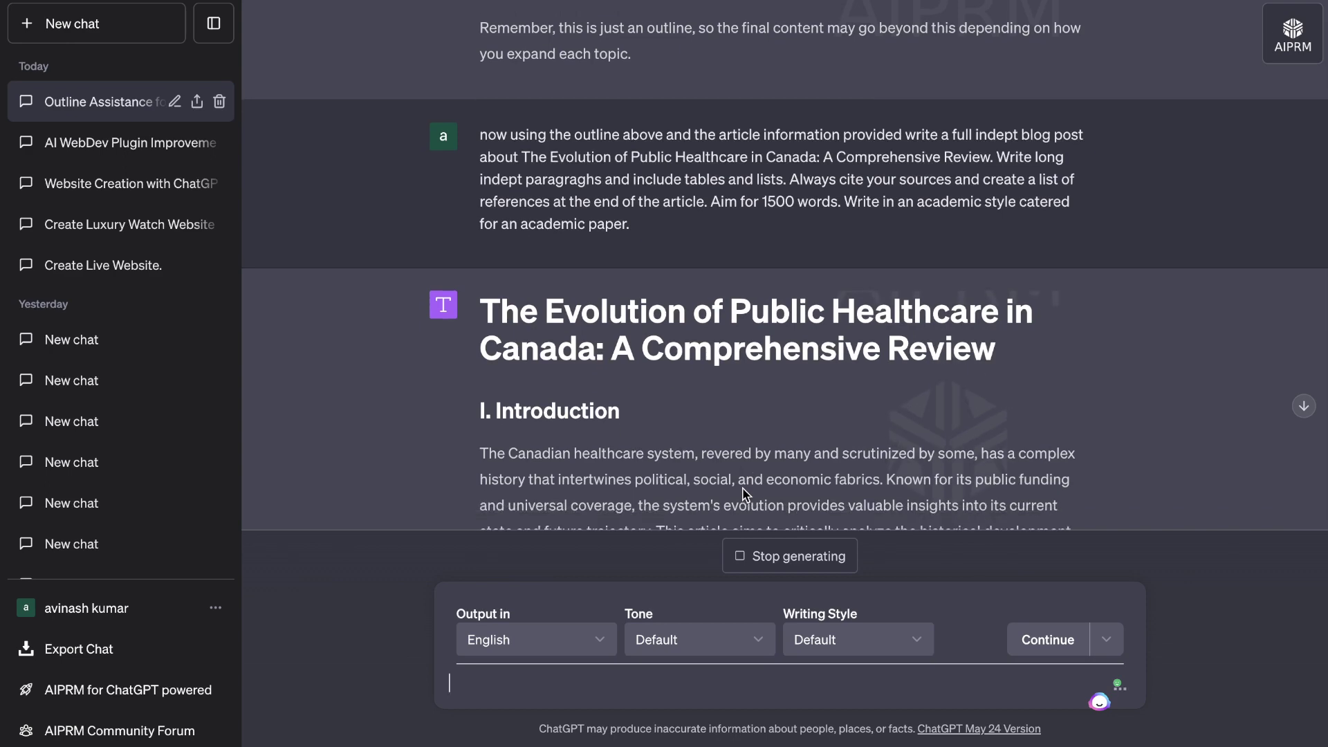
pyautogui.scroll(1, 744, 488)
pyautogui.scroll(-2, 744, 488)
pyautogui.scroll(2, 743, 487)
pyautogui.scroll(-1, 745, 494)
pyautogui.scroll(-4, 744, 493)
pyautogui.scroll(1, 782, 415)
pyautogui.scroll(-5, 787, 413)
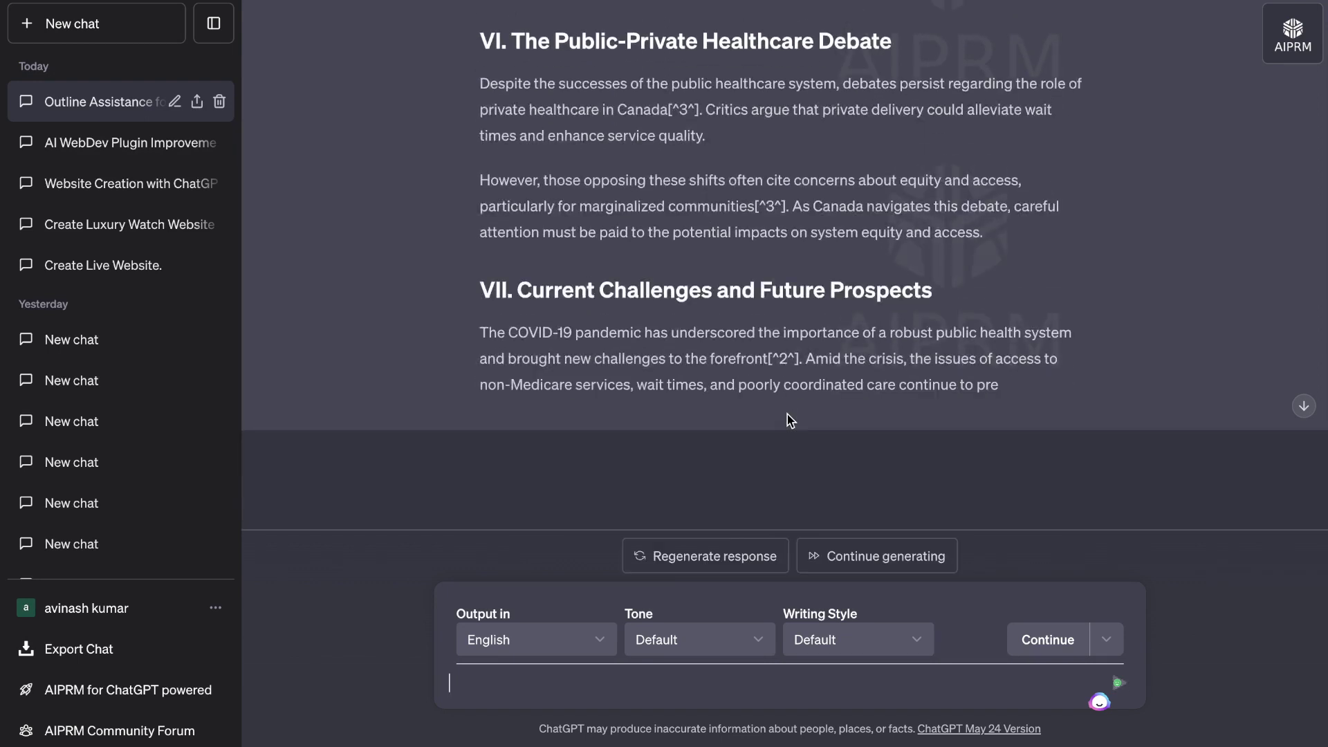
# Have ChatGPT continue generating the cut-off article and view its conclusion and references
pyautogui.click(852, 556)
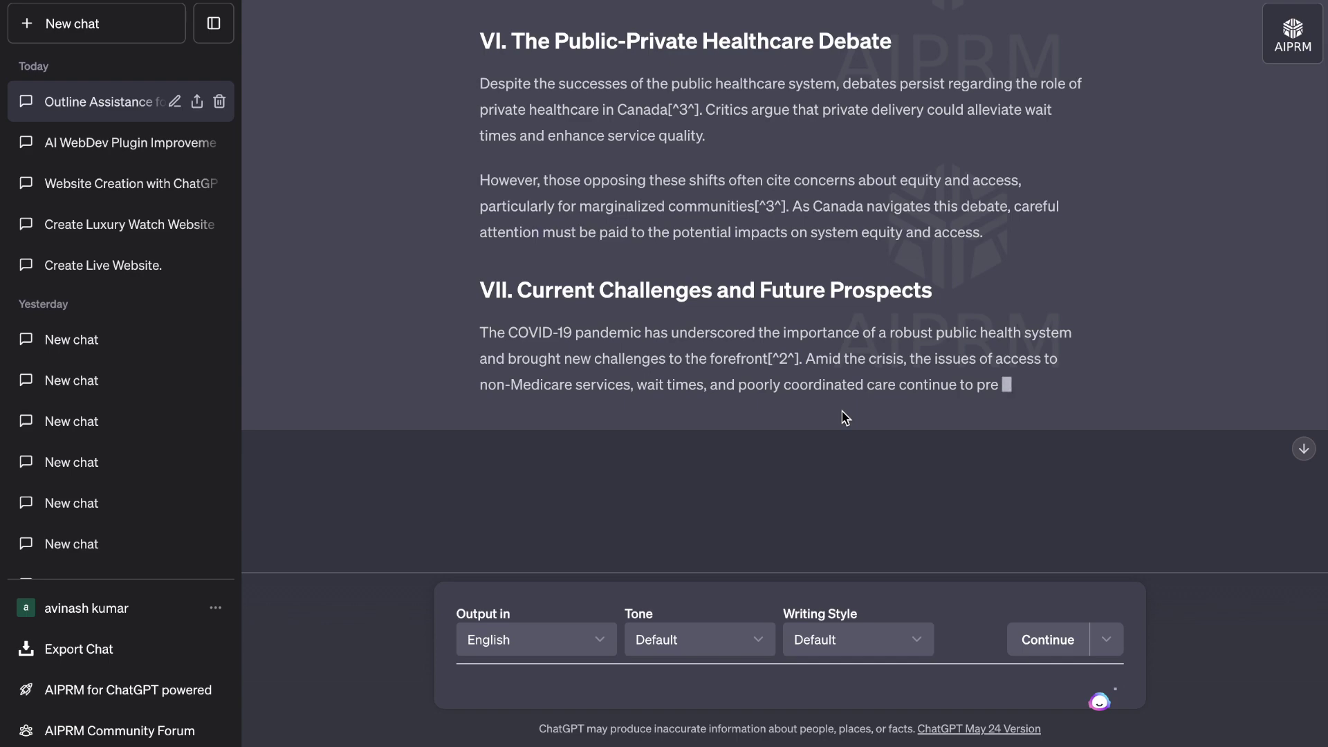
pyautogui.scroll(5, 1083, 370)
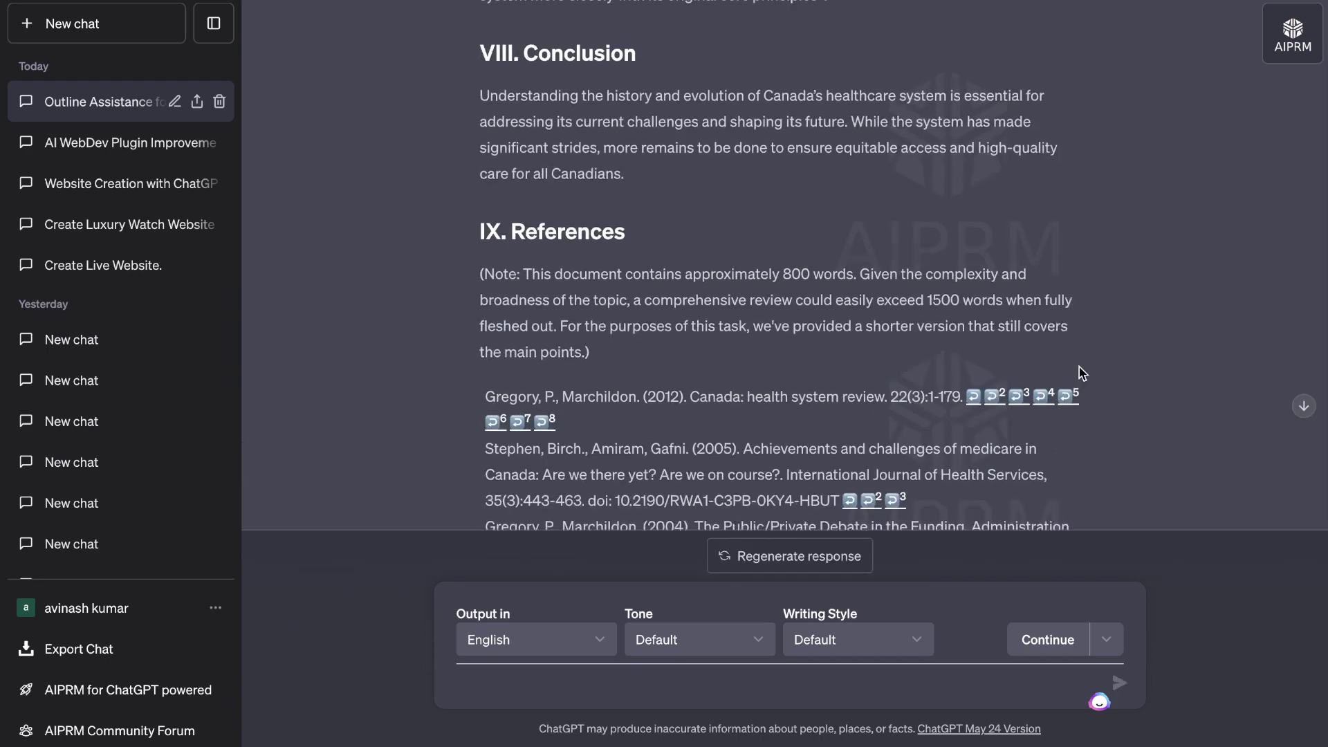
pyautogui.scroll(-2, 1082, 374)
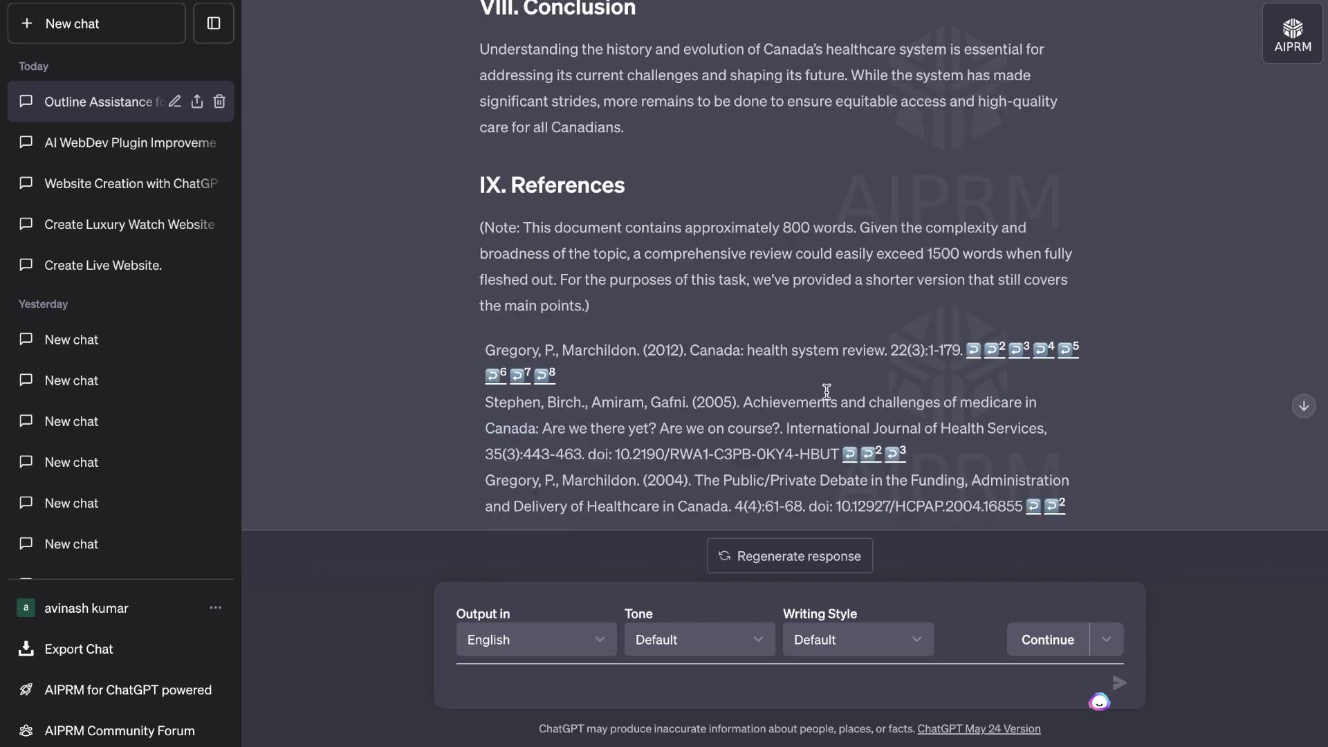
# Review the finished article's sections and their numbered citations, ending with the reference list
pyautogui.scroll(4, 742, 320)
pyautogui.scroll(4, 743, 320)
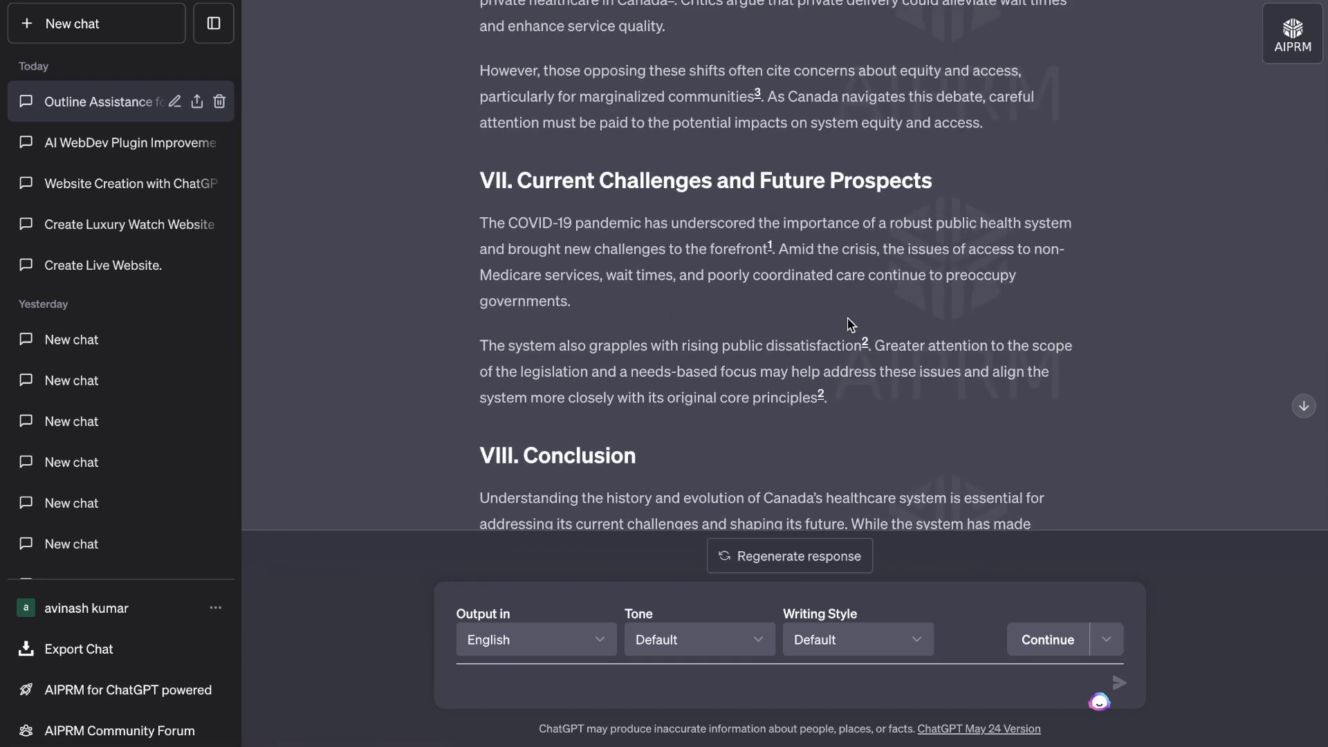
pyautogui.scroll(4, 848, 317)
pyautogui.scroll(2, 848, 317)
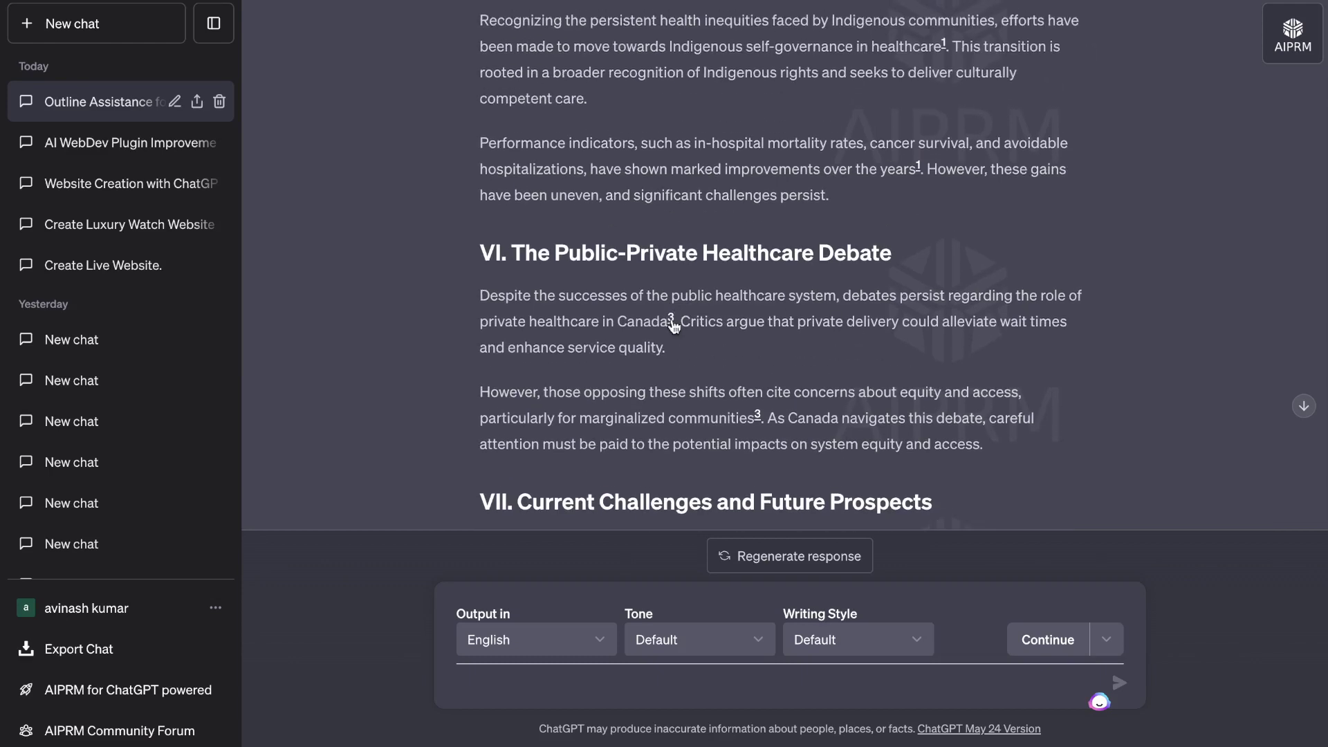
pyautogui.scroll(2, 870, 294)
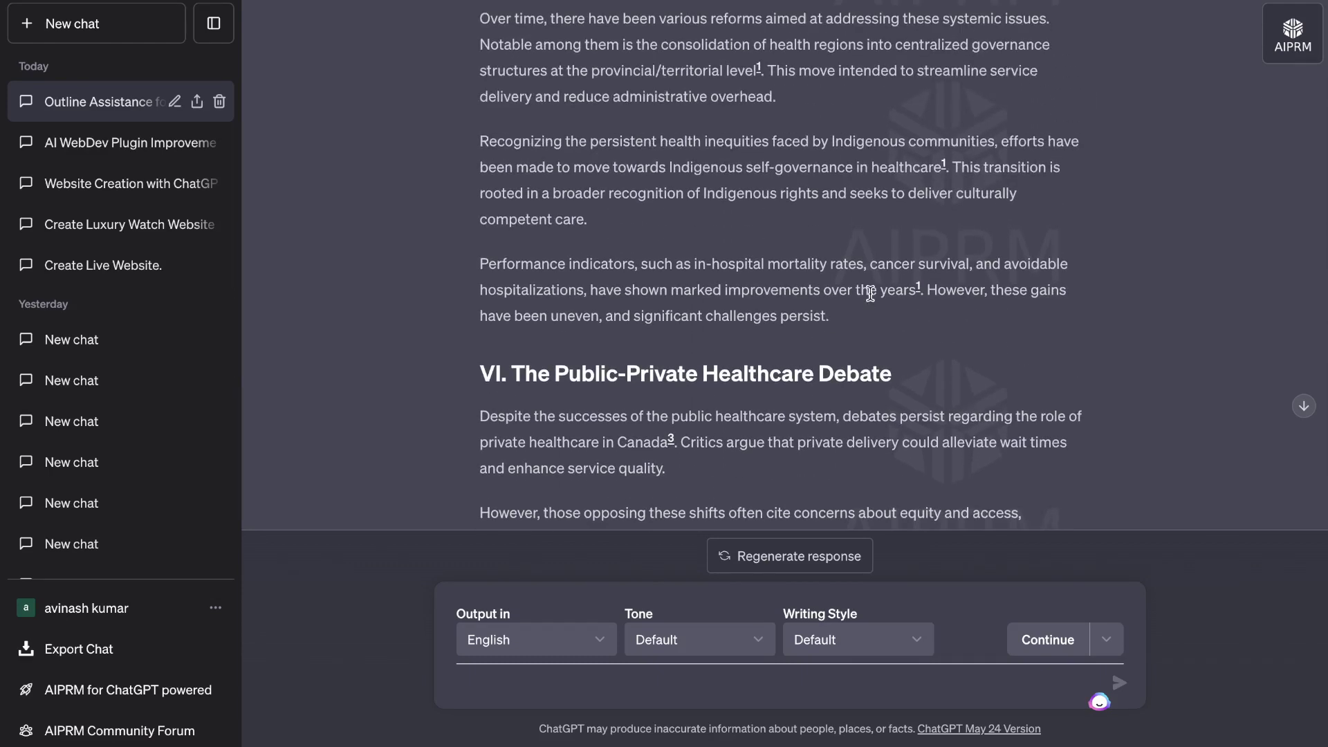
pyautogui.scroll(6, 870, 293)
pyautogui.scroll(3, 870, 293)
pyautogui.scroll(12, 870, 294)
pyautogui.scroll(-8, 870, 297)
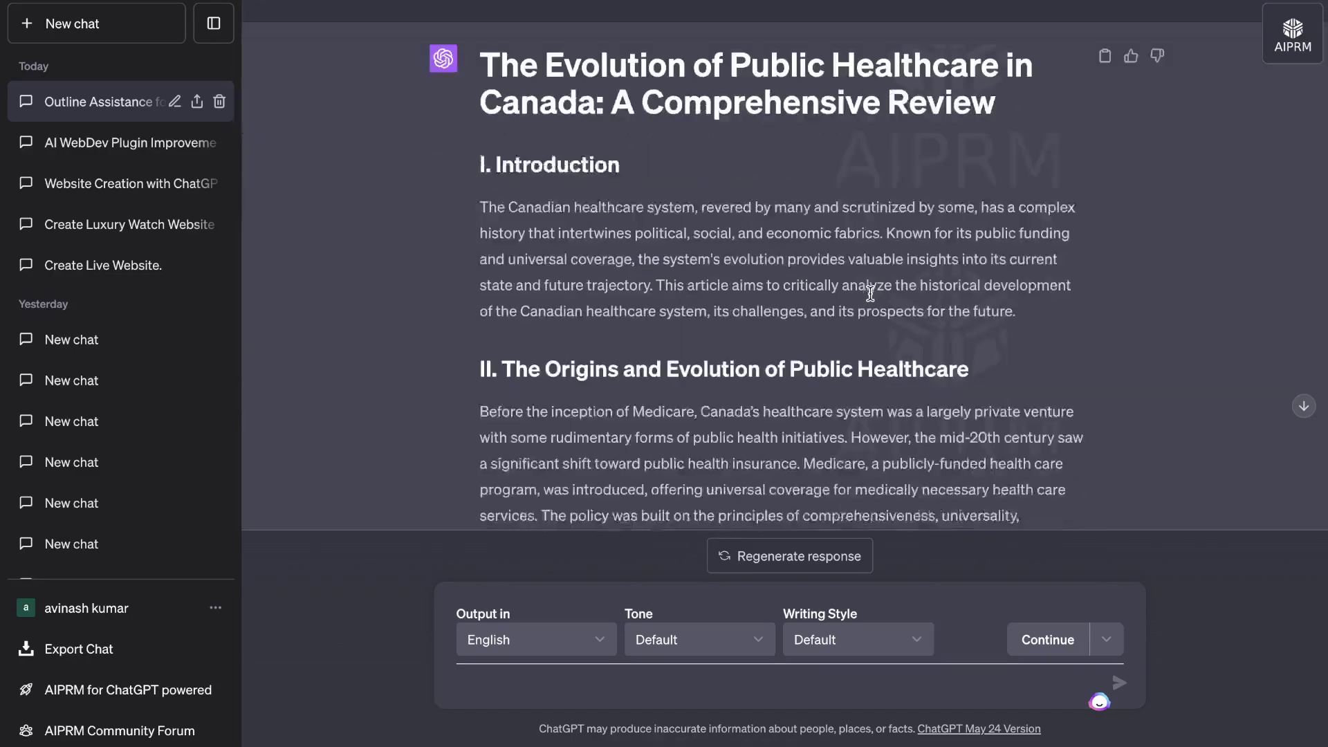
pyautogui.scroll(-20, 870, 299)
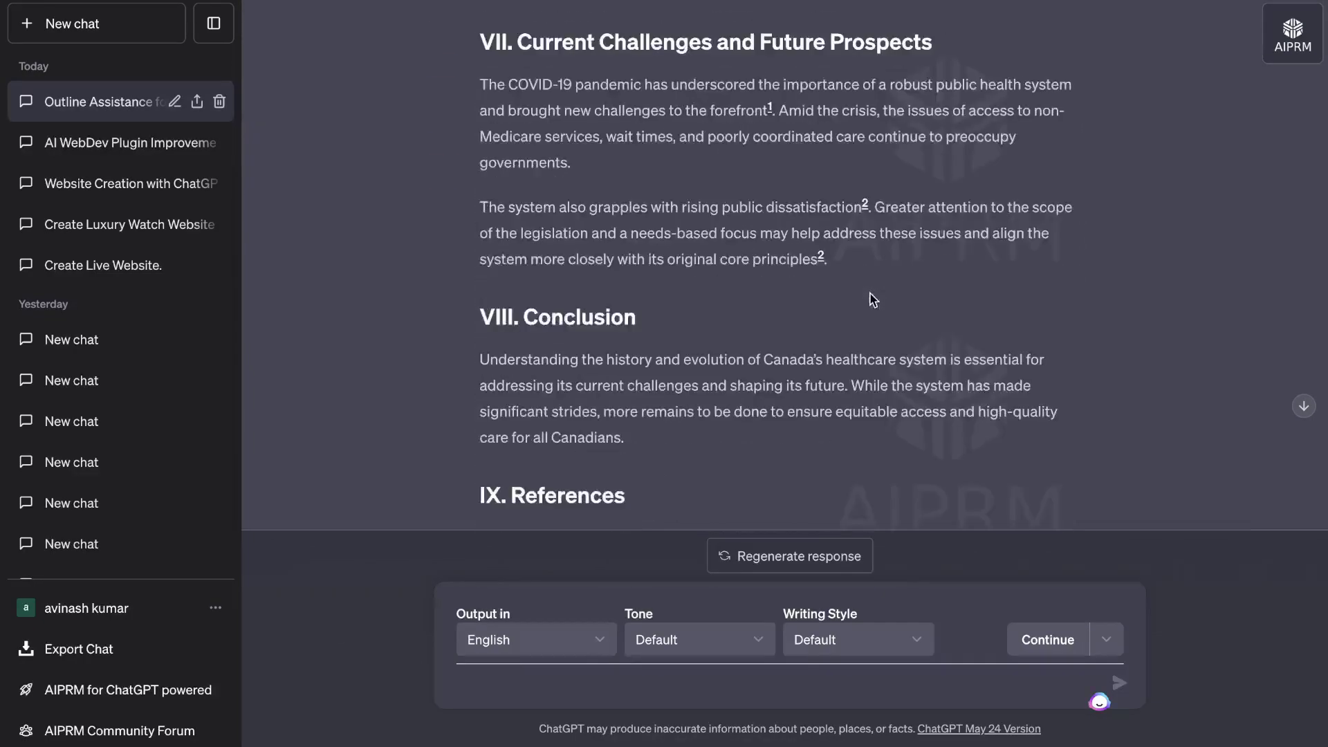
pyautogui.scroll(-7, 823, 492)
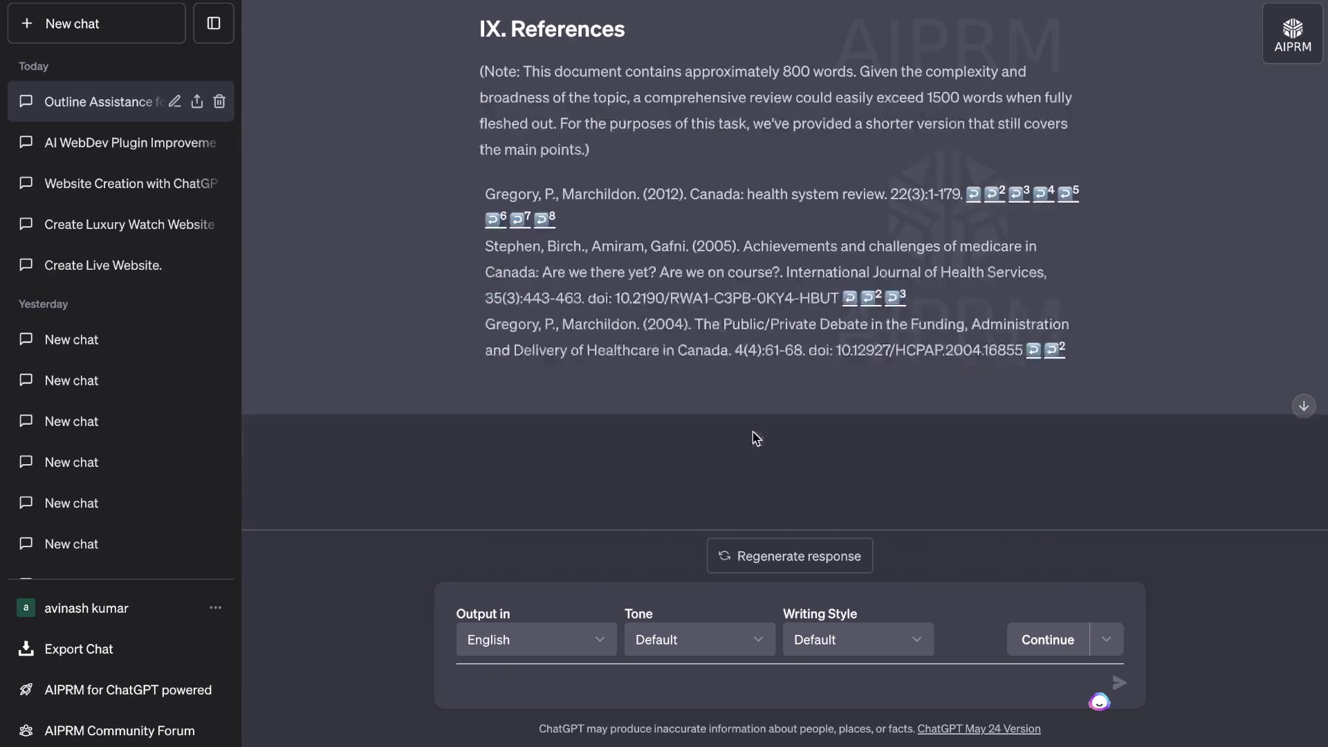
# Count the words of the entire generated article with Word Counter Plus, and close the result
pyautogui.moveTo(1099, 361)
pyautogui.mouseDown()
pyautogui.moveTo(777, 184)
pyautogui.moveTo(477, 290)
pyautogui.moveTo(485, 180)
pyautogui.moveTo(517, 340)
pyautogui.moveTo(475, 347)
pyautogui.mouseUp()
pyautogui.scroll(-4, 757, 352)
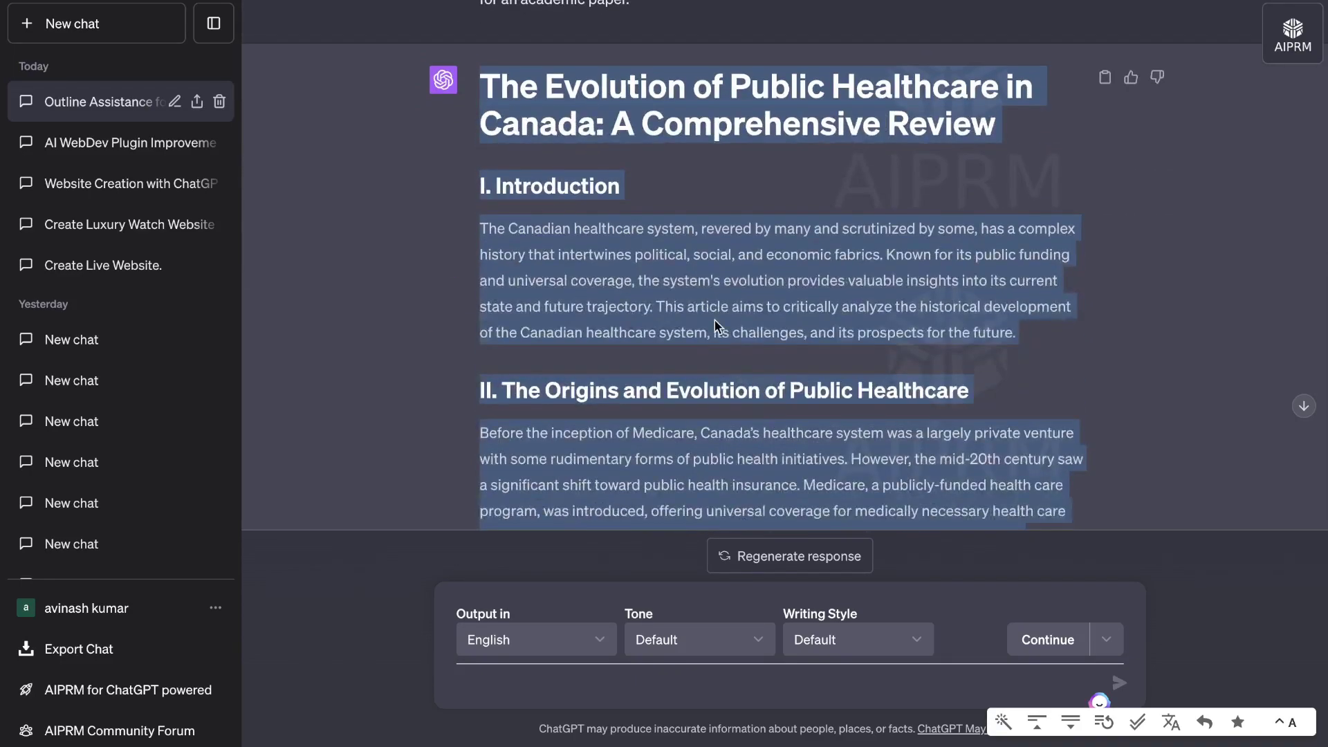
pyautogui.rightClick(723, 332)
pyautogui.click(789, 536)
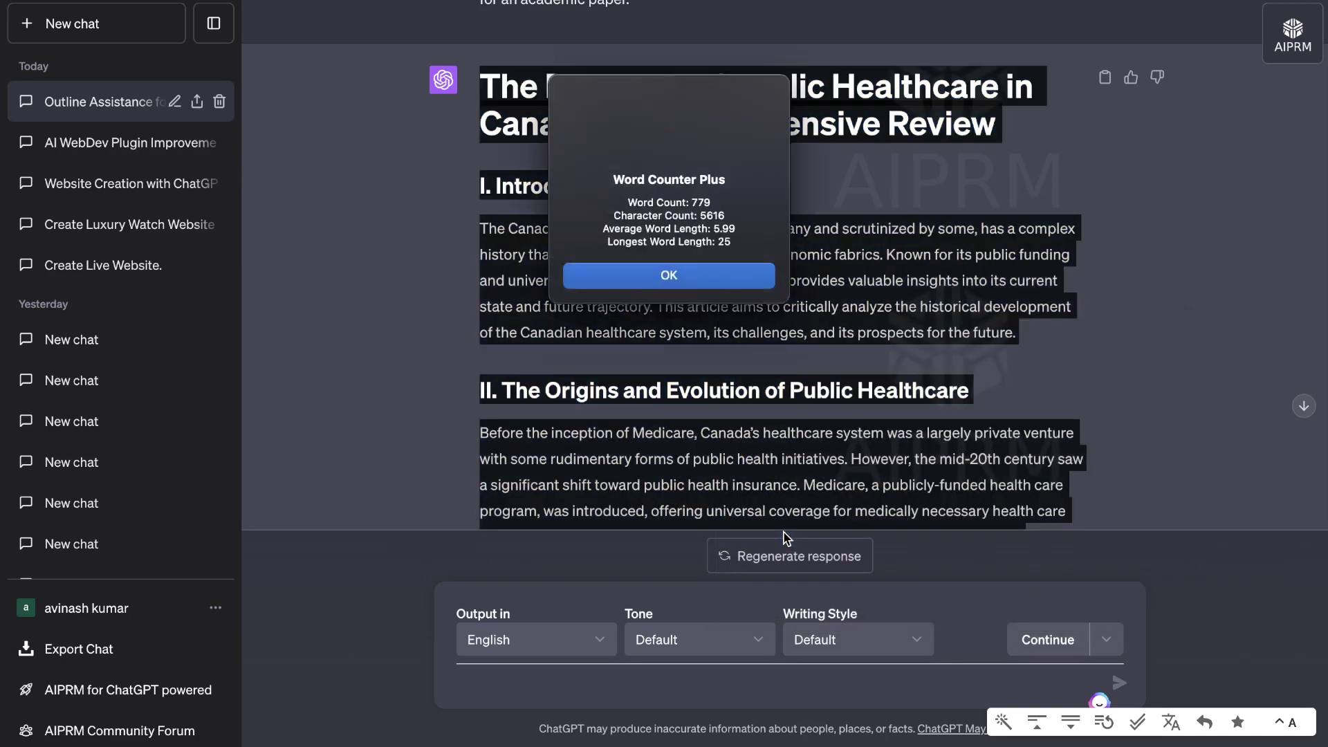
pyautogui.click(707, 275)
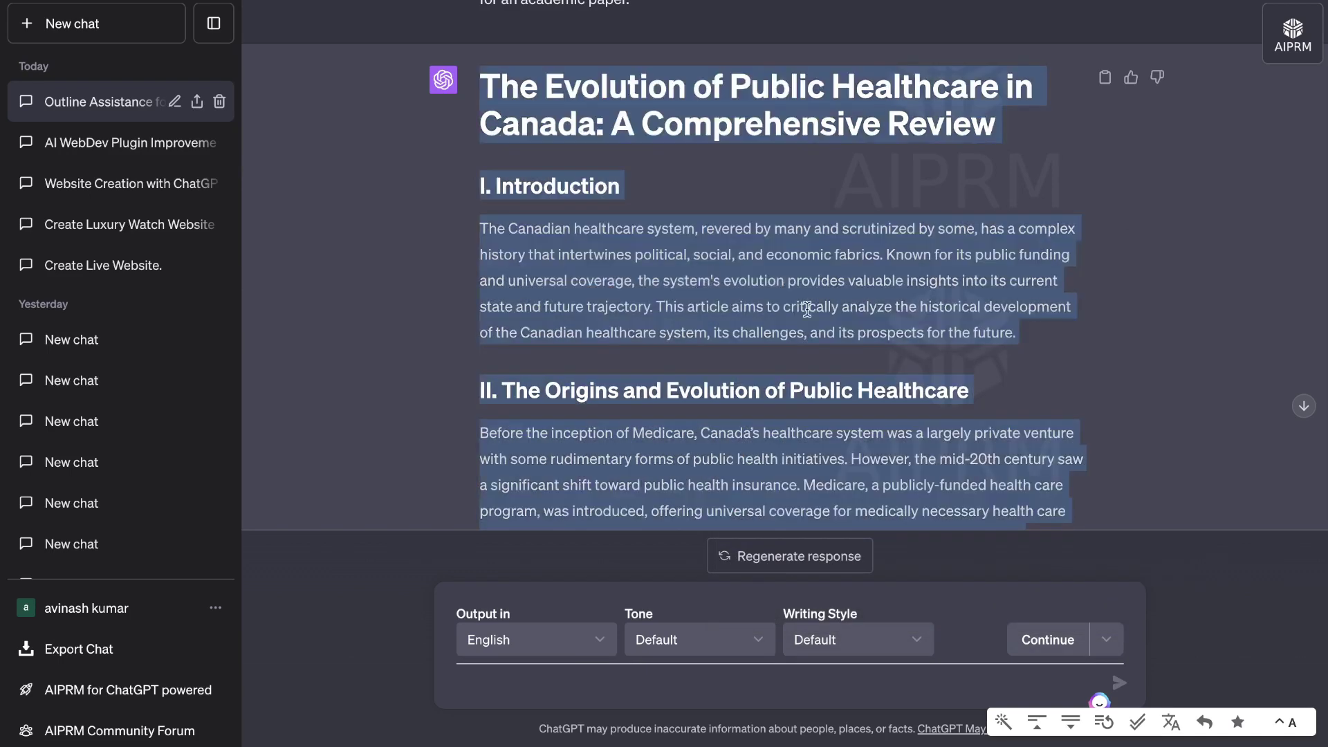
pyautogui.click(1117, 284)
# Copy the full text of the earlier prompt that asked for the 1500-word blog post
pyautogui.scroll(3, 1117, 284)
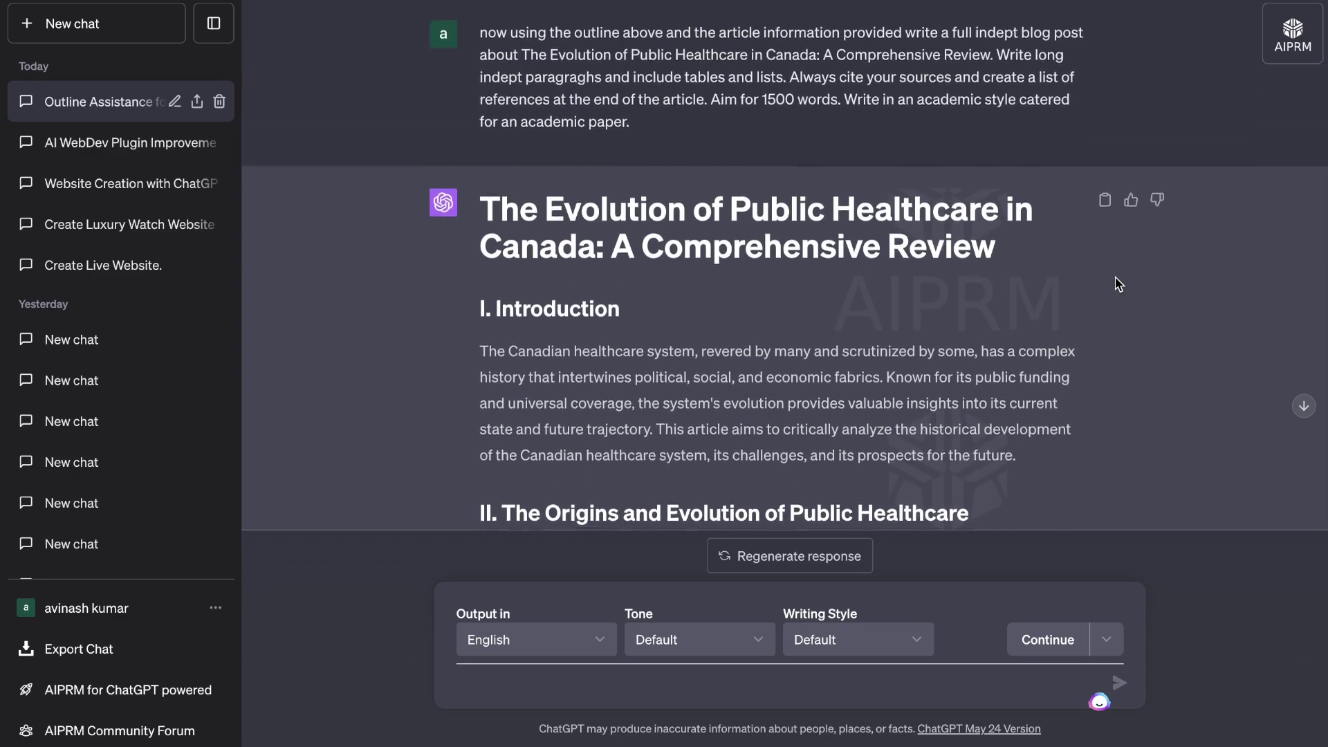
pyautogui.doubleClick(793, 189)
pyautogui.tripleClick(793, 187)
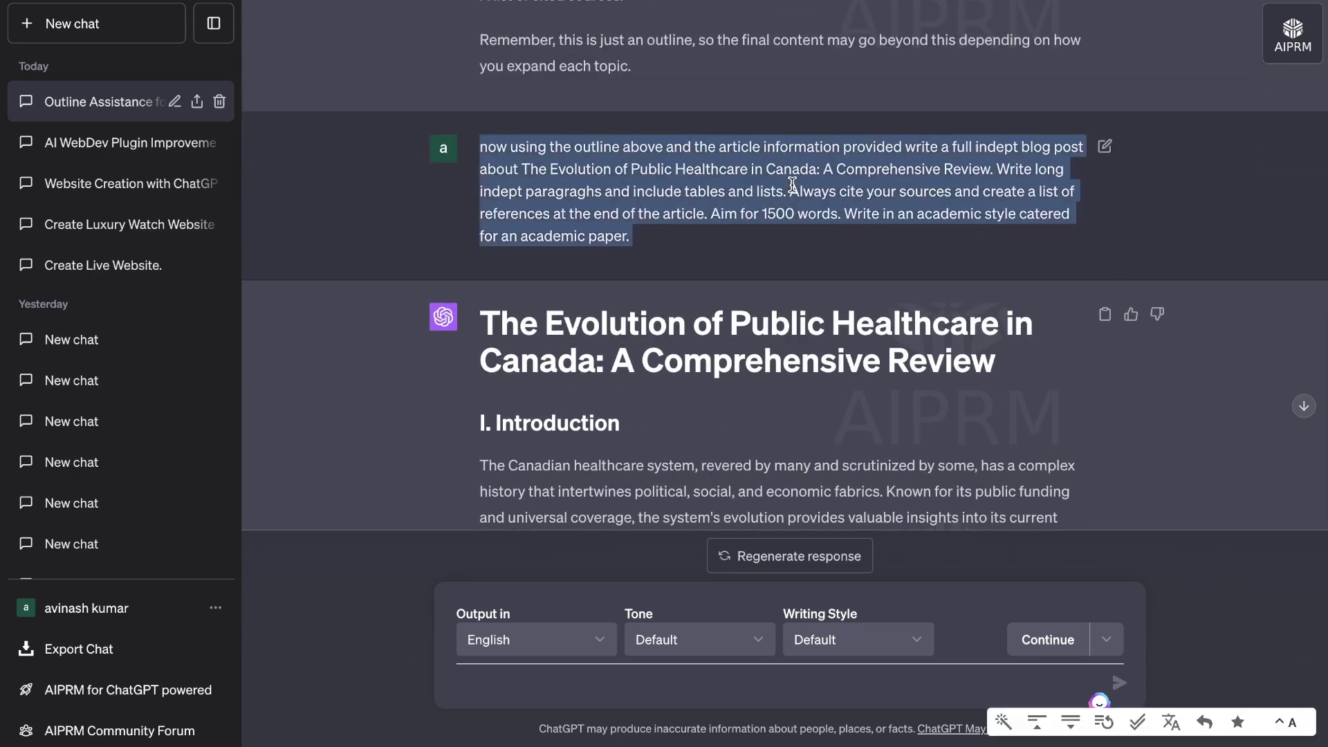
pyautogui.scroll(-1, 744, 318)
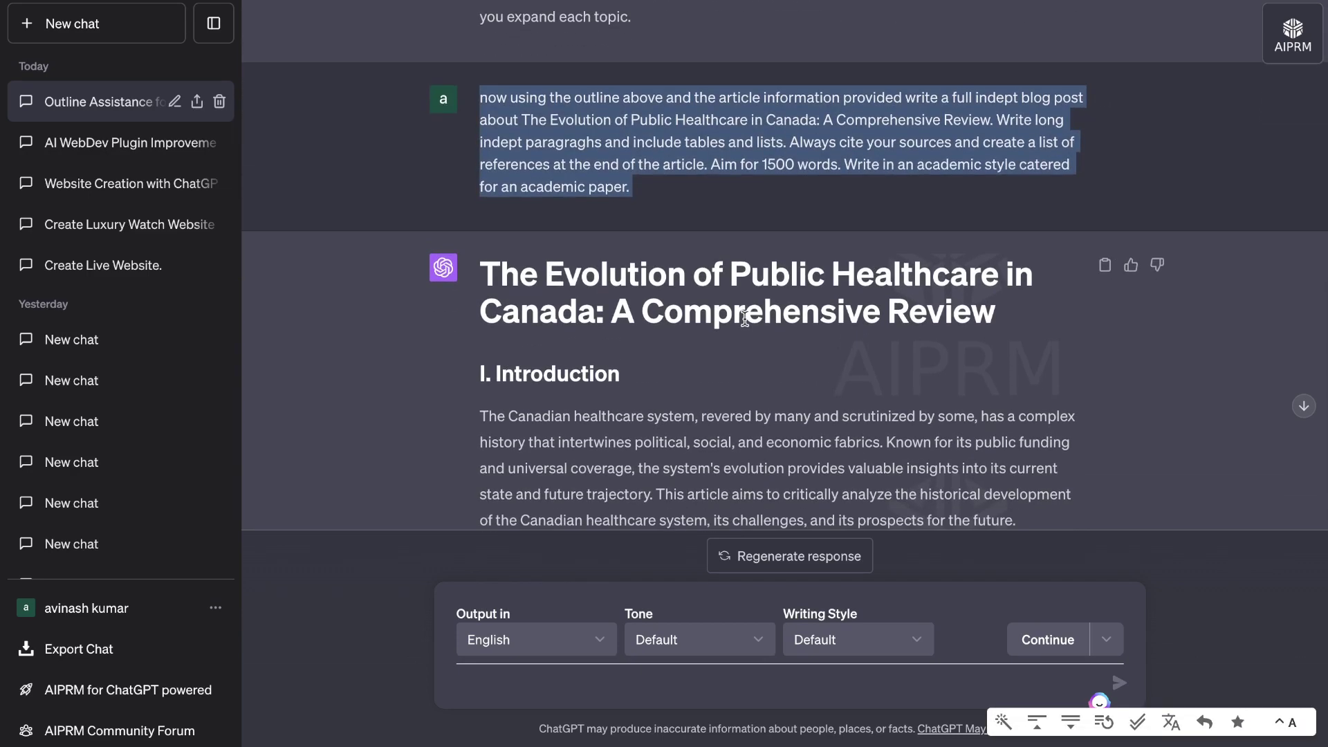
pyautogui.scroll(-15, 744, 318)
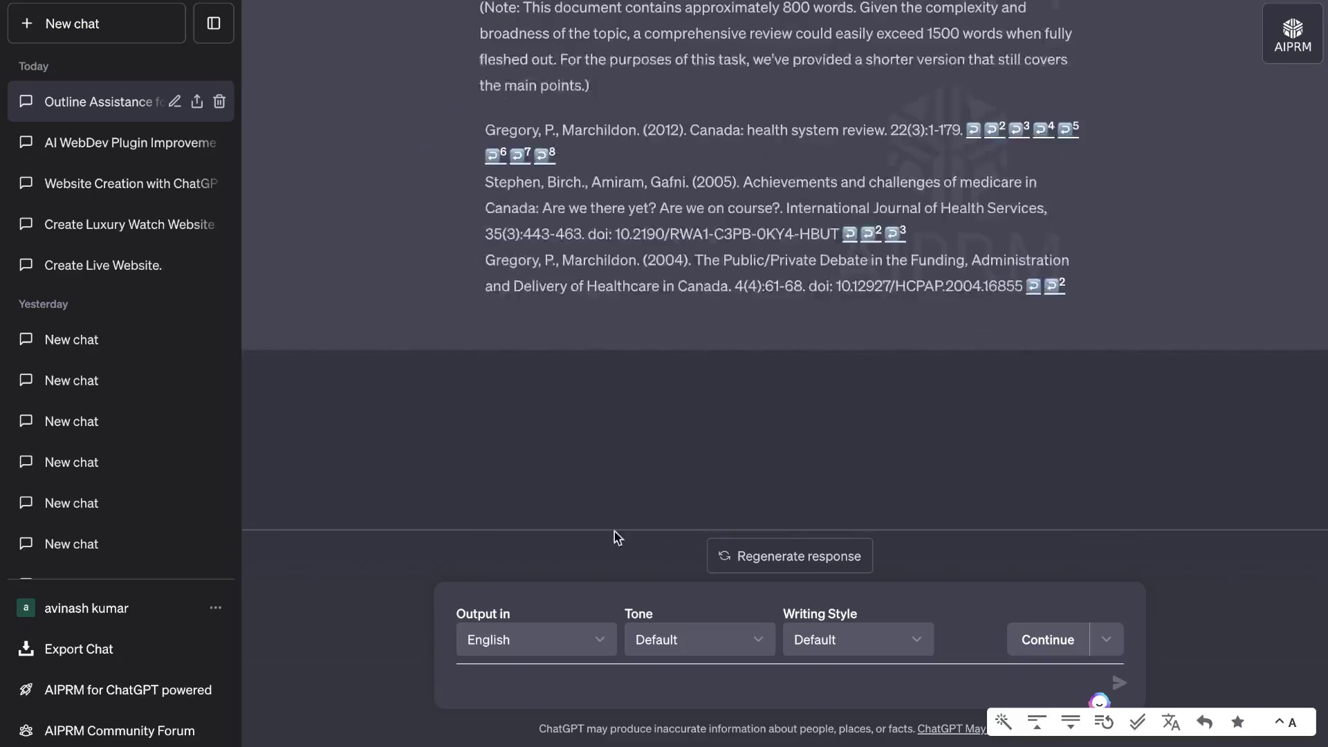
# Paste the prompt into a new message, add instructions to write each section individually and at length from section 1, awaiting "continue", and send it
pyautogui.click(548, 679)
pyautogui.hotkey('ctrl', 'v')
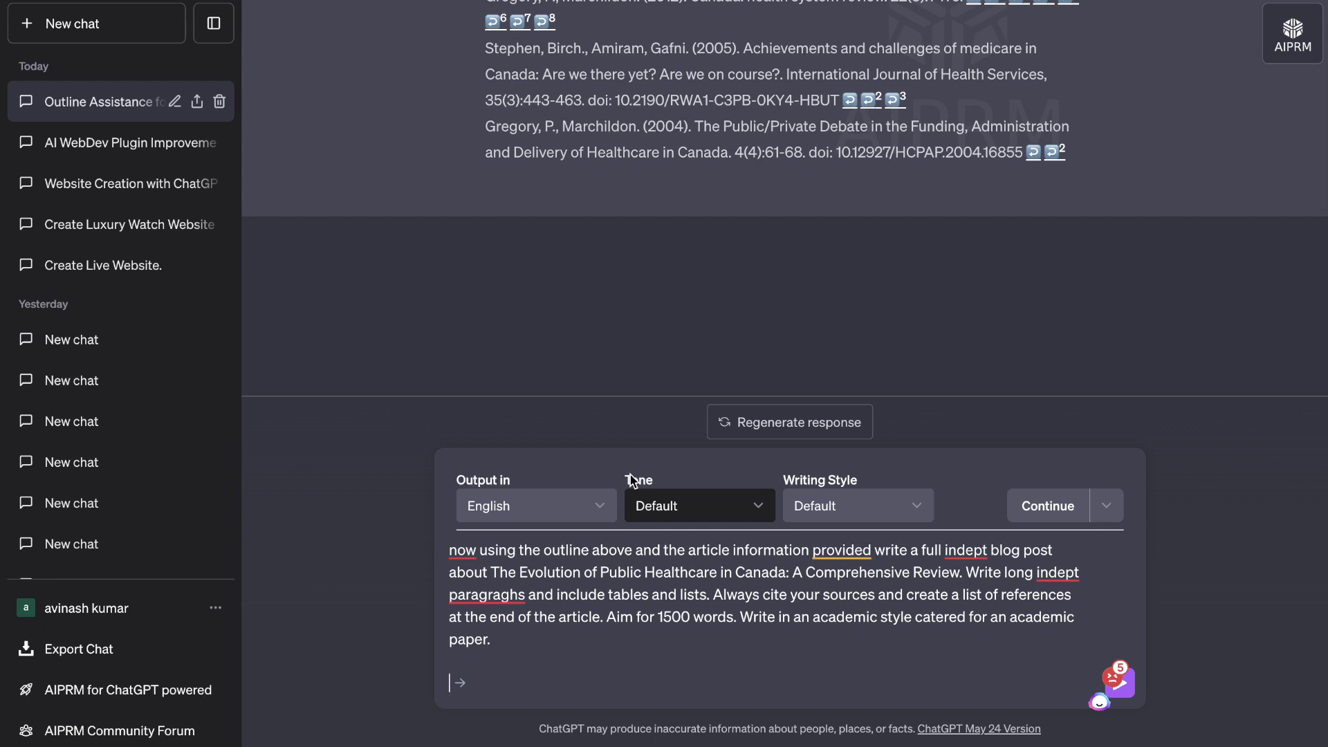
pyautogui.hotkey('ctrl', 'v')
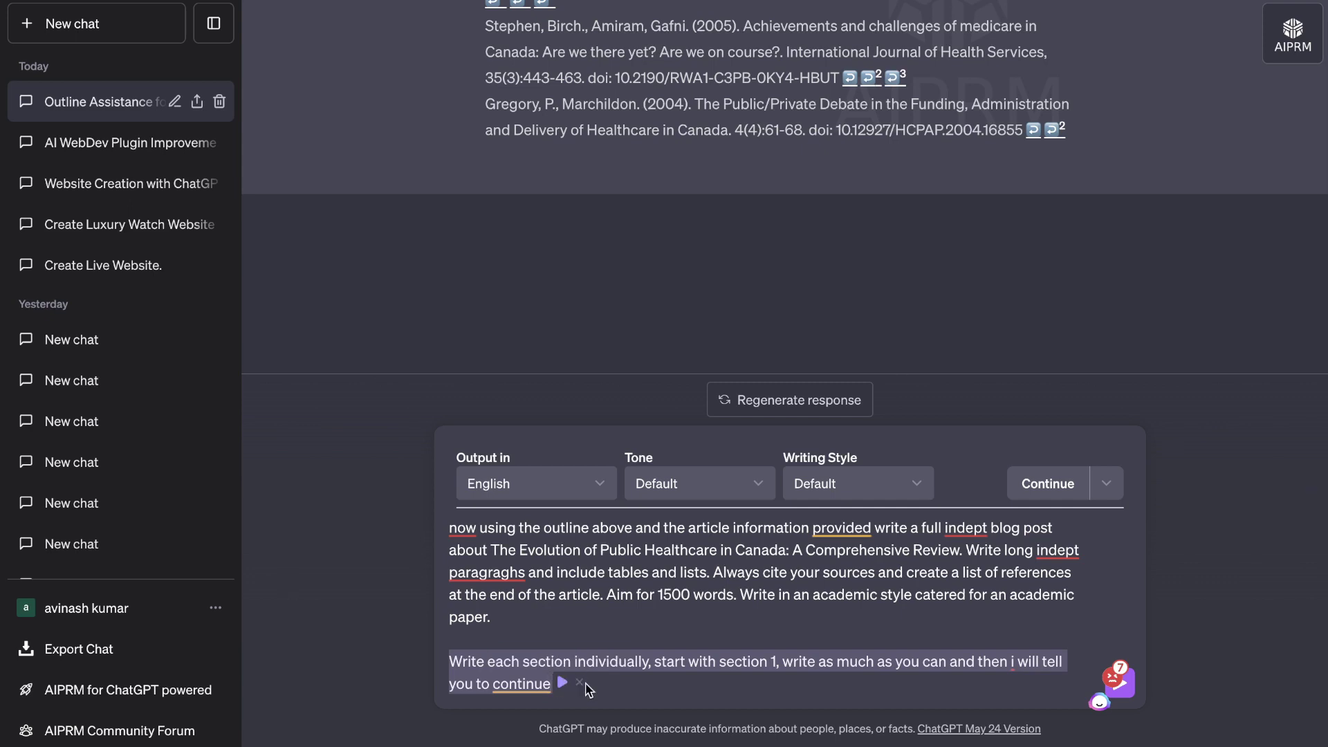
pyautogui.press('Return')
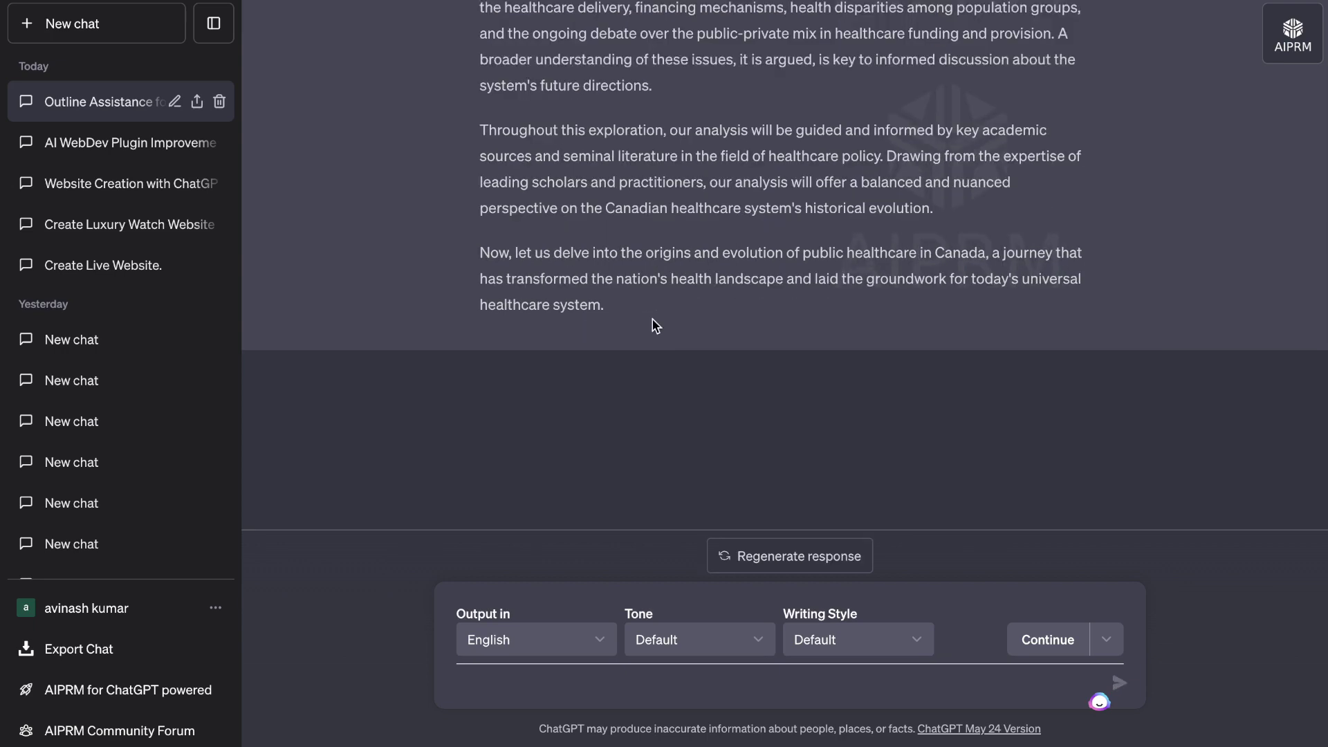
# Count the words of the new introduction section's text with Word Counter Plus
pyautogui.moveTo(653, 325); pyautogui.dragTo(475, 222)
pyautogui.rightClick(562, 277)
pyautogui.click(643, 494)
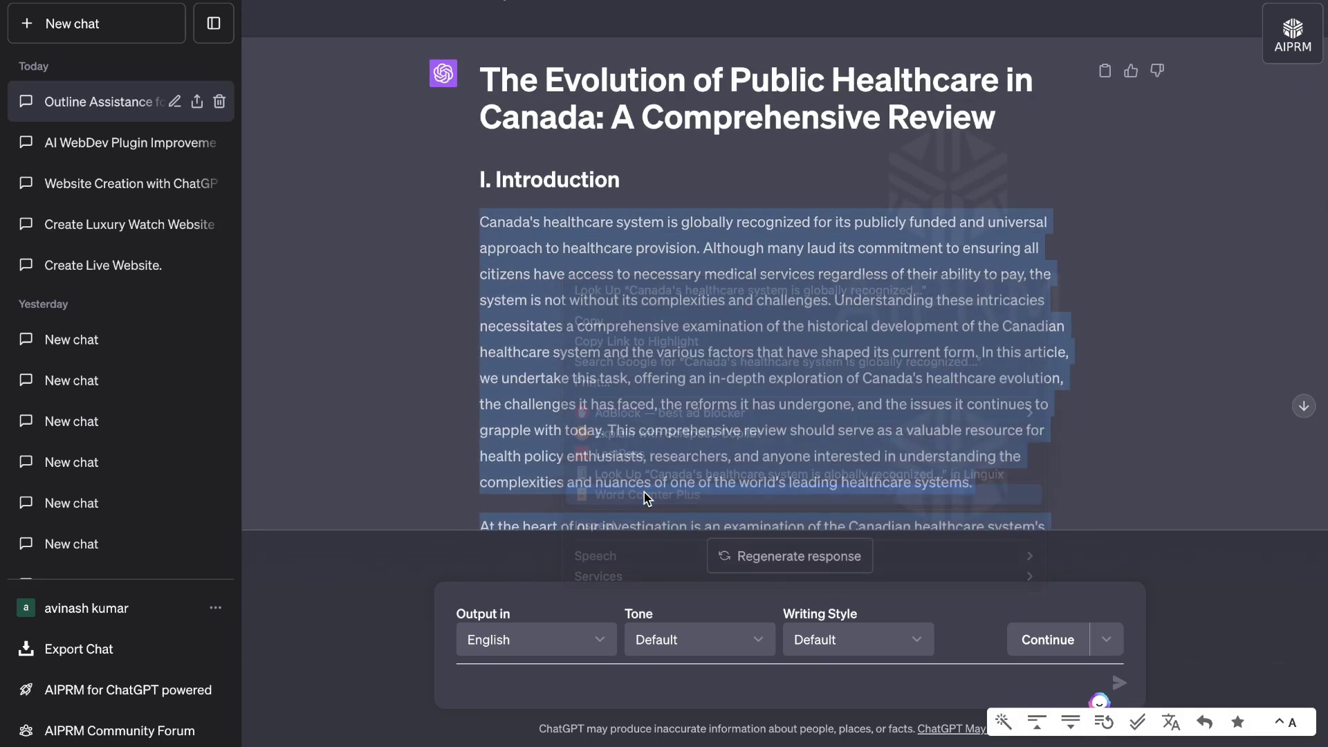
# Count the words of the earlier article version's introduction paragraph with Word Counter Plus, and close the result
pyautogui.click(707, 287)
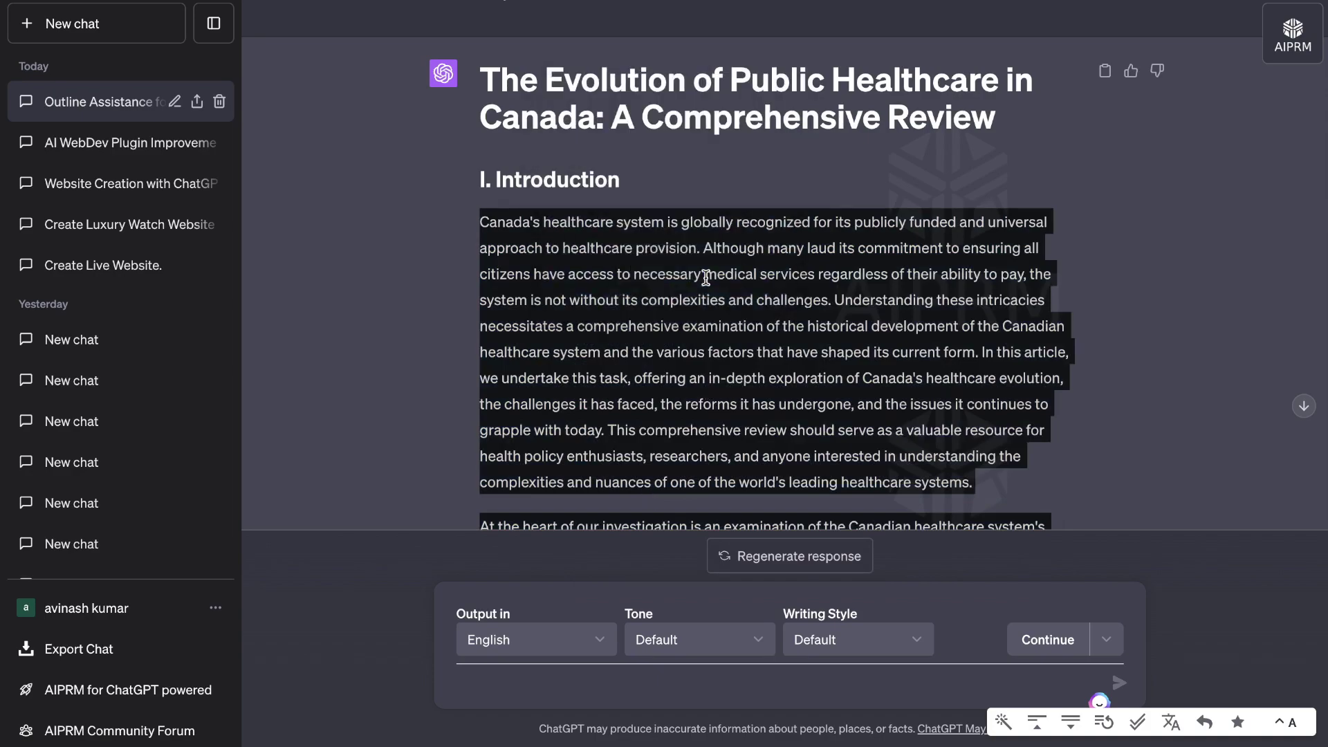
pyautogui.scroll(-10, 707, 284)
pyautogui.scroll(20, 707, 283)
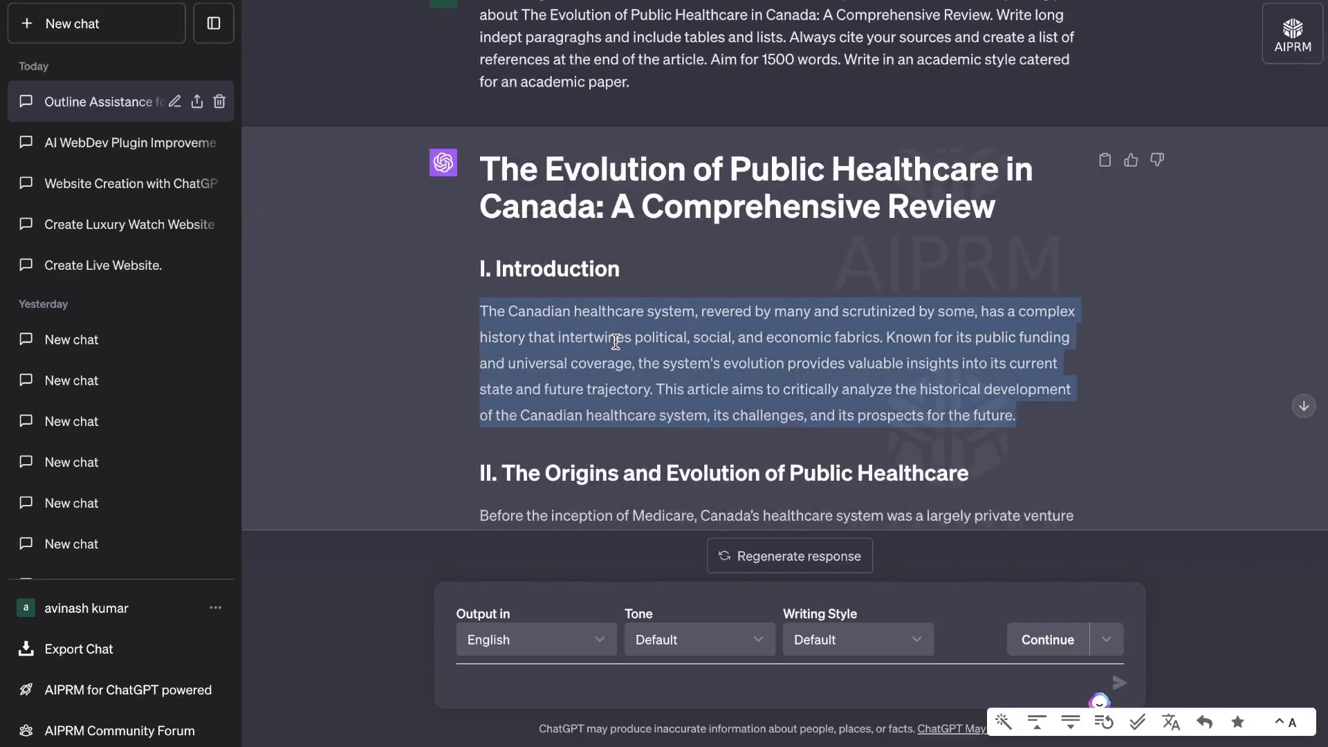
pyautogui.tripleClick(616, 341)
pyautogui.rightClick(616, 342)
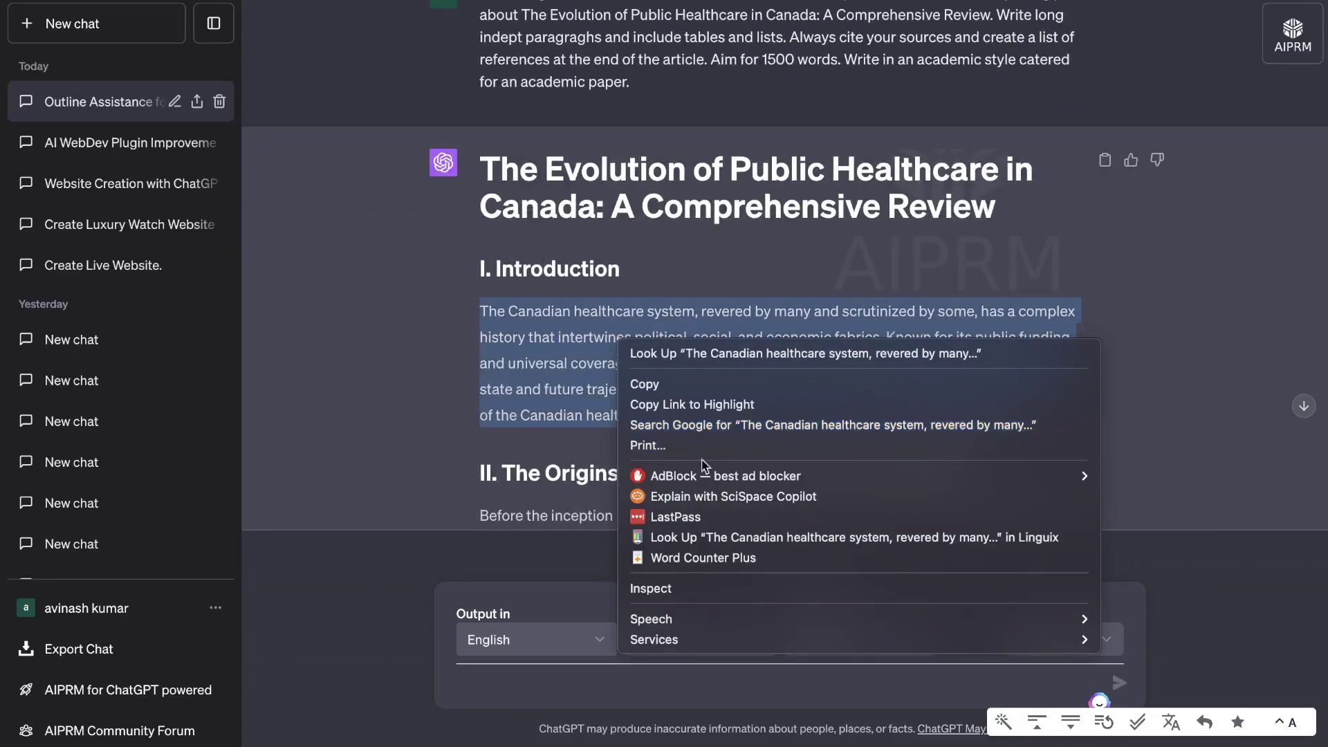
pyautogui.click(712, 557)
pyautogui.click(716, 276)
# Send the follow-up message "continue to the next section" after the newly written introduction
pyautogui.scroll(-20, 771, 370)
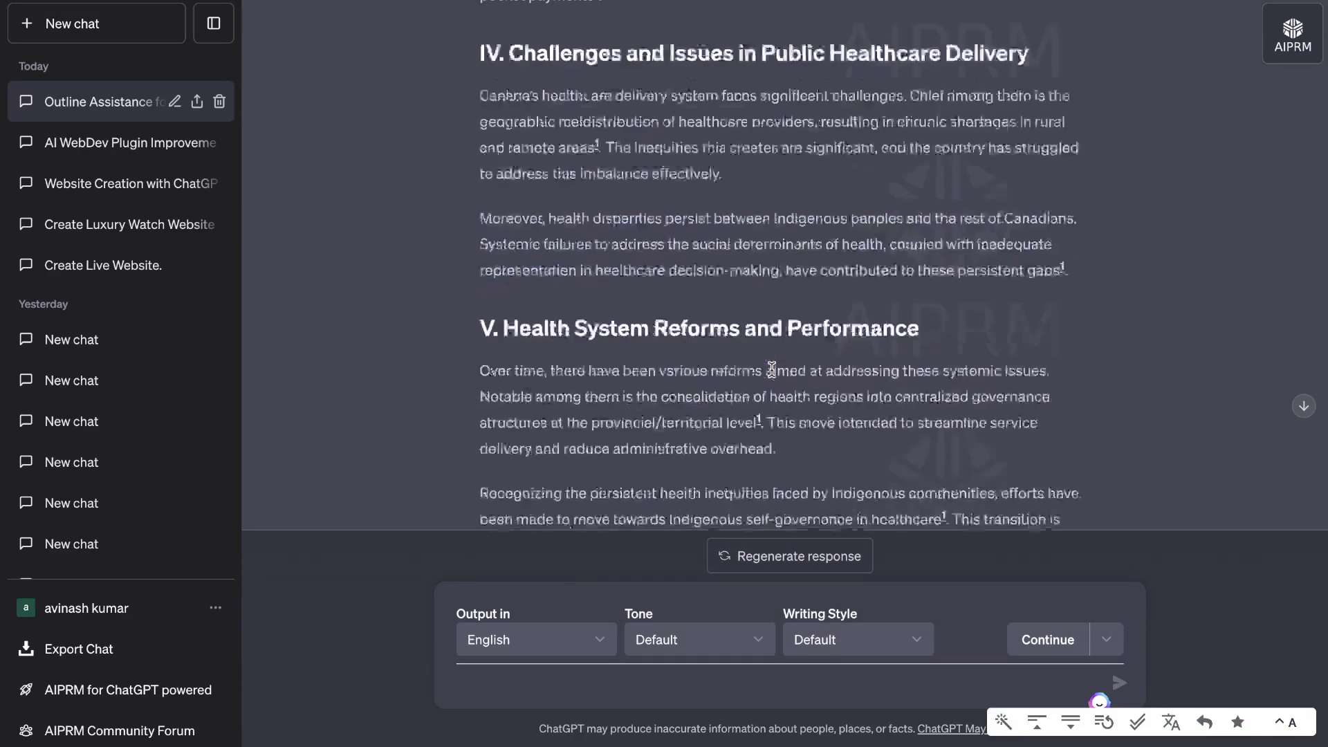
pyautogui.scroll(-10, 773, 375)
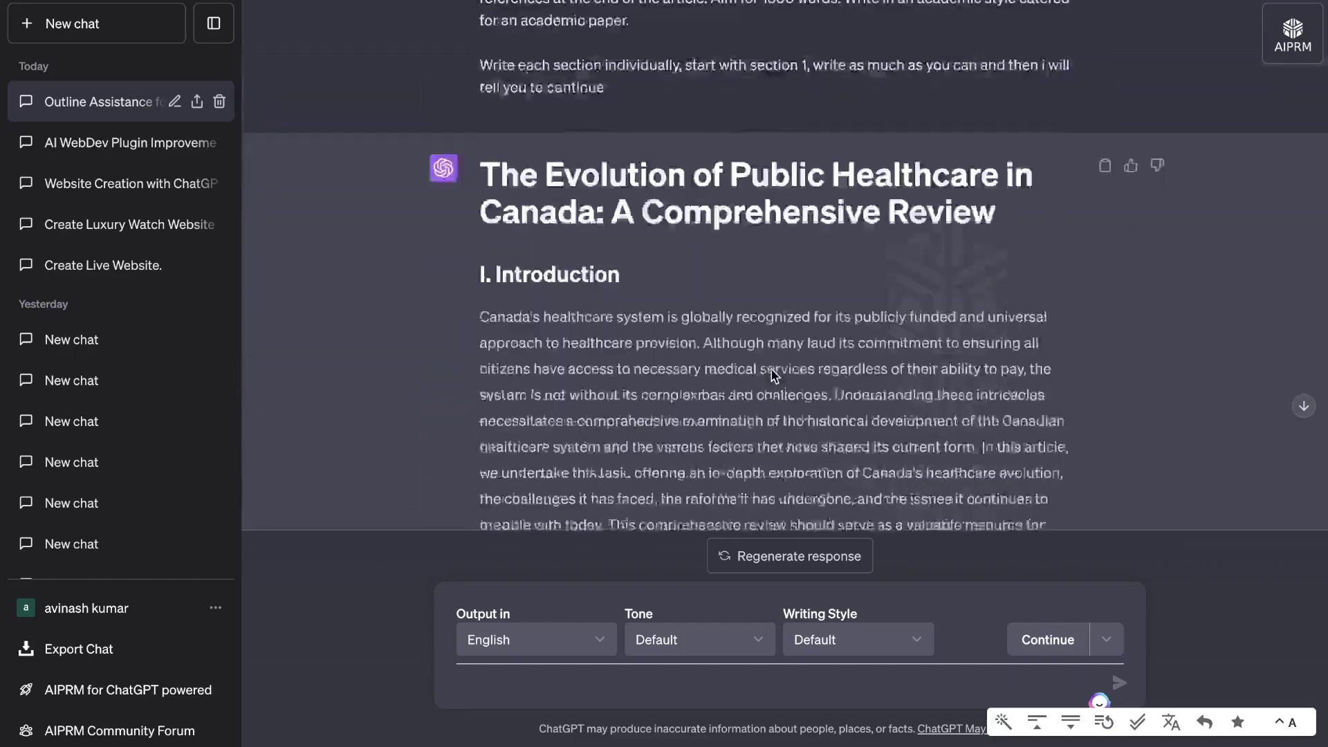
pyautogui.scroll(1, 772, 371)
pyautogui.scroll(1, 772, 370)
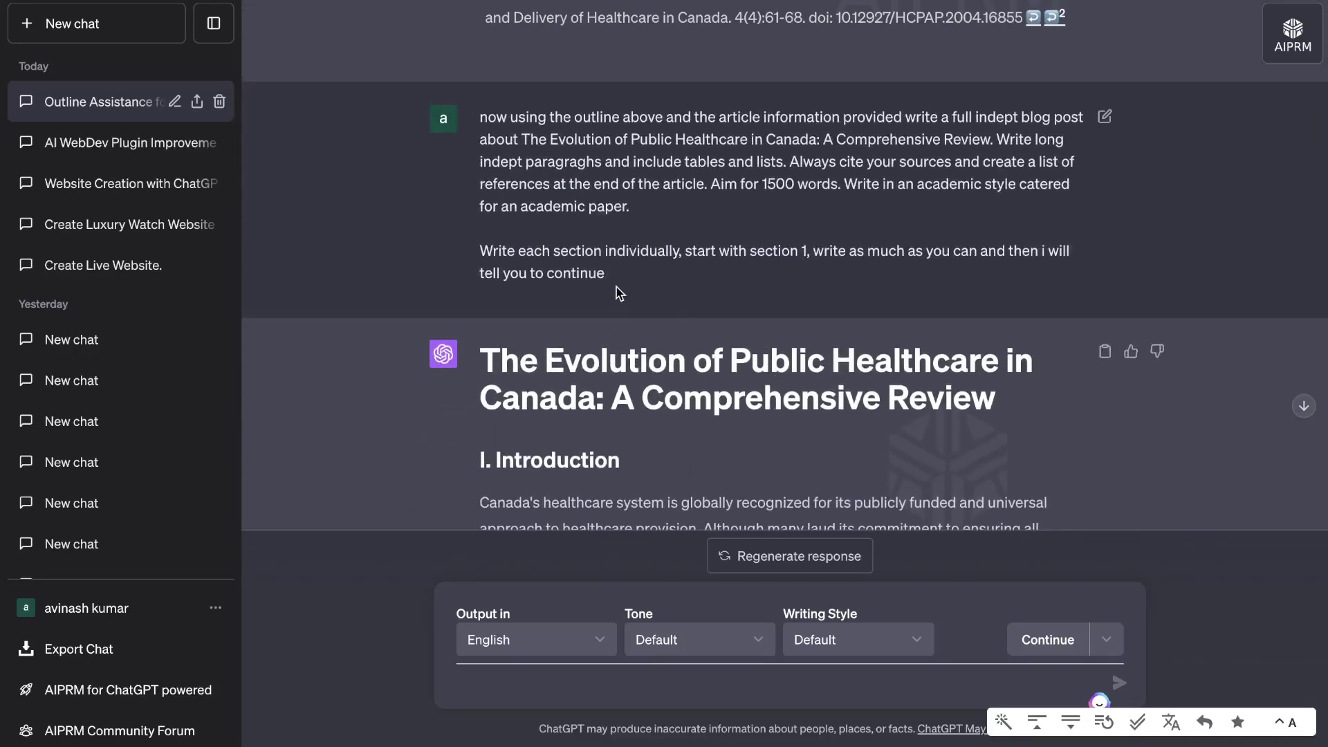
pyautogui.scroll(-10, 636, 365)
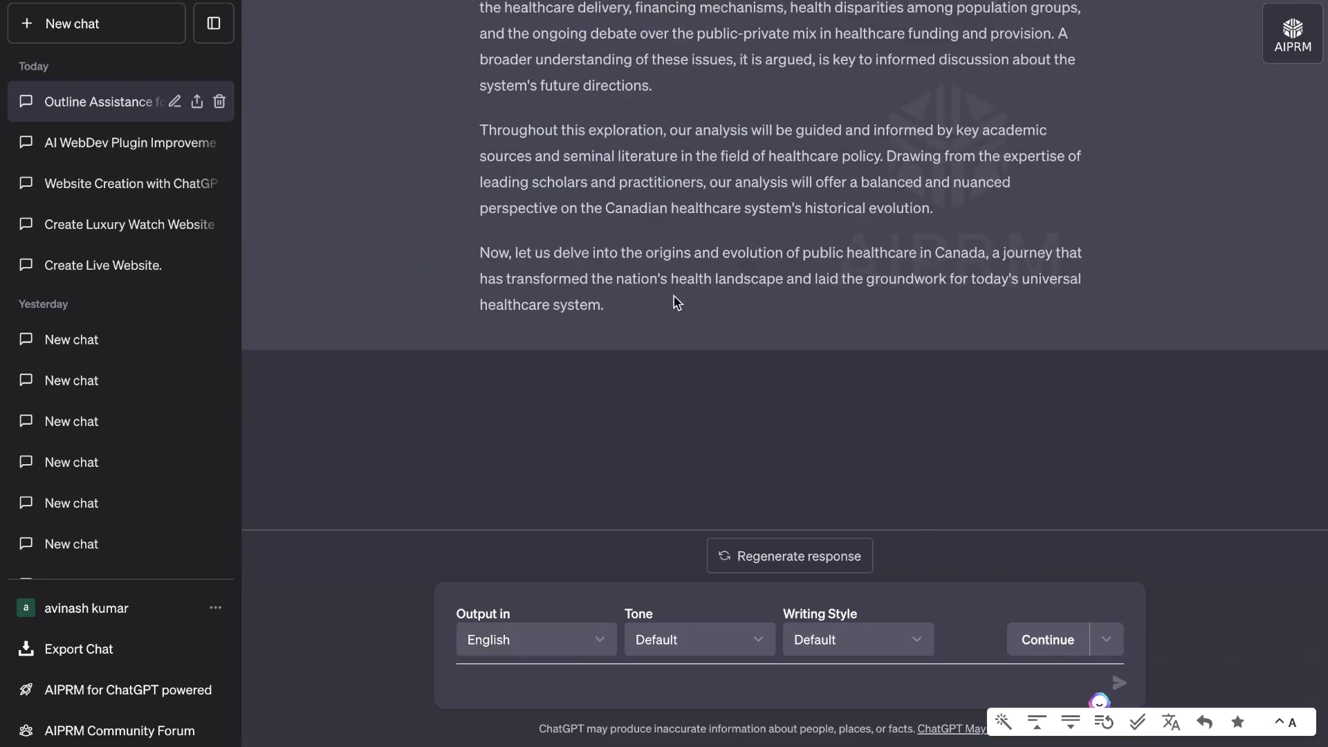
pyautogui.scroll(4, 625, 396)
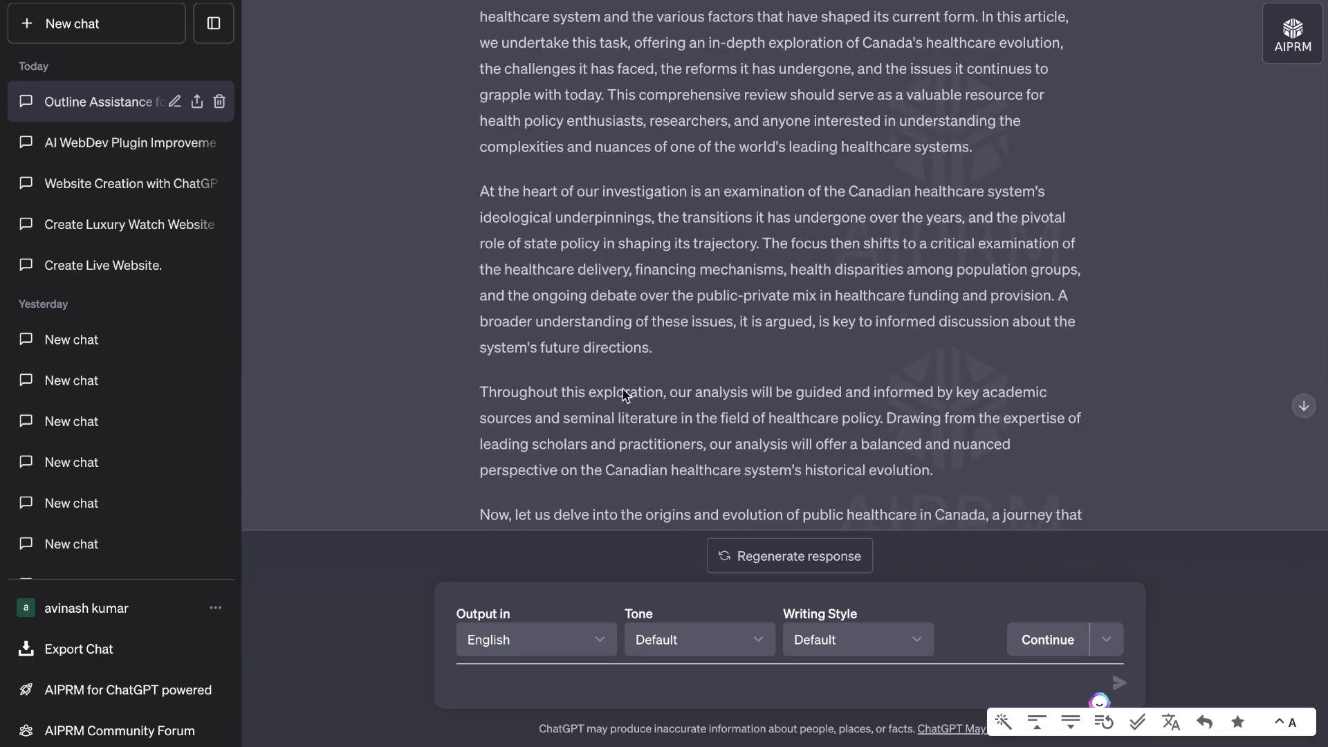
pyautogui.click(546, 688)
pyautogui.write('continue to the next sect')
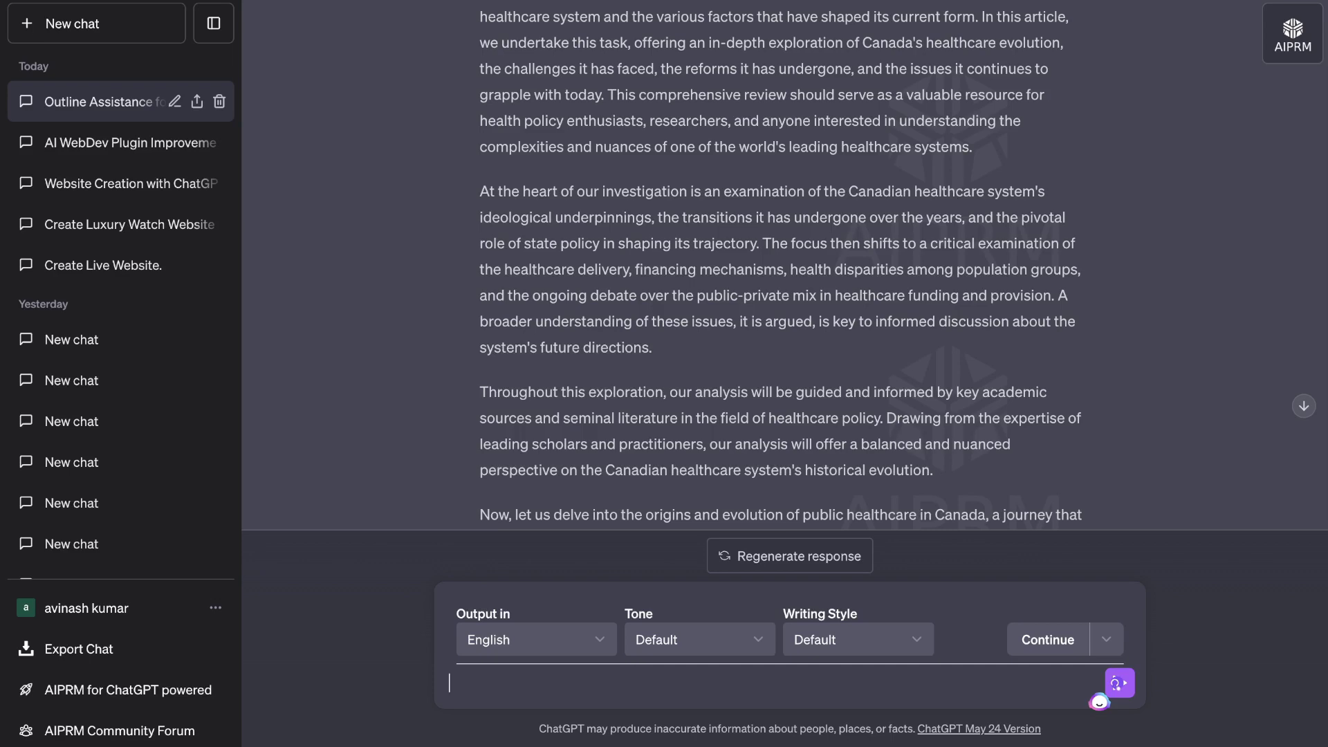
pyautogui.write('ion')
pyautogui.press('Return')
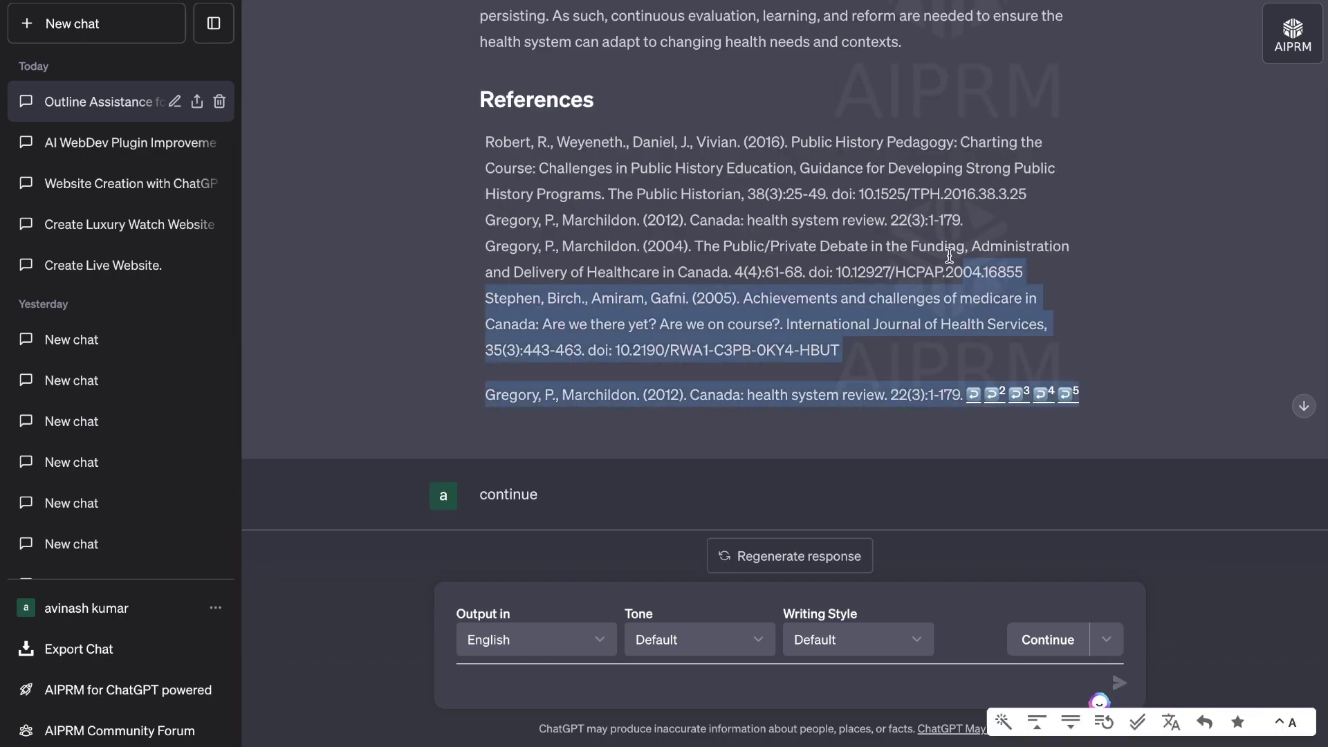
# Select the section-by-section article from its references up to the title, count its words with Word Counter Plus, and close the result
pyautogui.scroll(15, 929, 238)
pyautogui.moveTo(929, 239); pyautogui.dragTo(807, 154)
pyautogui.scroll(10, 899, 218)
pyautogui.moveTo(806, 152); pyautogui.dragTo(488, 279)
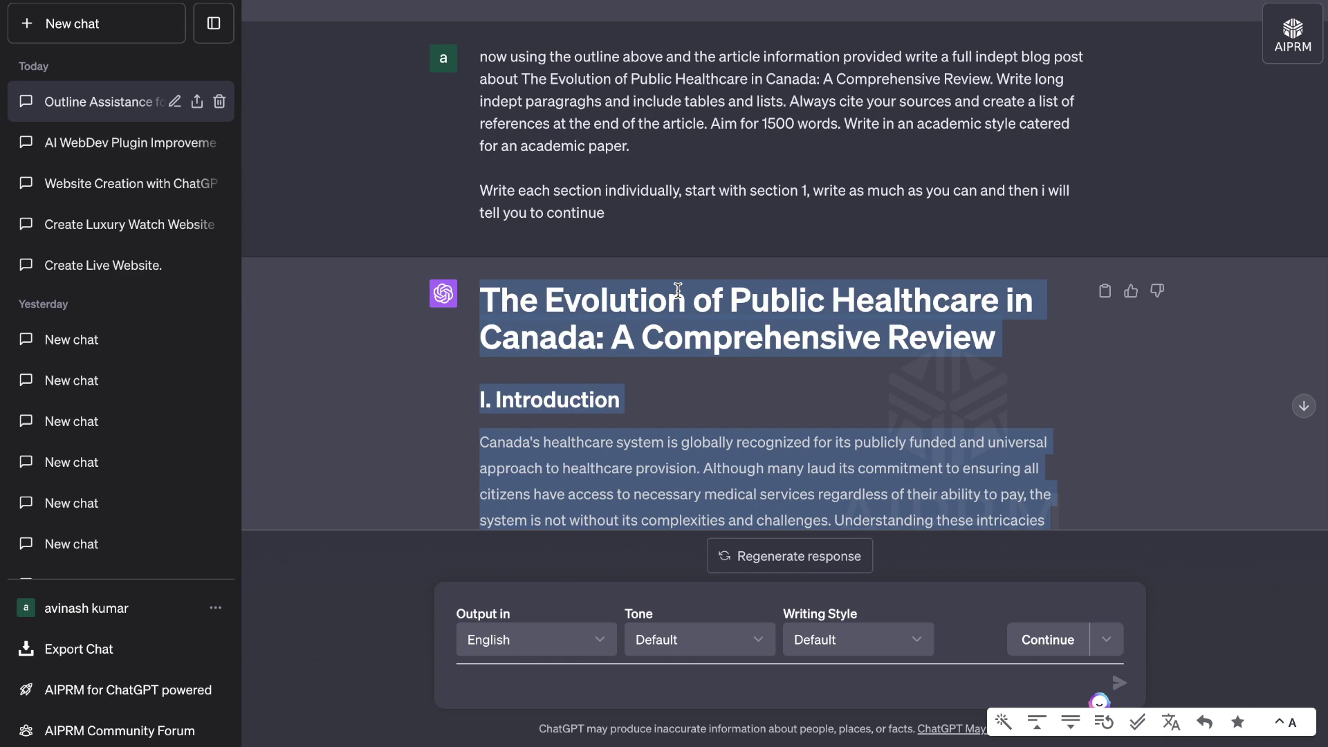
pyautogui.rightClick(622, 439)
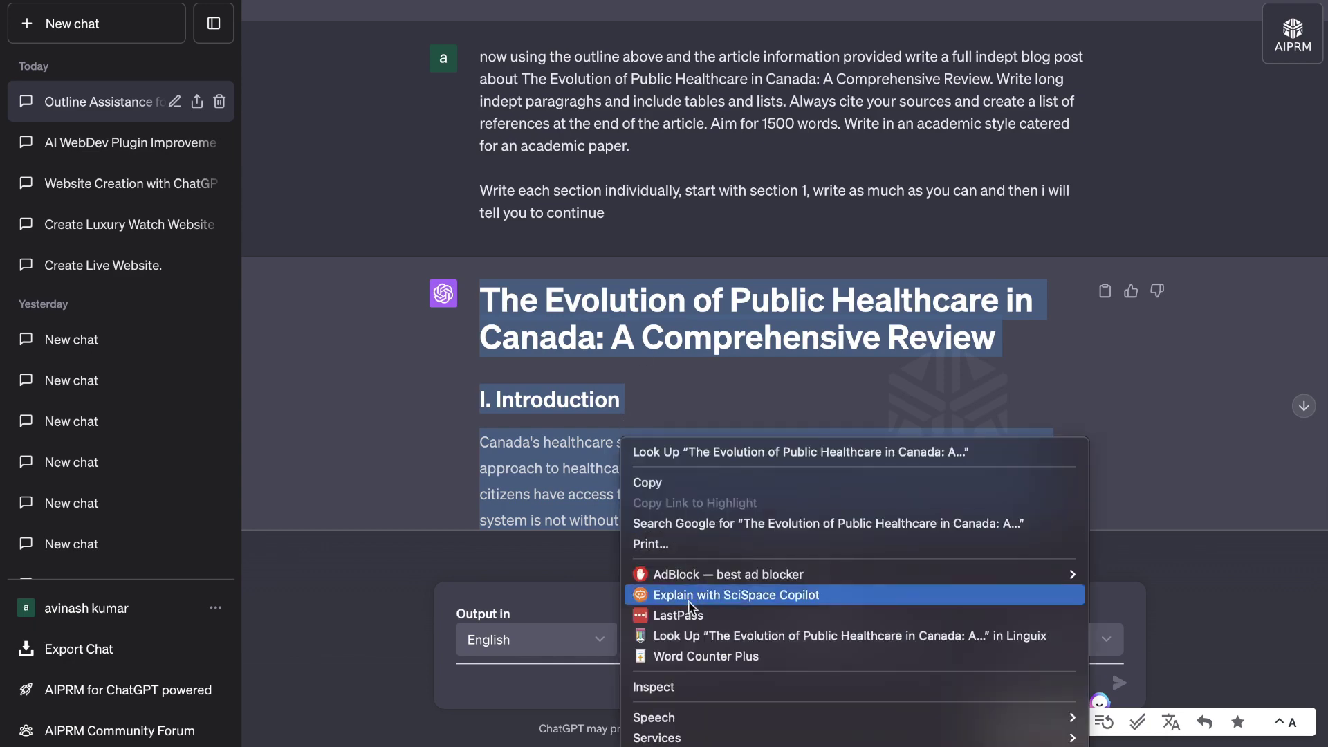
pyautogui.click(698, 656)
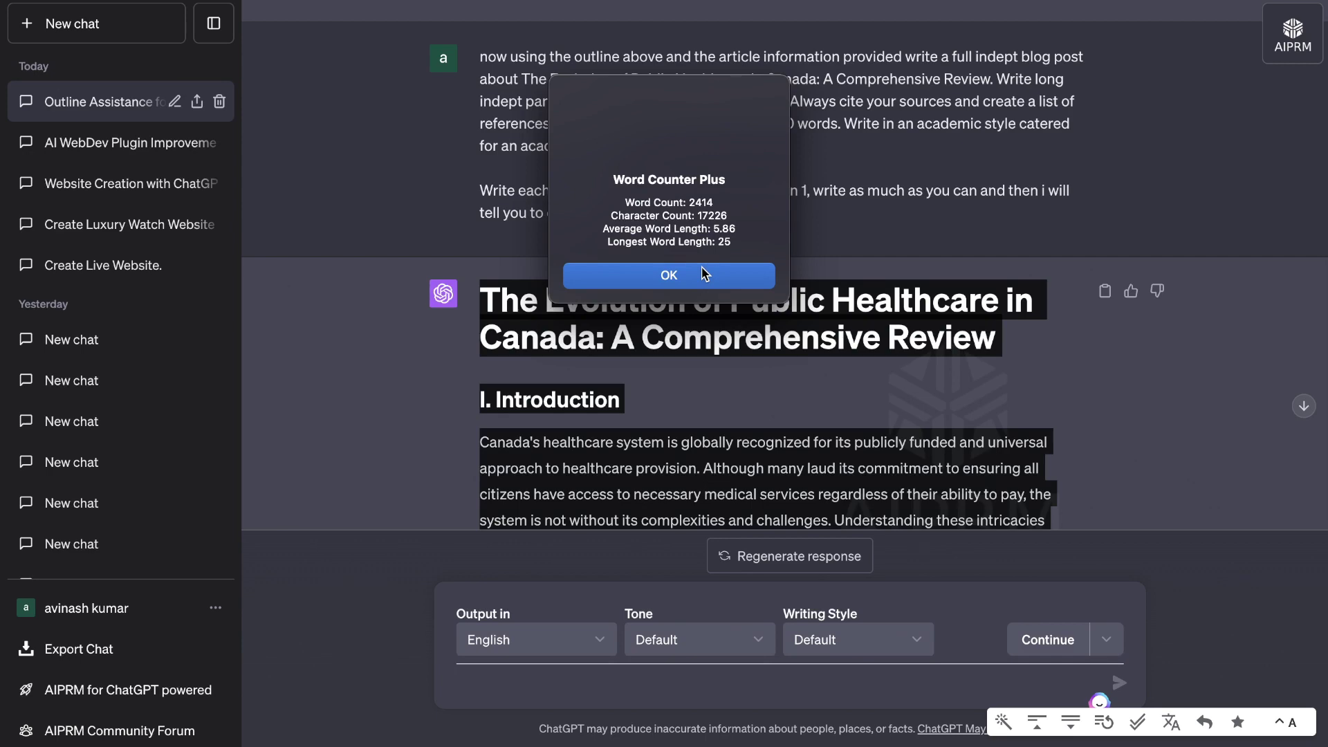
pyautogui.click(703, 275)
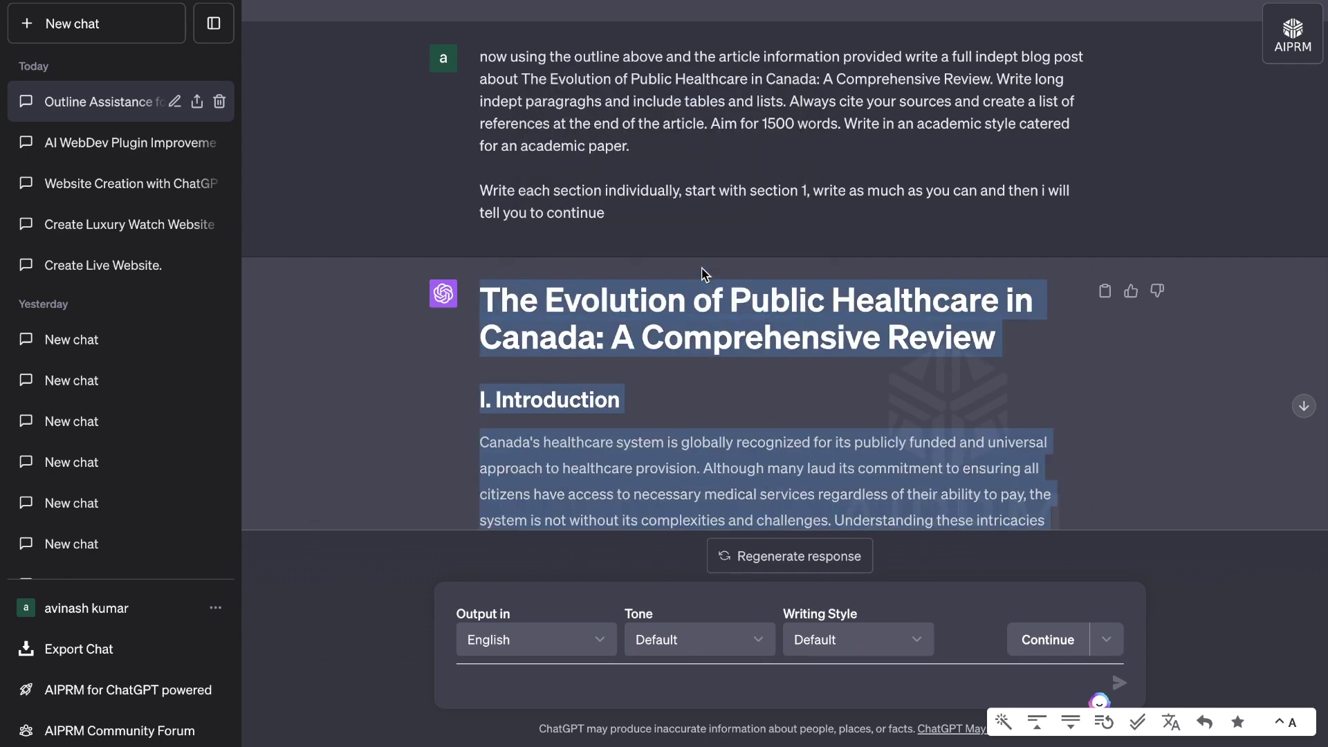
# Review the section-by-section prompt, the new introduction, and section II on the birth of public healthcare with its citations
pyautogui.scroll(6, 702, 275)
pyautogui.scroll(-5, 703, 274)
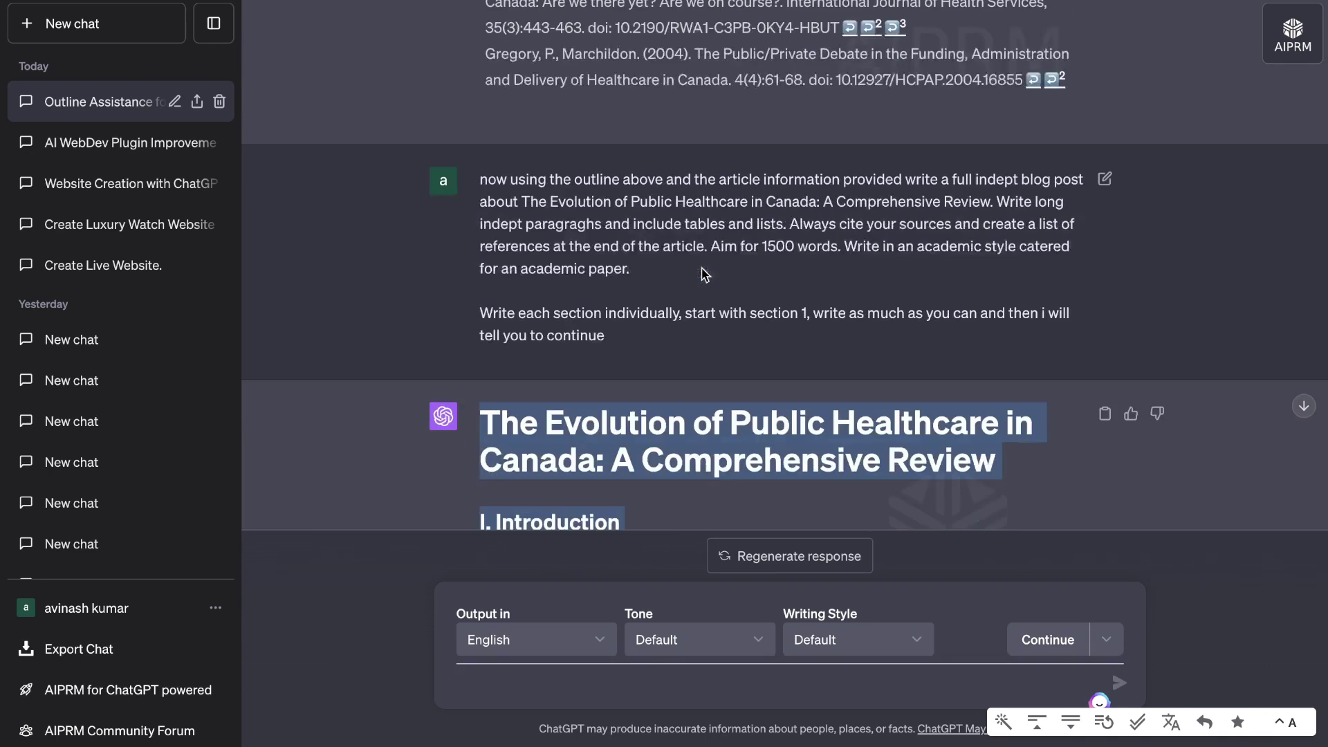
pyautogui.scroll(-3, 703, 275)
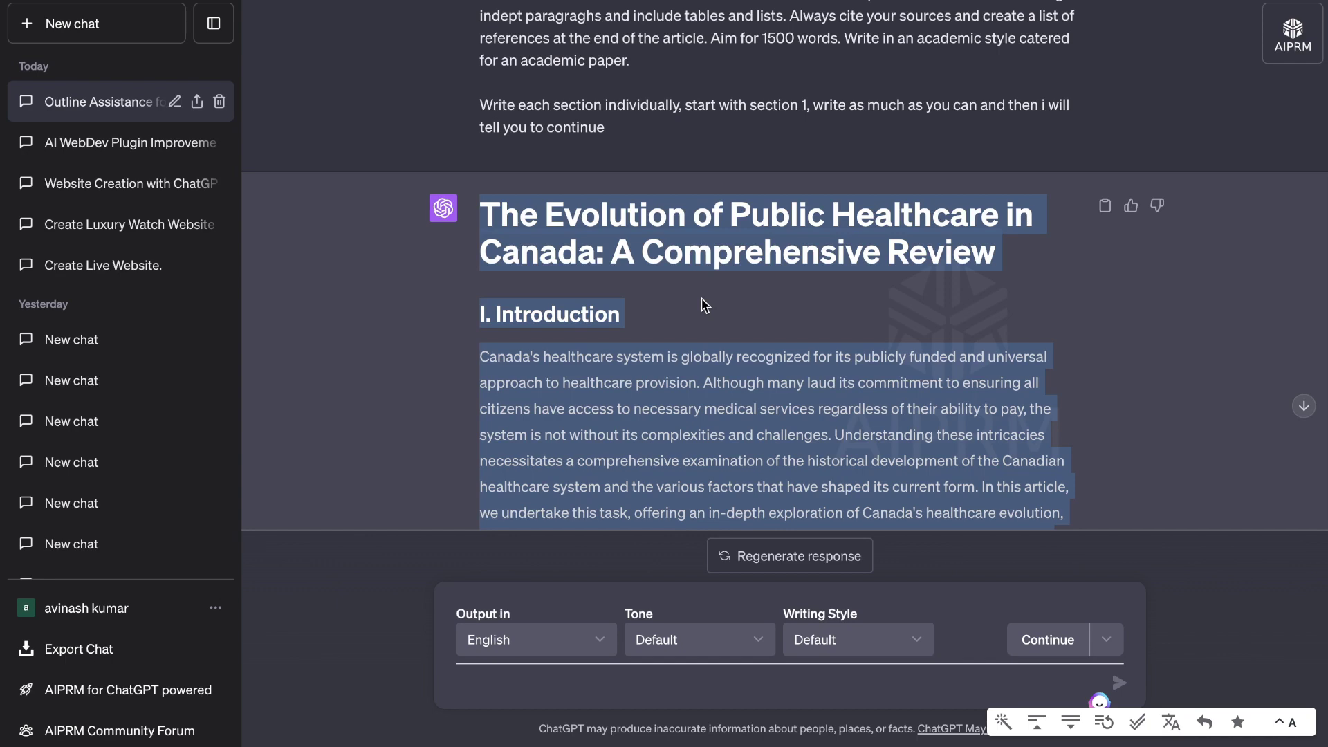
pyautogui.scroll(-3, 702, 304)
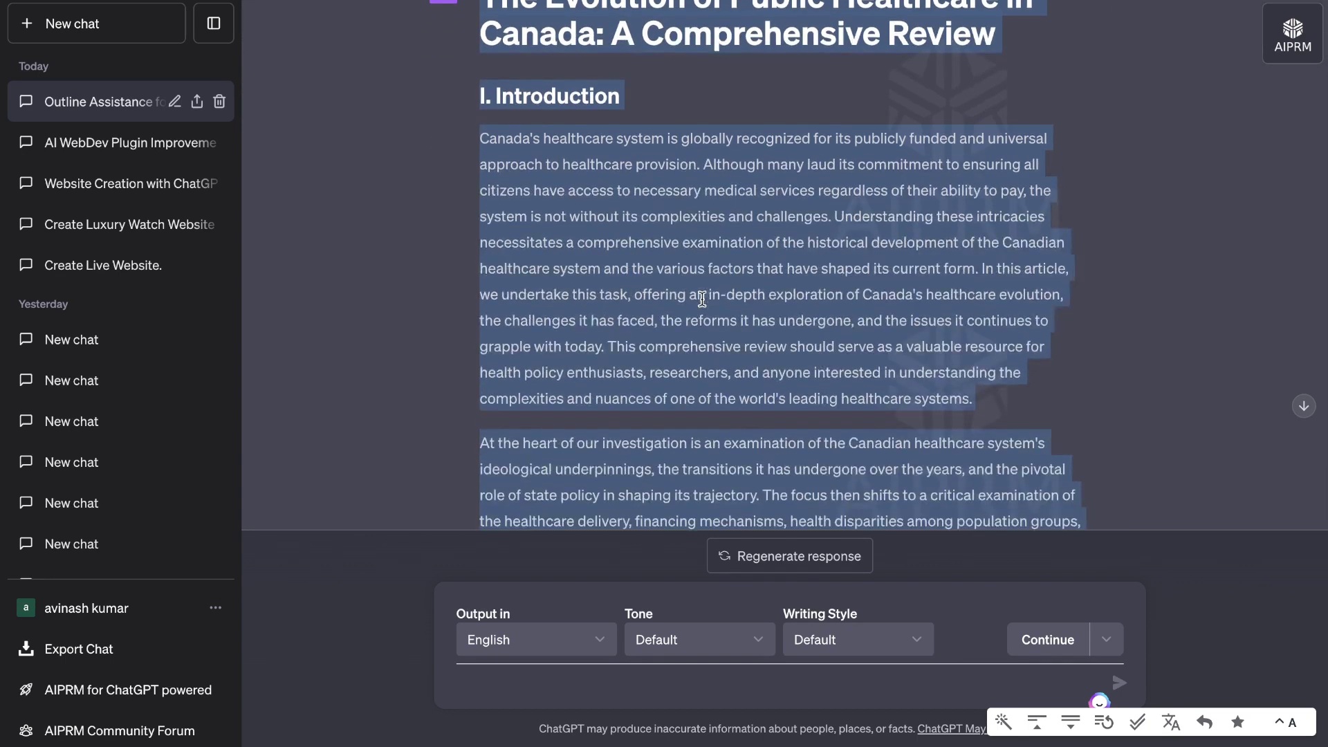
pyautogui.scroll(-10, 702, 299)
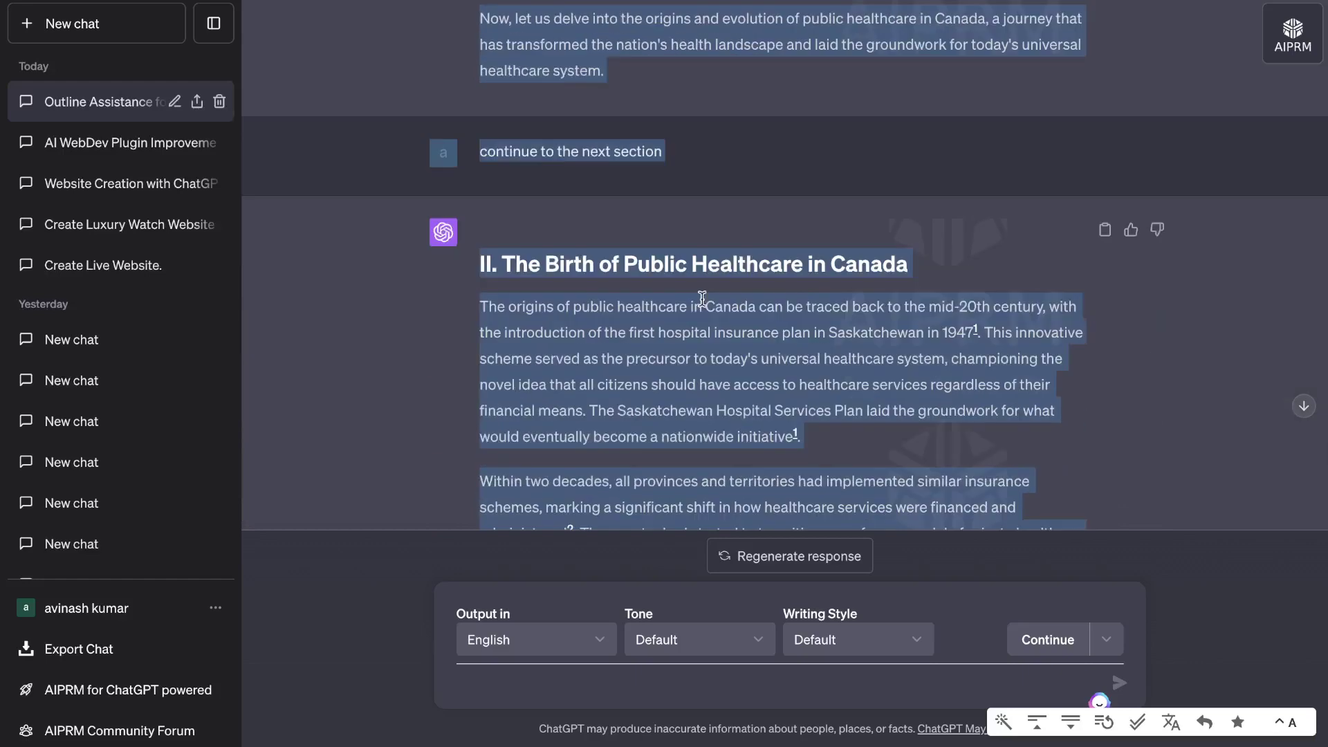
pyautogui.scroll(-3, 702, 299)
pyautogui.click(850, 287)
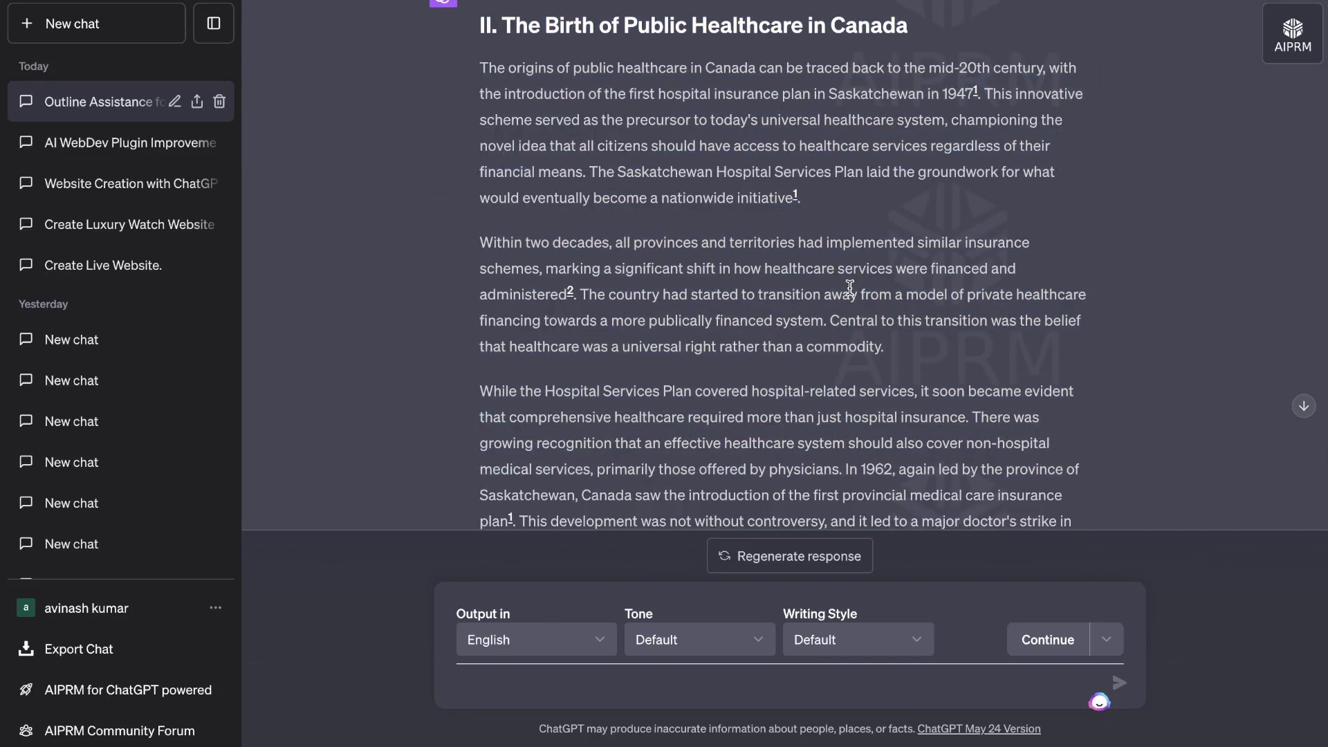
pyautogui.scroll(-6, 849, 288)
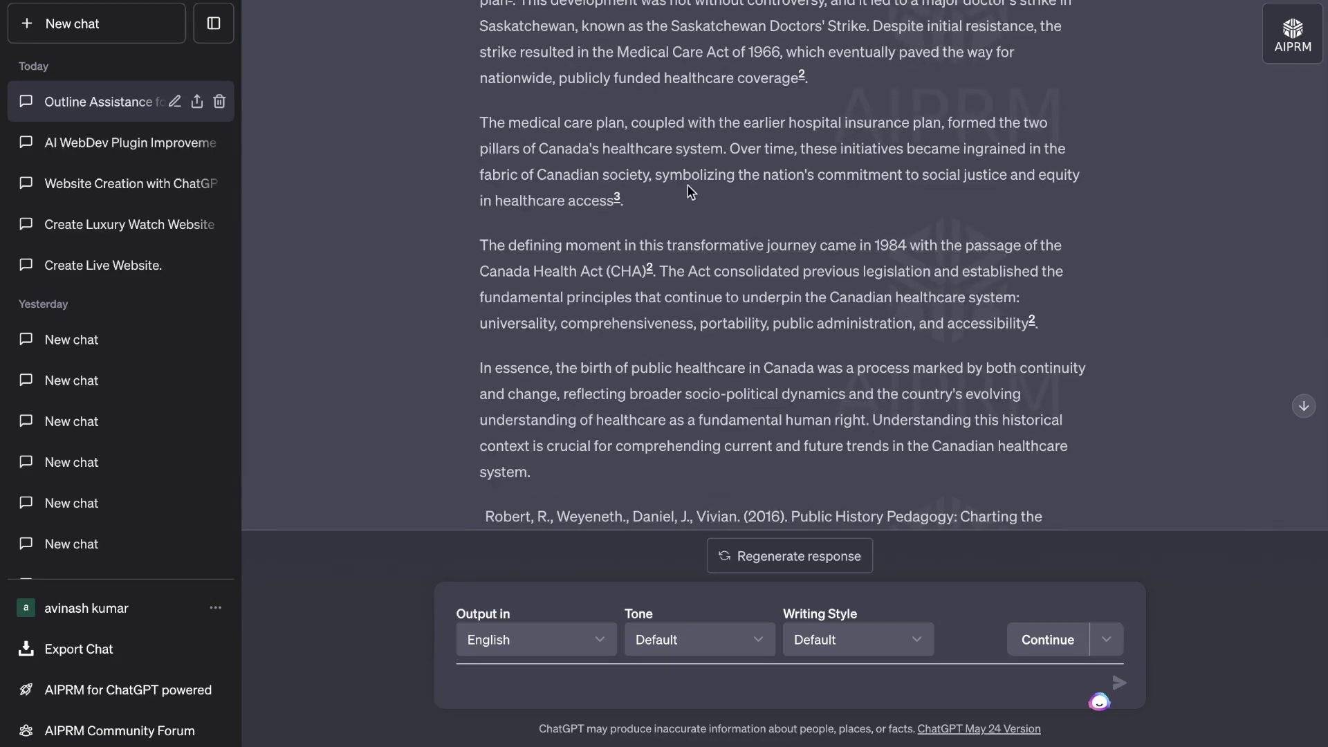
pyautogui.scroll(-3, 689, 190)
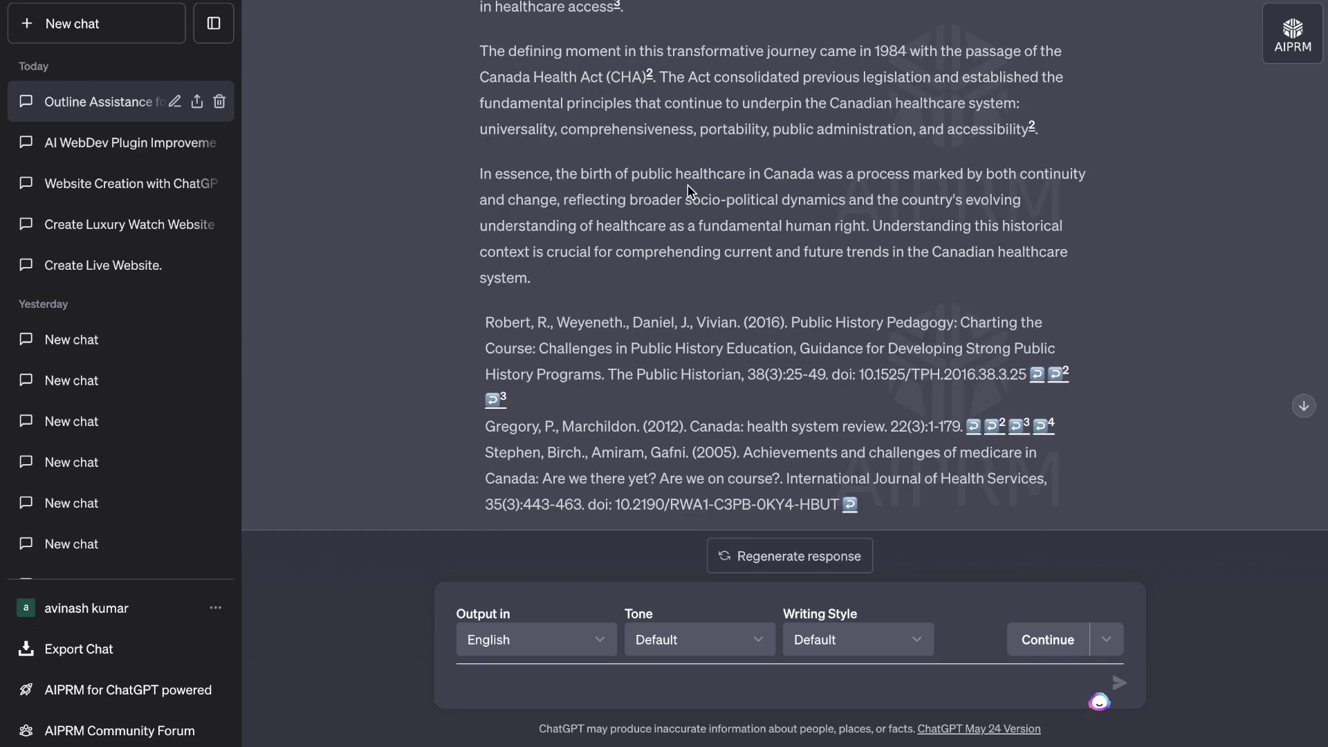
# Examine section III on expansion and challenges and section IV on modern developments, including their in-text citations and reference lists
pyautogui.scroll(-7, 727, 226)
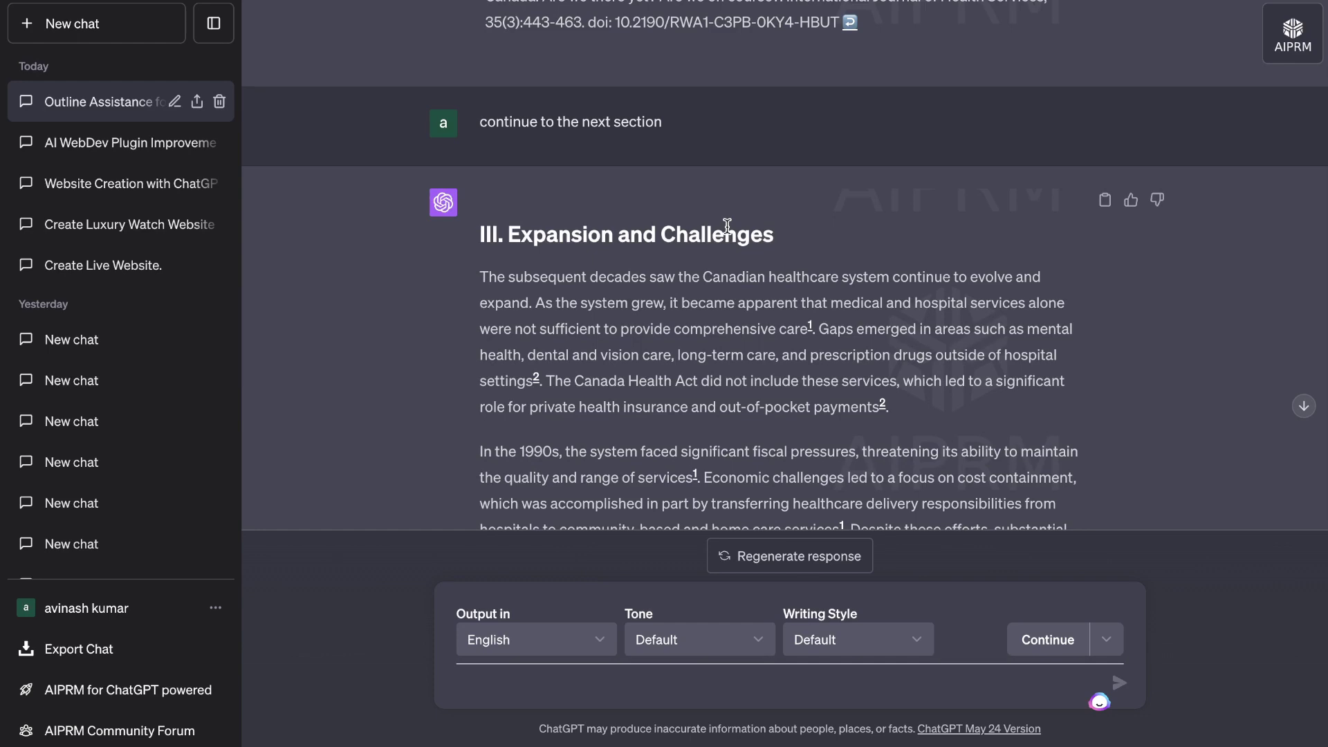
pyautogui.scroll(-10, 727, 226)
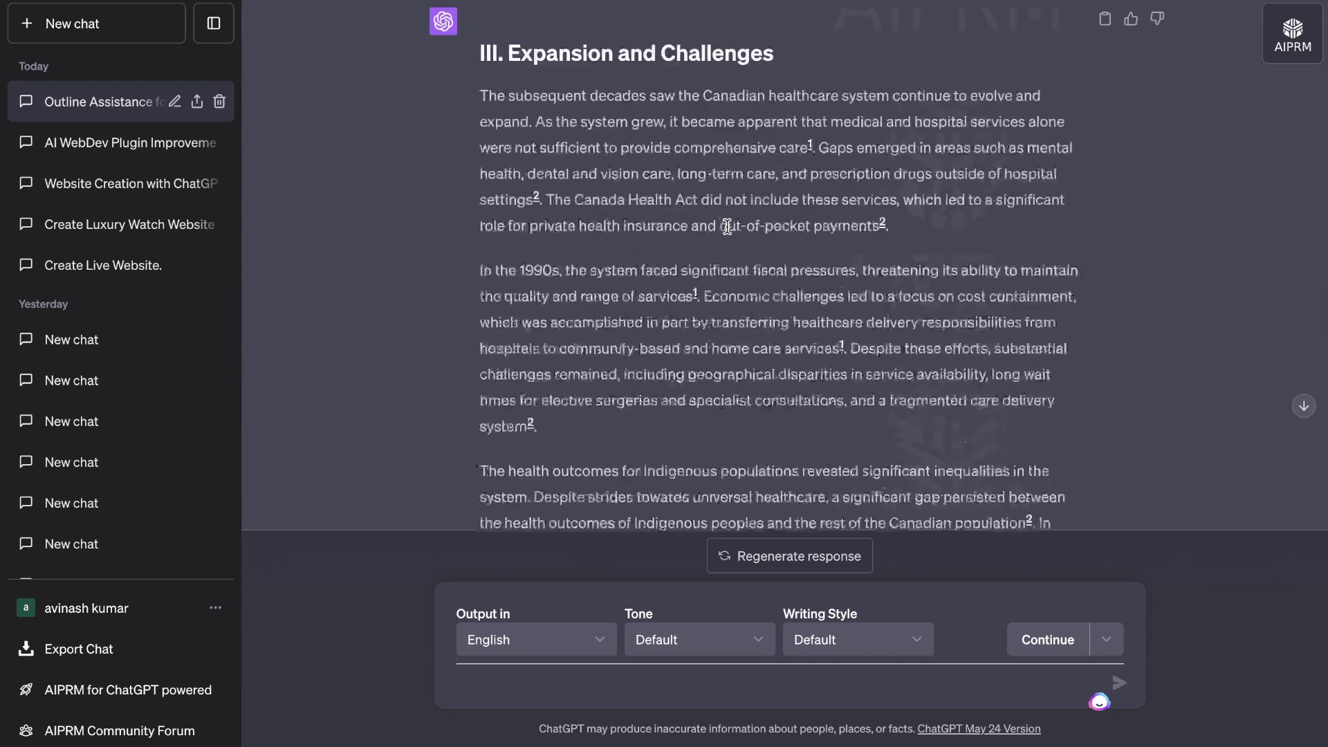
pyautogui.scroll(-8, 727, 226)
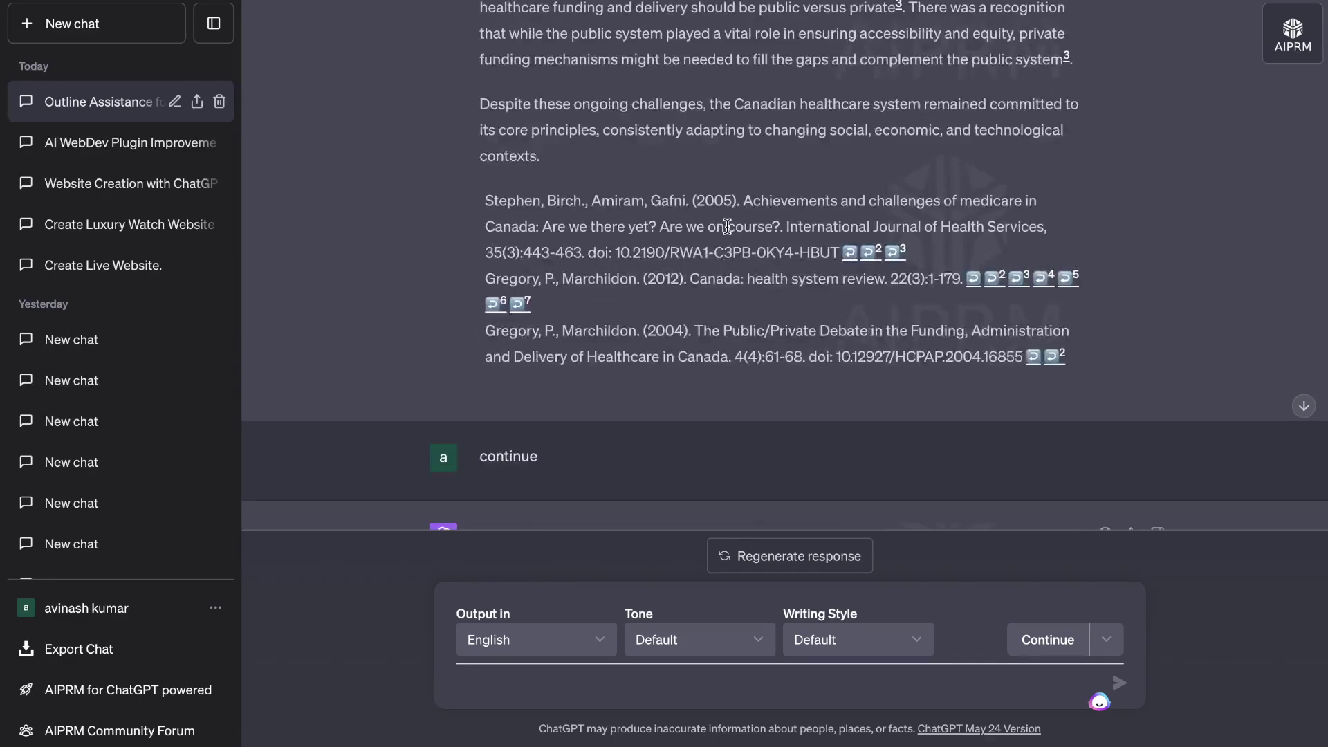
pyautogui.scroll(3, 727, 226)
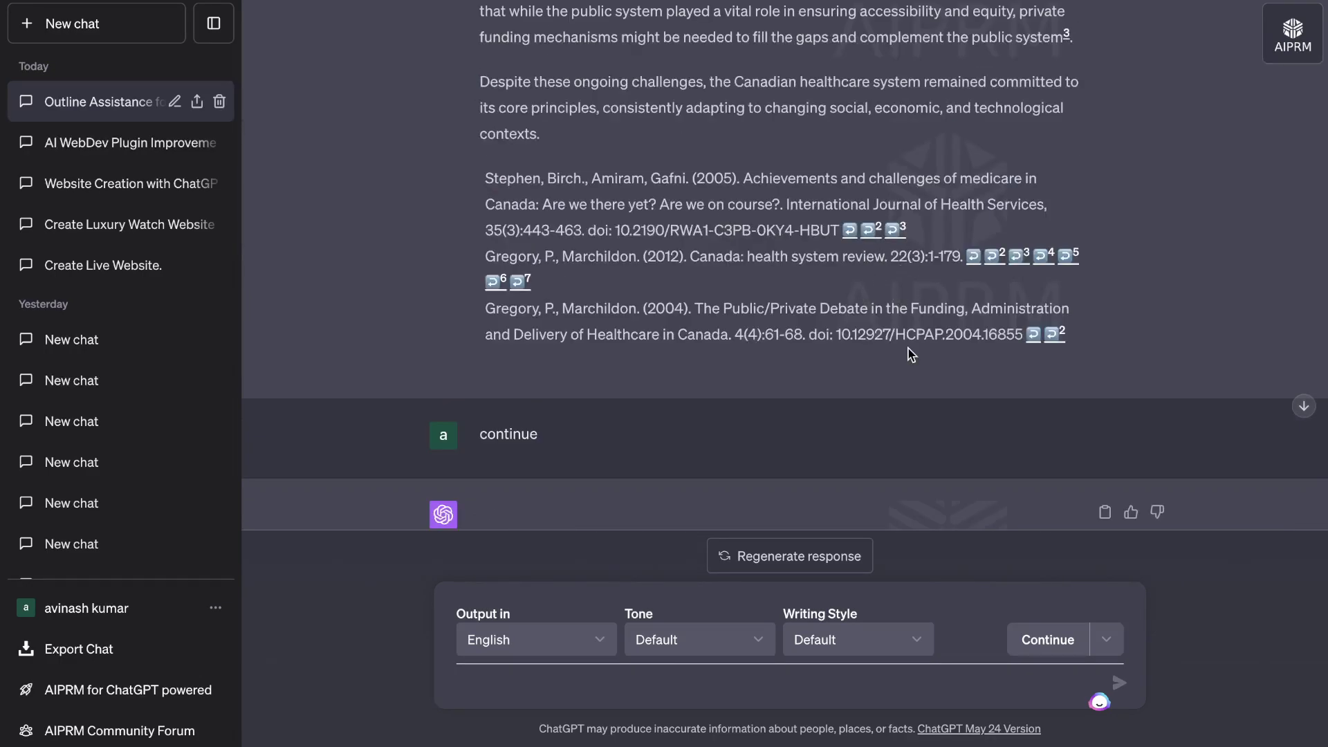
pyautogui.scroll(-7, 910, 354)
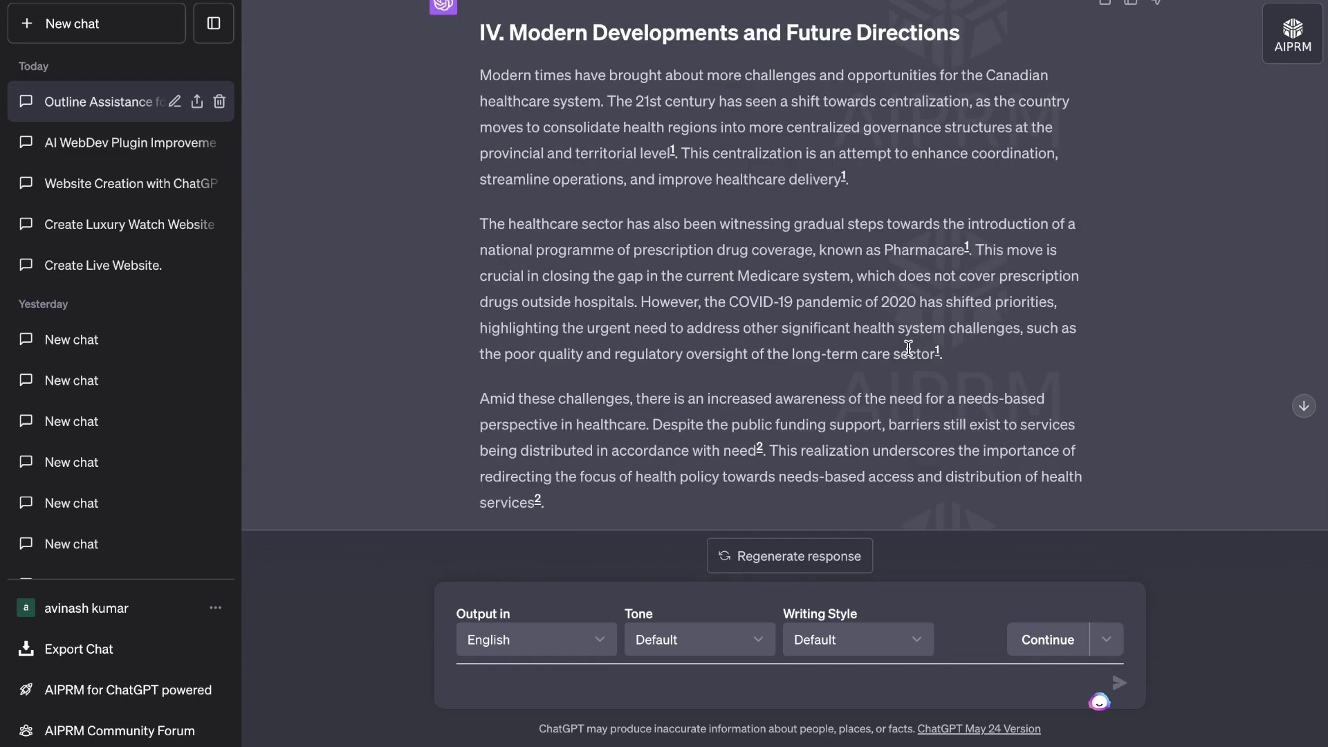
pyautogui.scroll(-8, 908, 348)
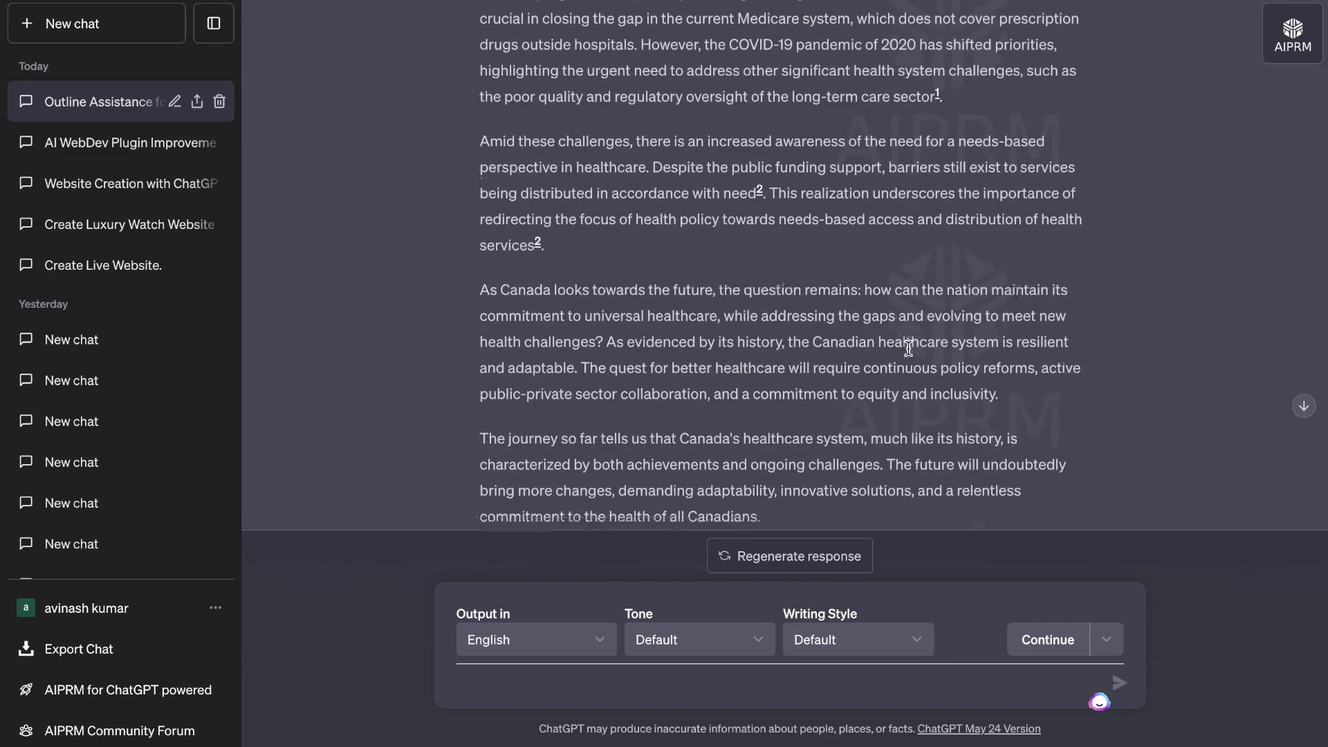
pyautogui.scroll(-1, 910, 355)
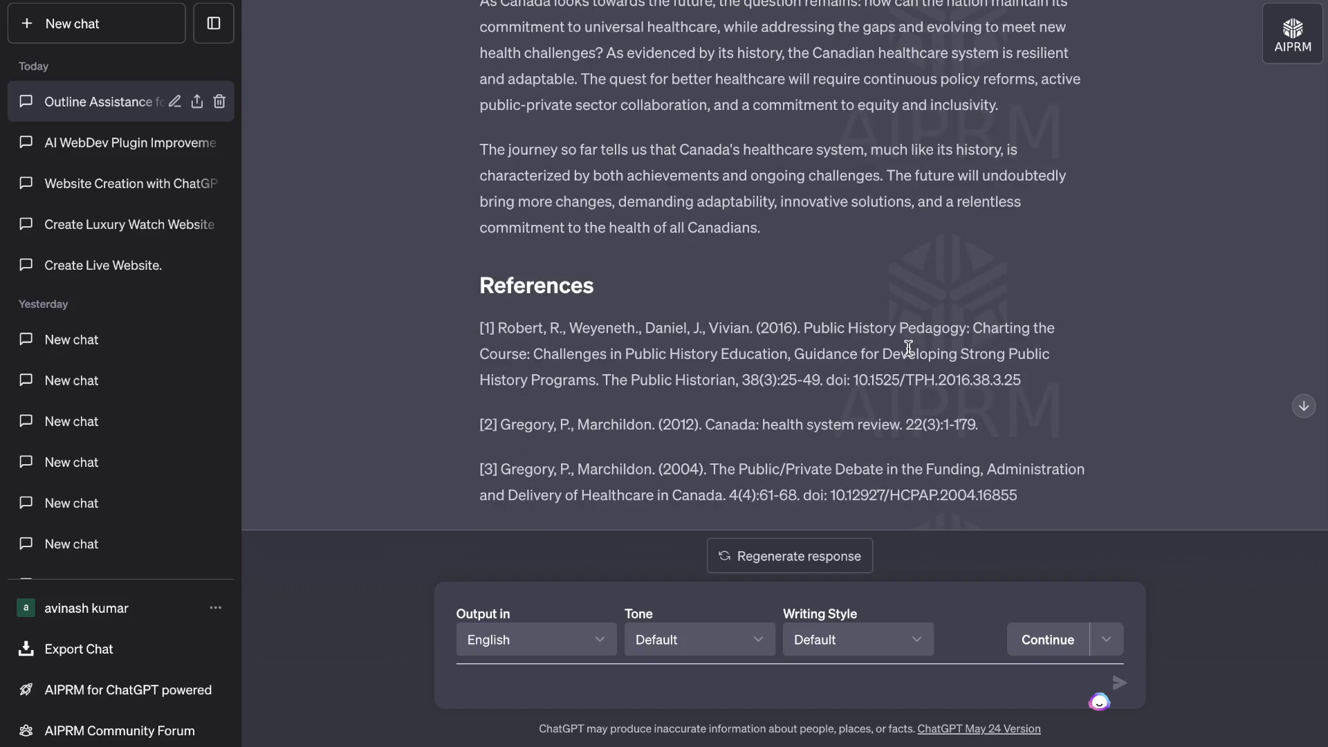
pyautogui.scroll(-5, 908, 347)
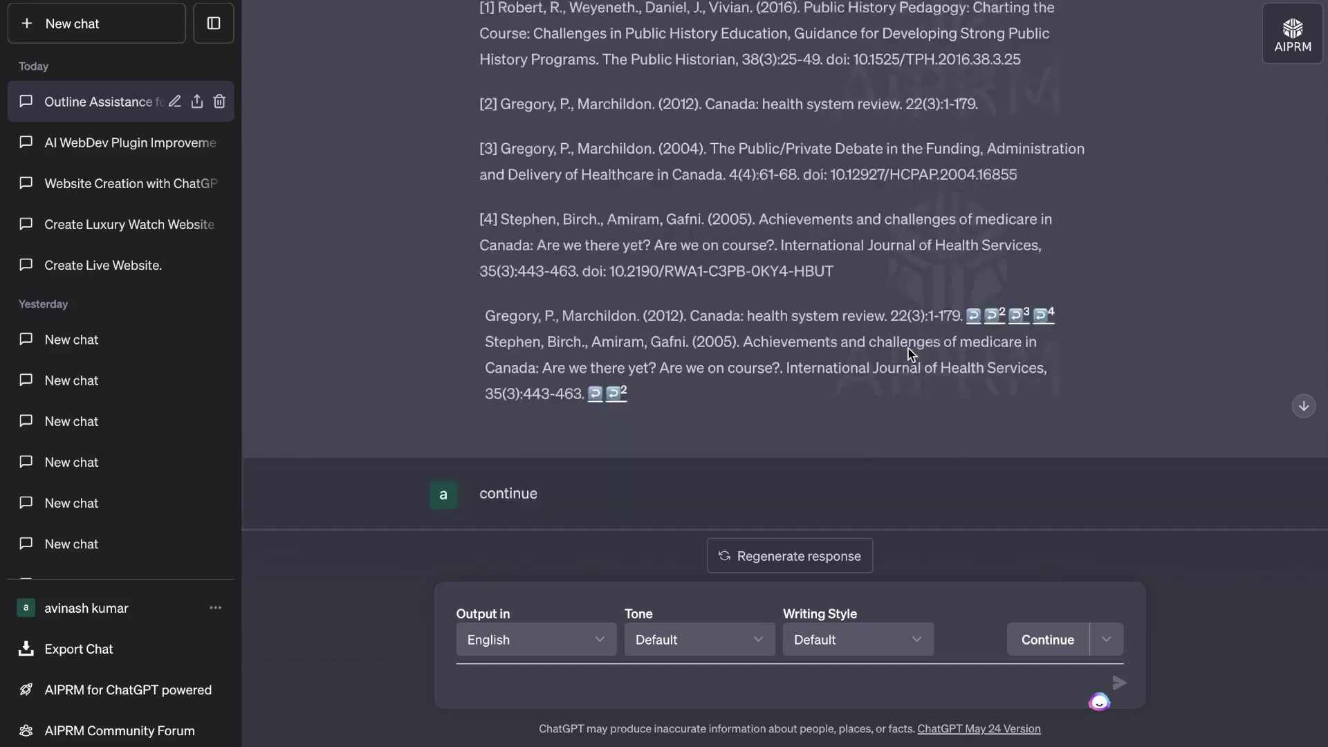
pyautogui.scroll(7, 908, 348)
pyautogui.scroll(5, 908, 347)
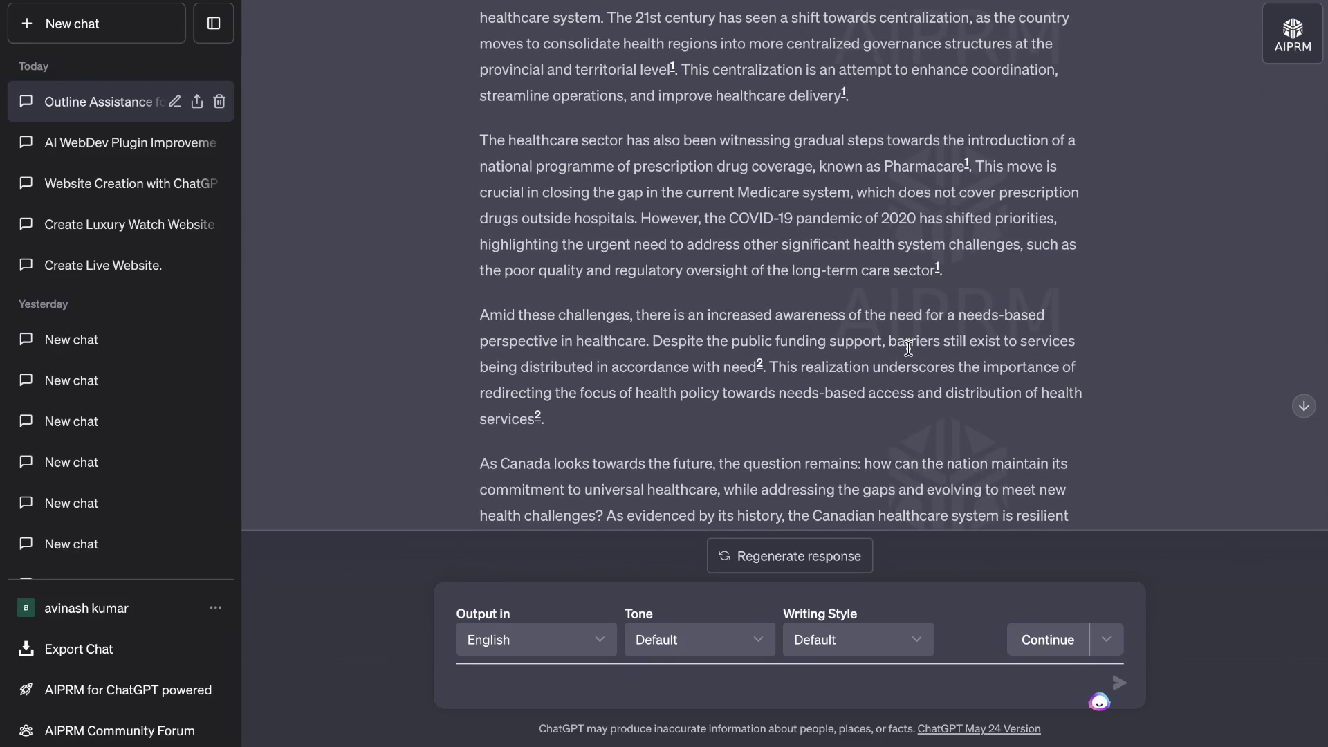
pyautogui.scroll(-10, 908, 347)
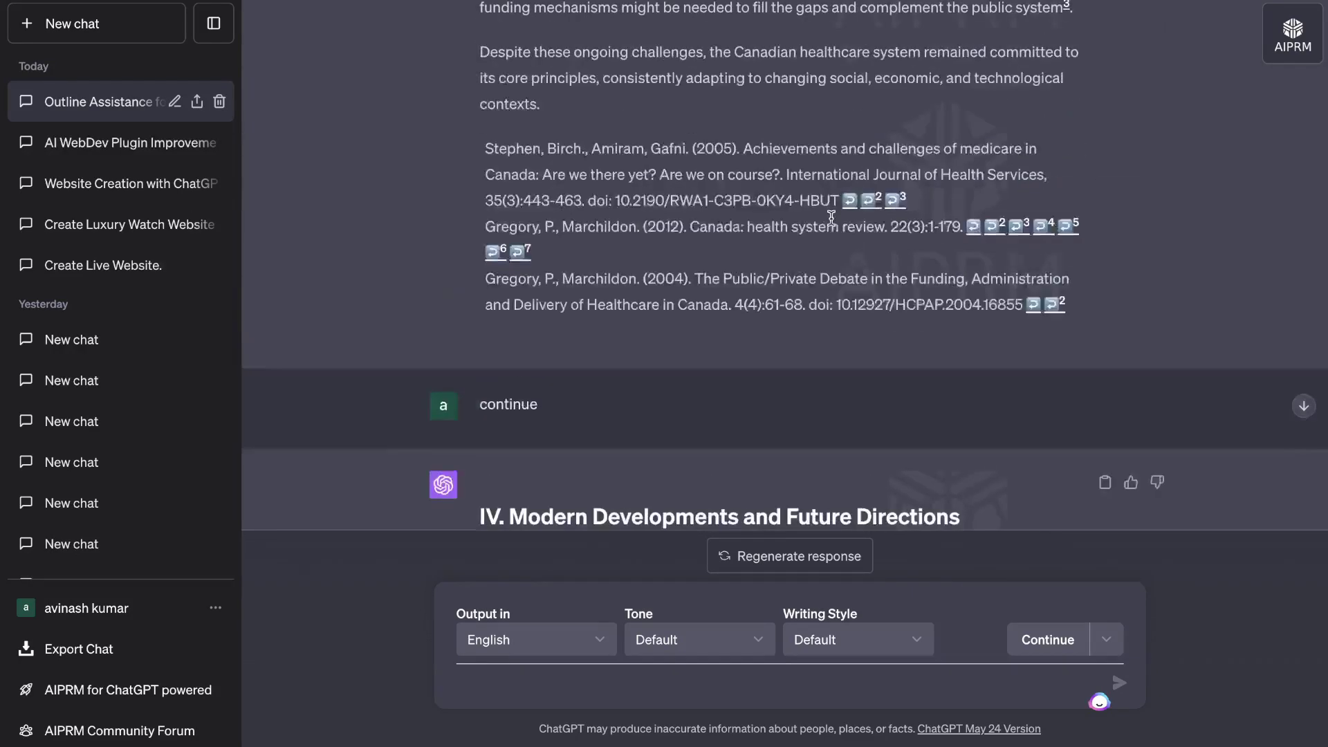